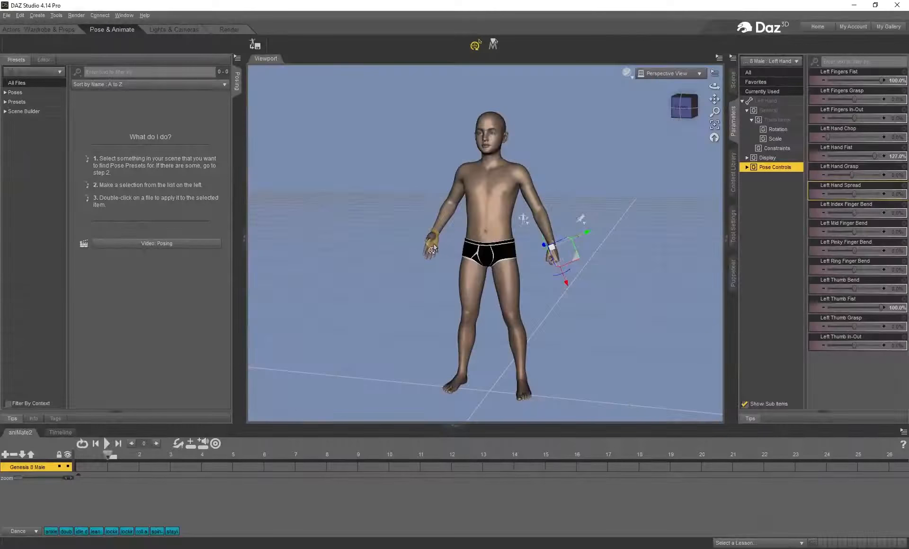
Adjust the figure's pose by moving its right arm, left foot and head directly in the viewport
left_click_drag(429, 298, 478, 295)
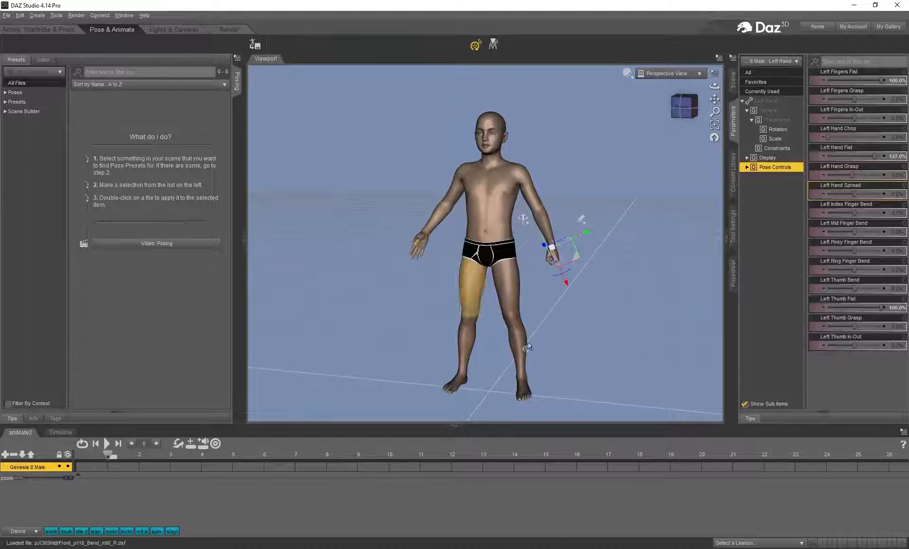
left_click_drag(523, 377, 508, 364)
left_click_drag(714, 87, 509, 378)
mouse_move(490, 124)
left_mouse_down()
mouse_move(502, 117)
mouse_move(483, 120)
mouse_move(495, 121)
left_mouse_up()
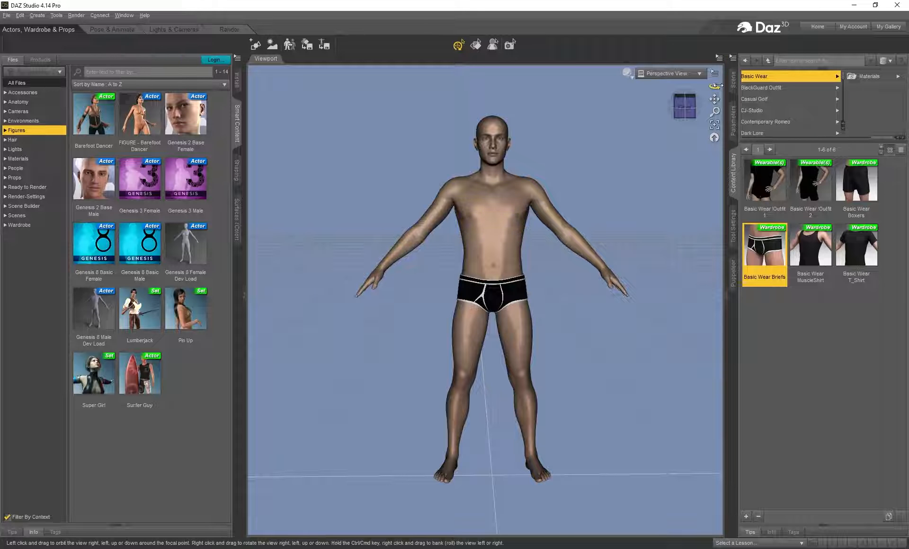
Switch to Chrome to examine the Growing Up for Genesis 8 forum page and return to DAZ Studio
mouse_move(714, 86)
left_mouse_down()
mouse_move(738, 86)
mouse_move(714, 86)
left_mouse_up()
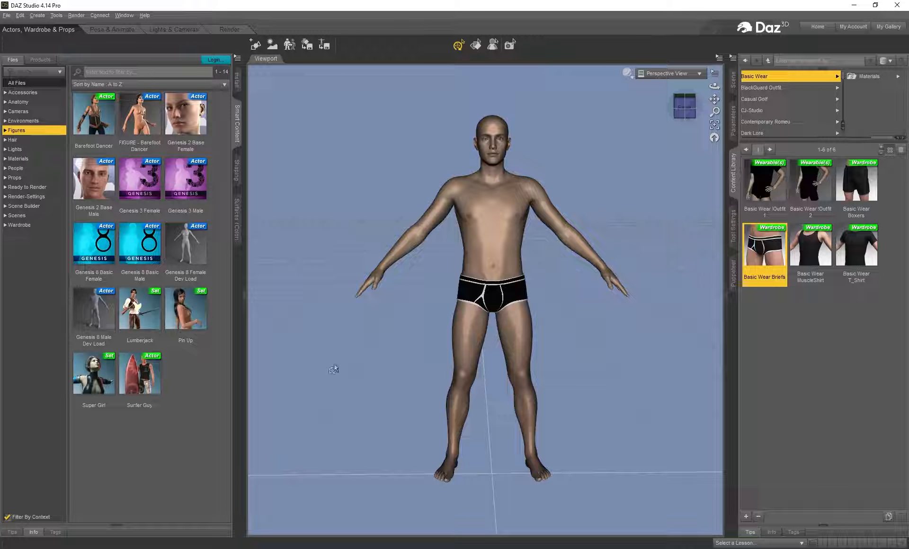
left_click(287, 505)
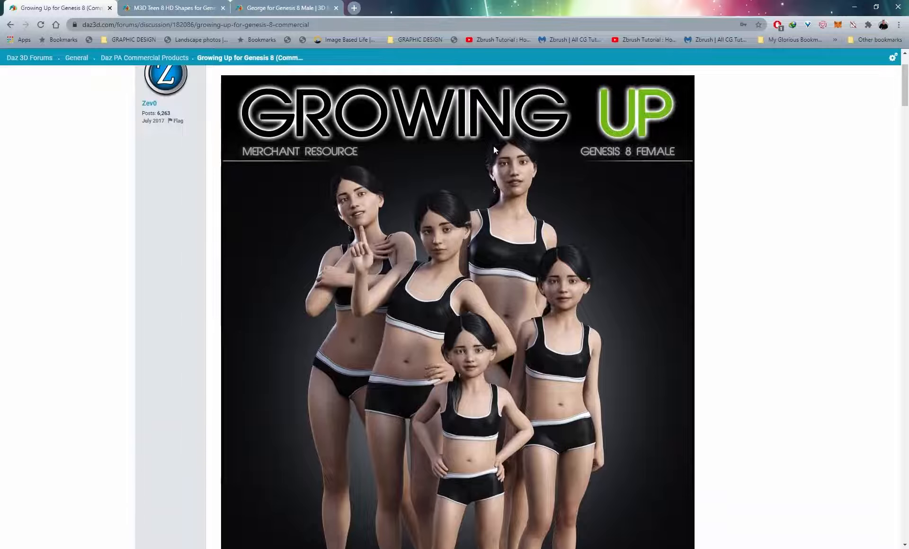
scroll(501, 160, "down", 1)
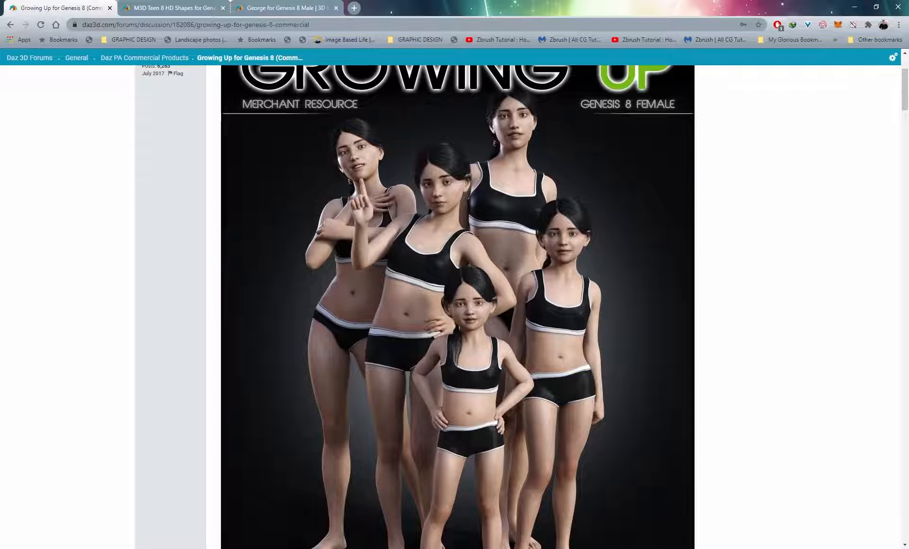
key("alt+Tab")
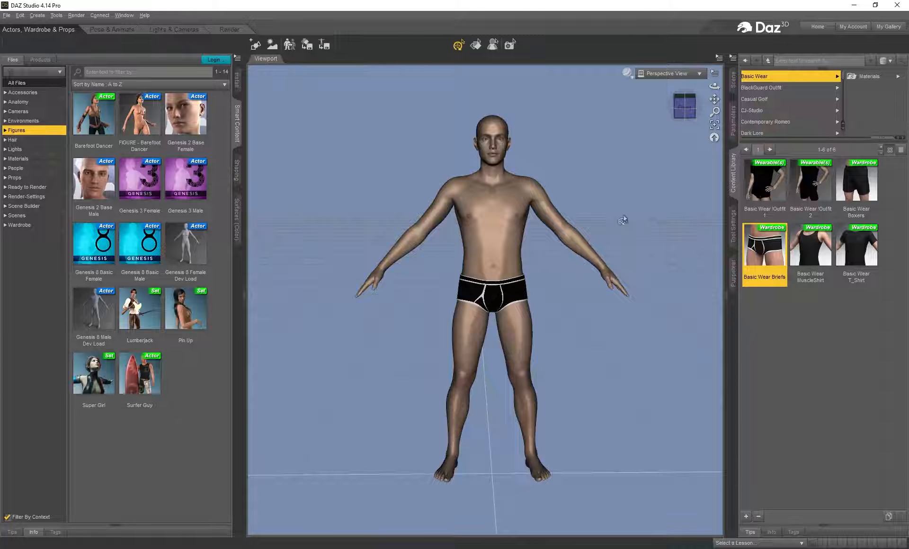
Select Genesis 8 Male for shaping and set its Youth Morph to 100%
left_click(237, 171)
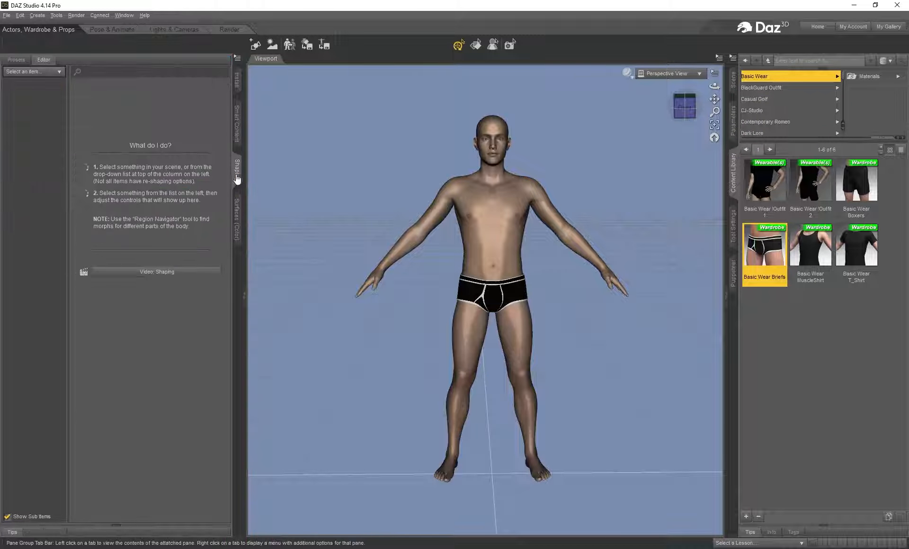
left_click(47, 72)
left_click(41, 84)
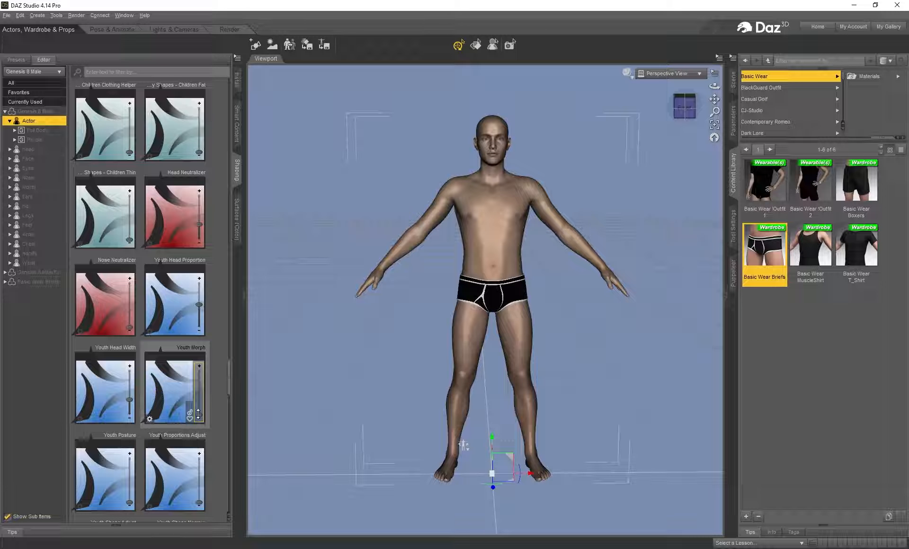
left_click_drag(198, 413, 207, 352)
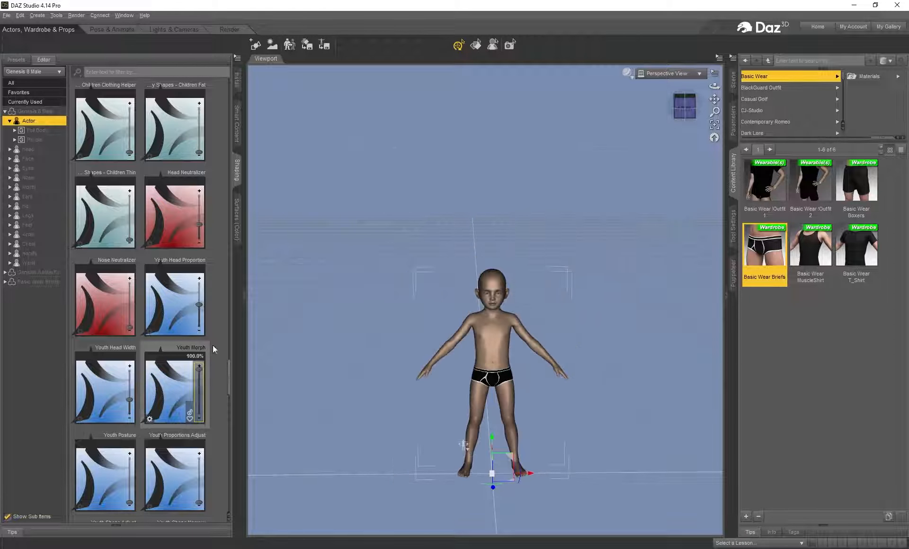
Inspect the figure's youth shape up close and set the Youth Morph to 28.1%
scroll(492, 385, "up", 5)
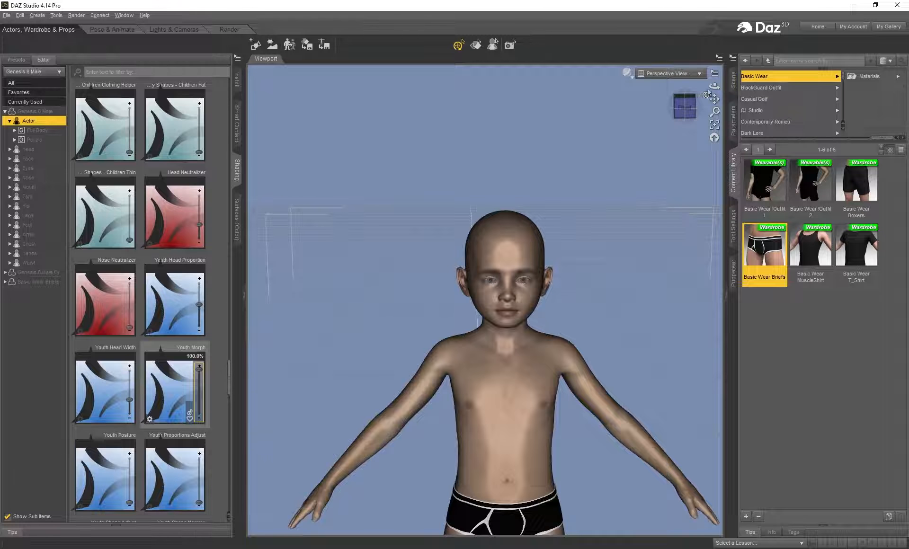
left_click_drag(708, 93, 648, 277)
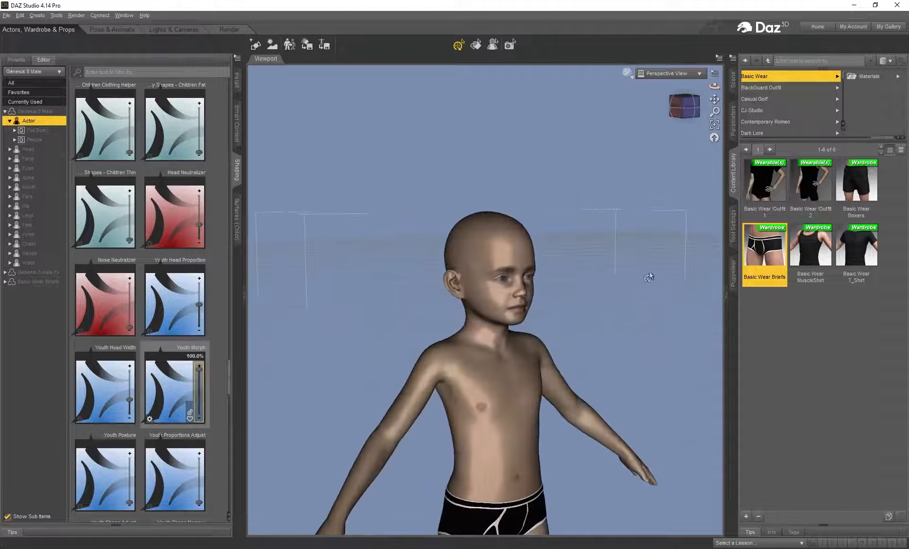
scroll(470, 231, "up", 5)
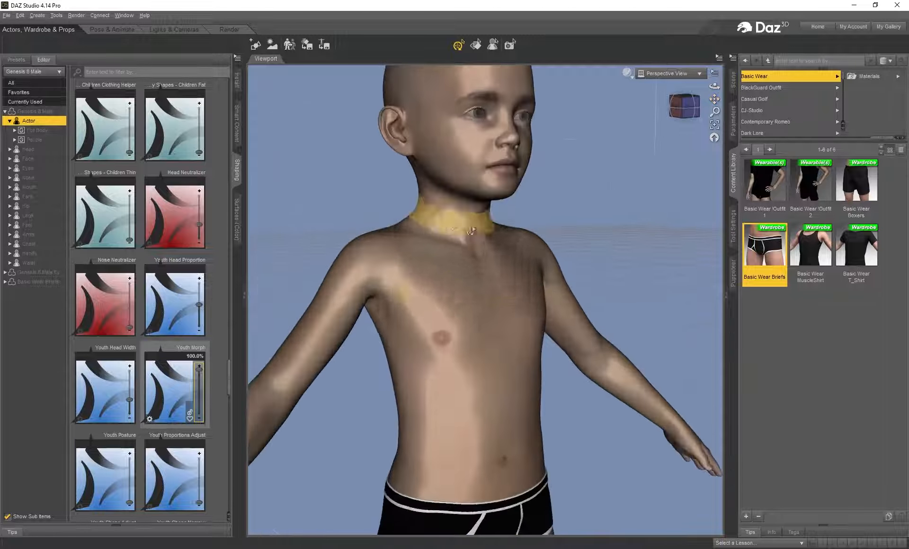
scroll(493, 250, "up", 2)
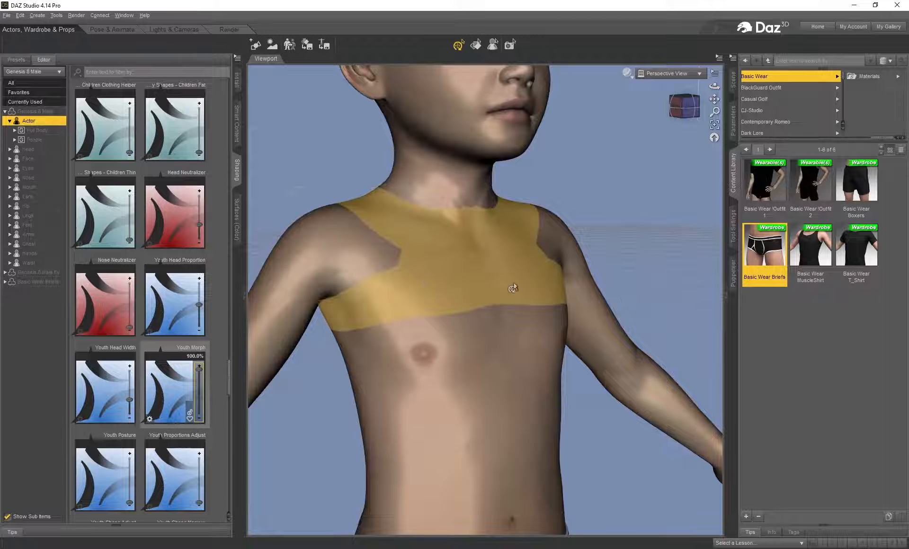
scroll(513, 288, "down", 8)
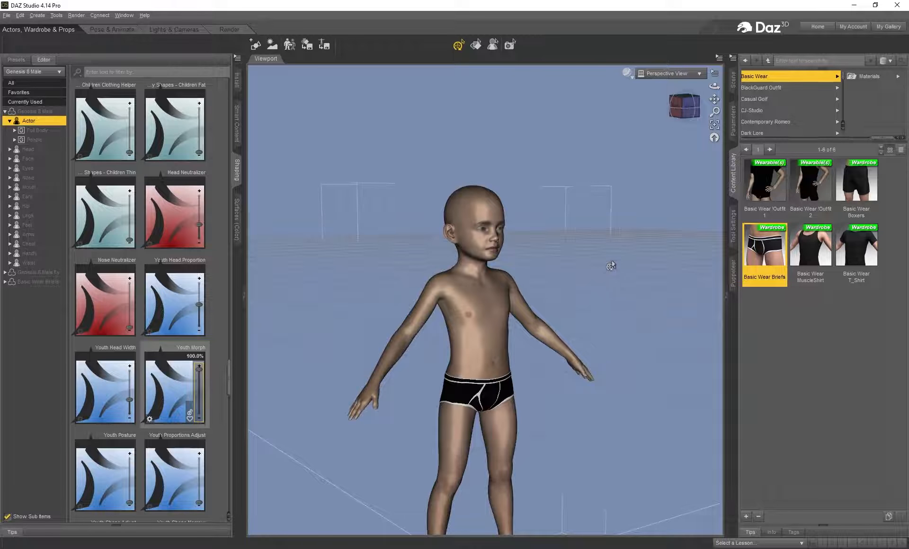
left_click_drag(199, 368, 202, 402)
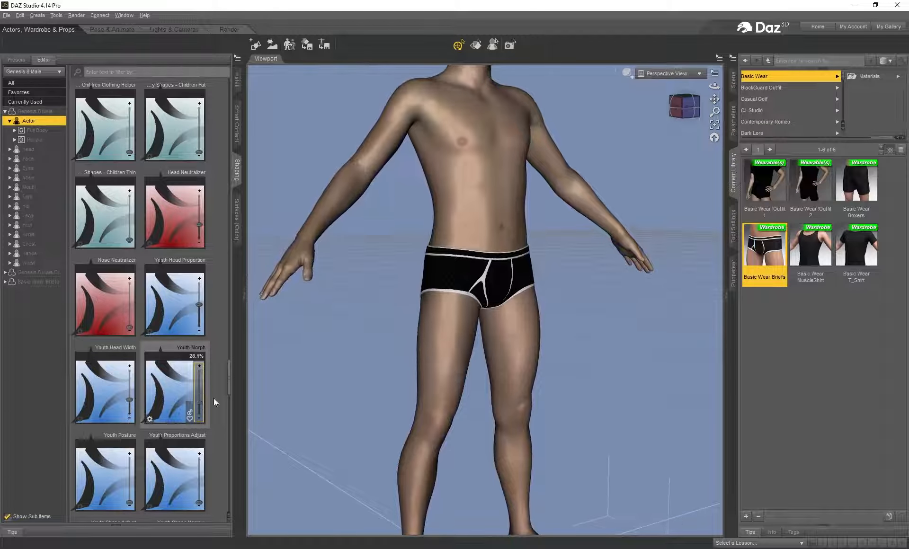
scroll(349, 315, "down", 5)
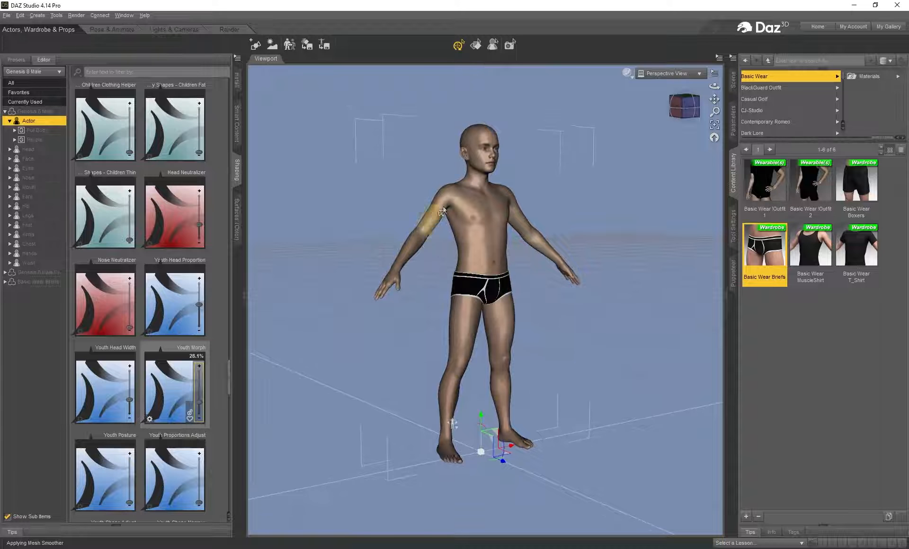
left_click_drag(714, 86, 674, 87)
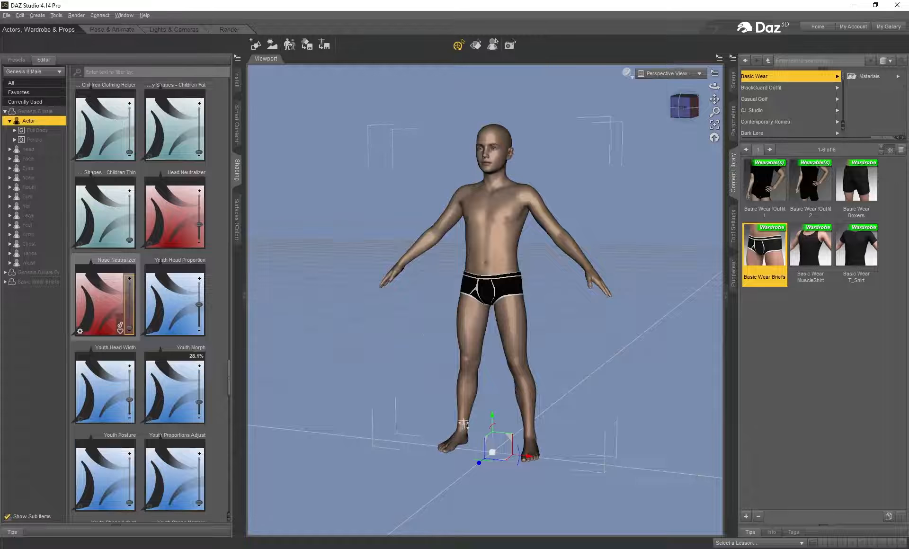
Switch to Chrome to examine the M3D Teen 8 HD Shapes for Genesis 8 Male product page and return to DAZ Studio
left_click(537, 198)
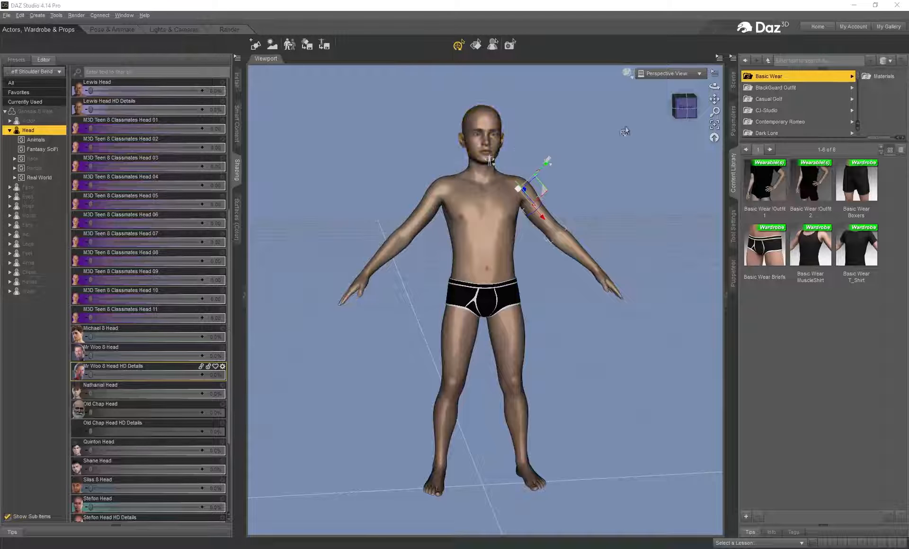
middle_click_drag(625, 131, 578, 130)
scroll(625, 123, "up", 3)
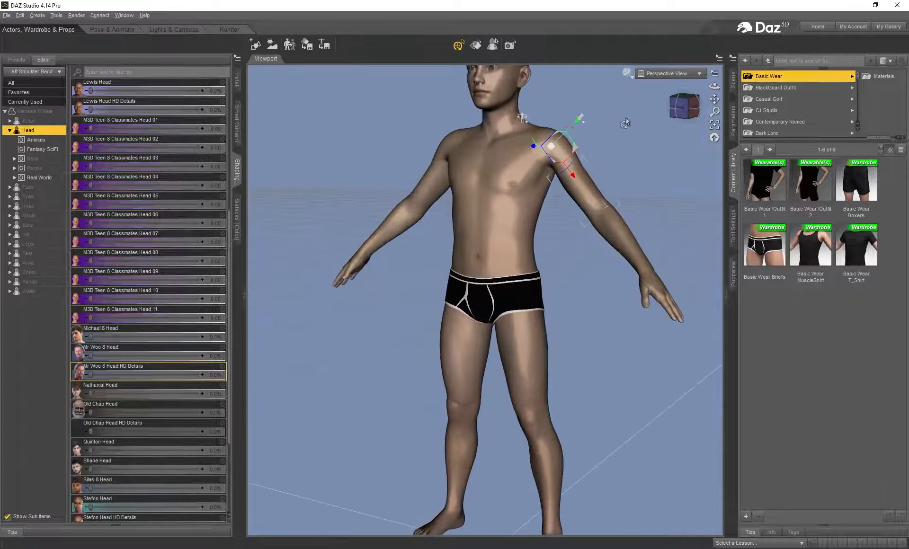
left_click_drag(714, 98, 714, 142)
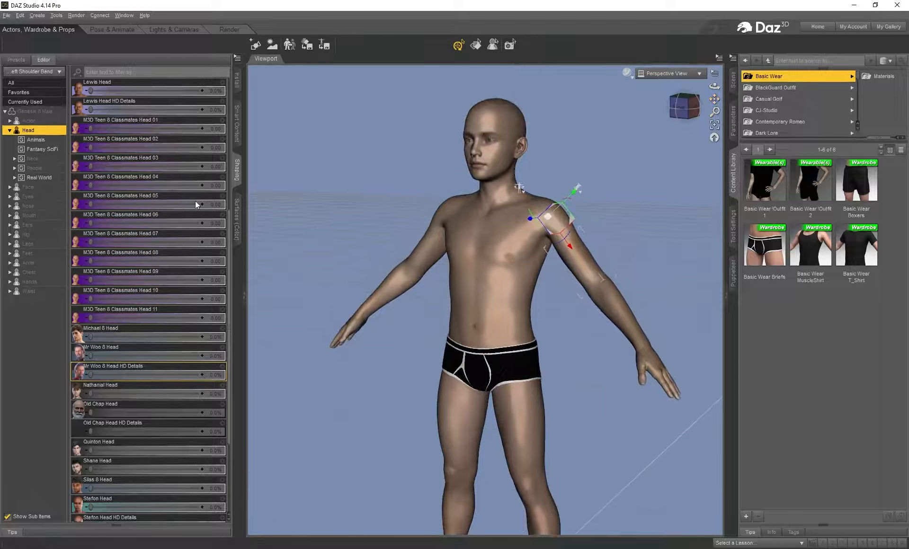
left_click(272, 525)
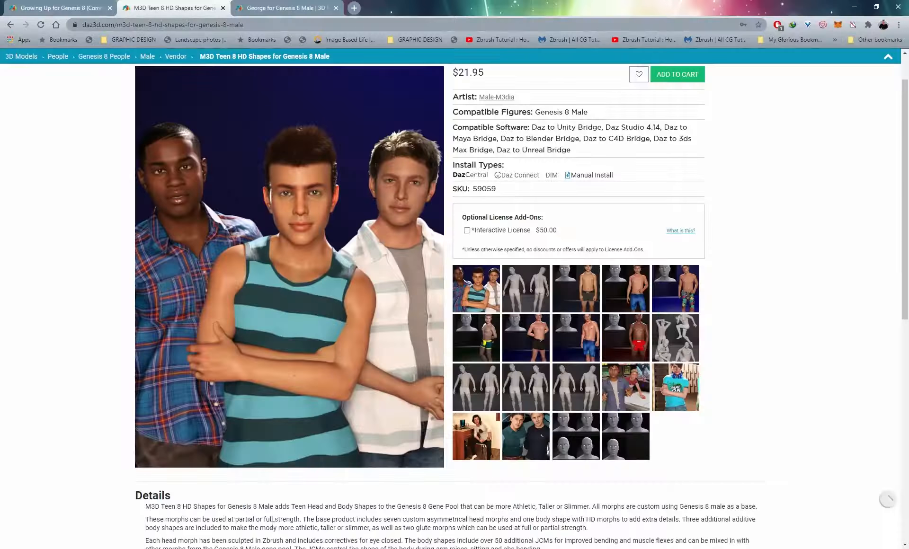
scroll(312, 123, "up", 1)
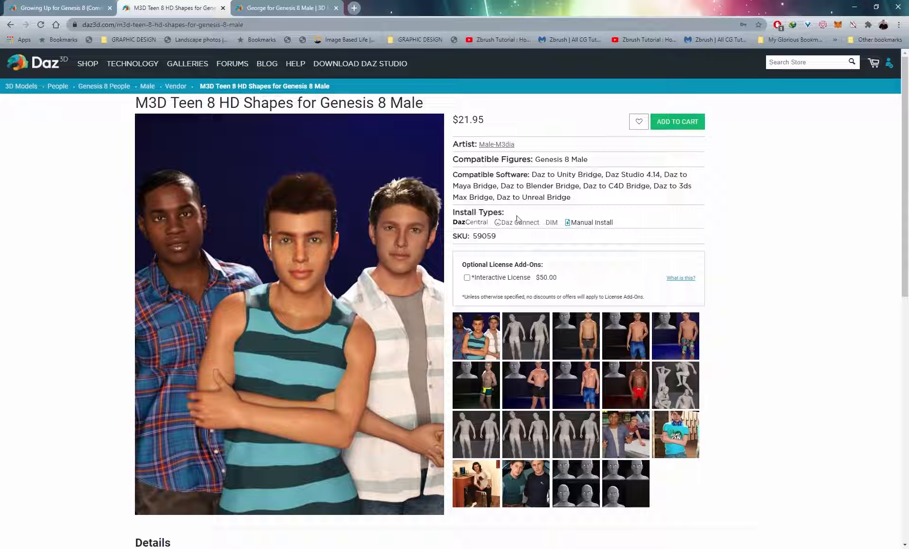
key("alt+Tab")
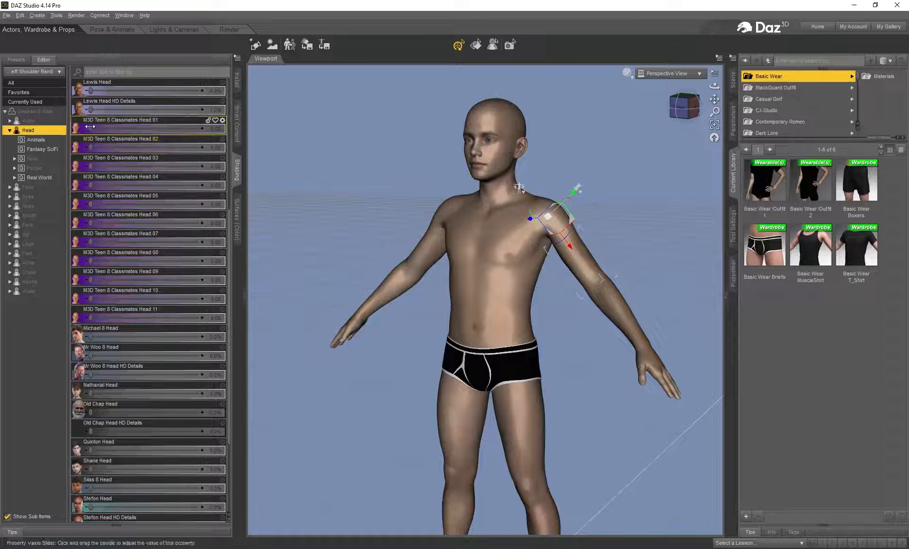
Try several M3D Teen 8 Classmates Head morphs on the figure, starting with Head 01, and reset them to 0
left_click_drag(95, 130, 128, 128)
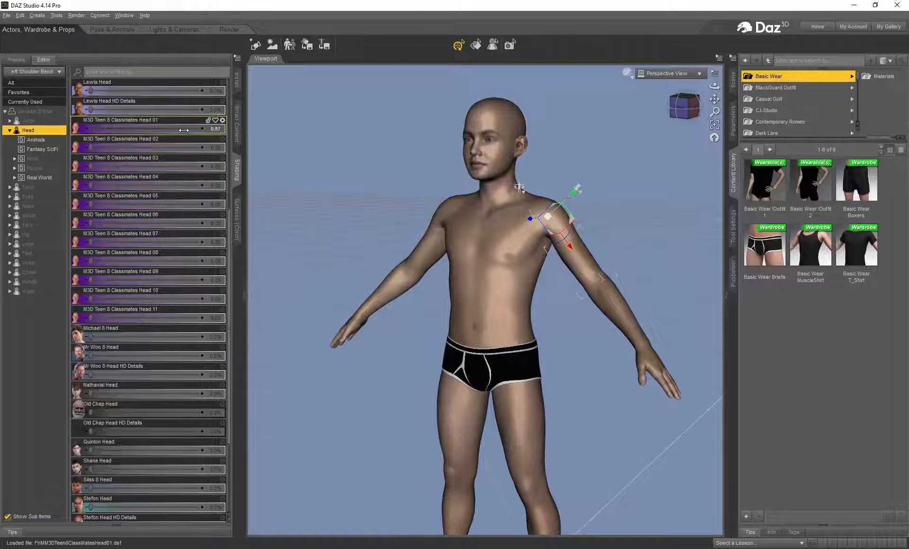
middle_click_drag(515, 85, 563, 87)
left_click_drag(128, 129, 87, 130)
left_click_drag(93, 167, 158, 189)
mouse_move(214, 191)
left_mouse_down()
mouse_move(87, 186)
mouse_move(211, 204)
left_mouse_up()
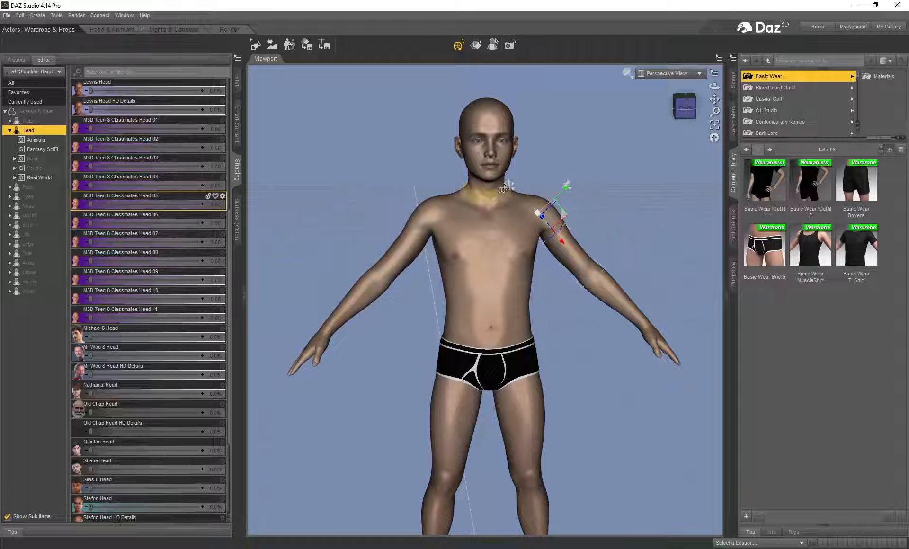
mouse_move(714, 86)
left_mouse_down()
mouse_move(658, 88)
mouse_move(714, 87)
left_mouse_up()
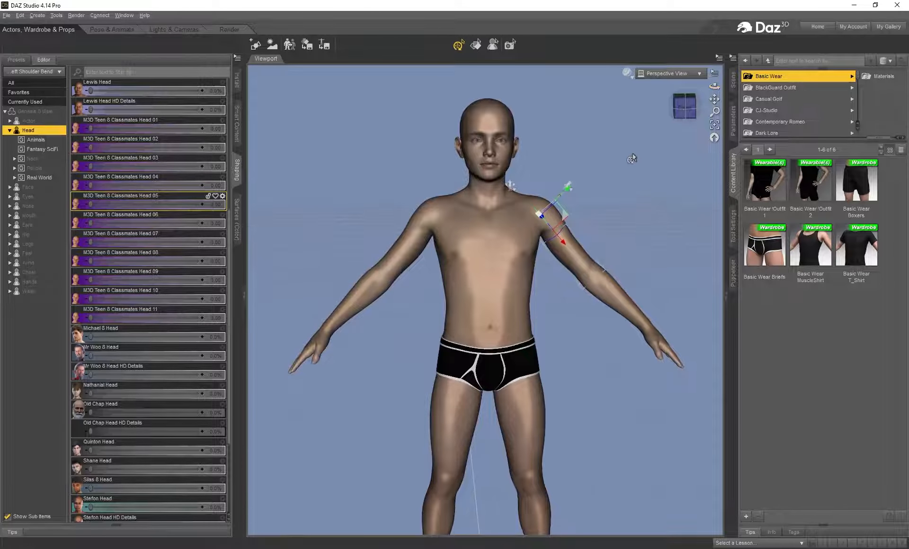
scroll(633, 153, "down", 2)
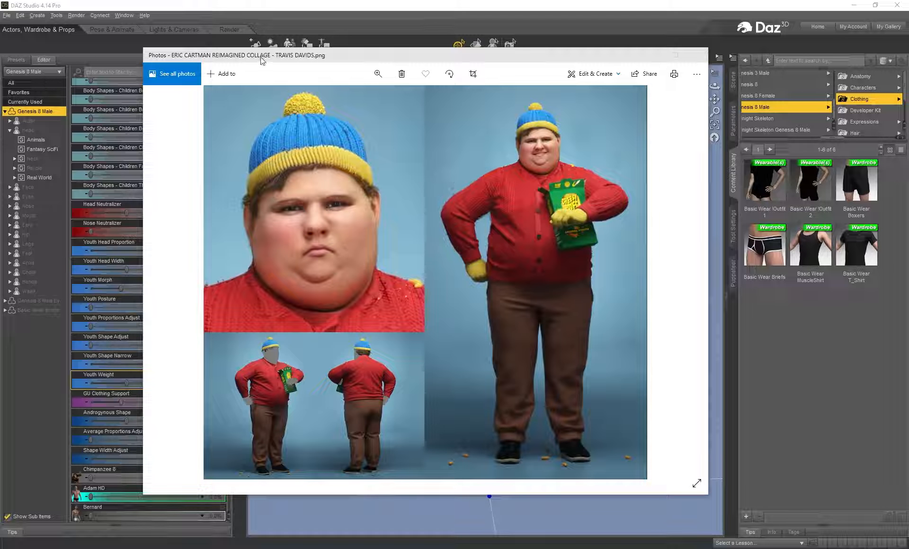
Put away the Eric Cartman reference image and set the figure's Portly morph to 100%
left_click(149, 6)
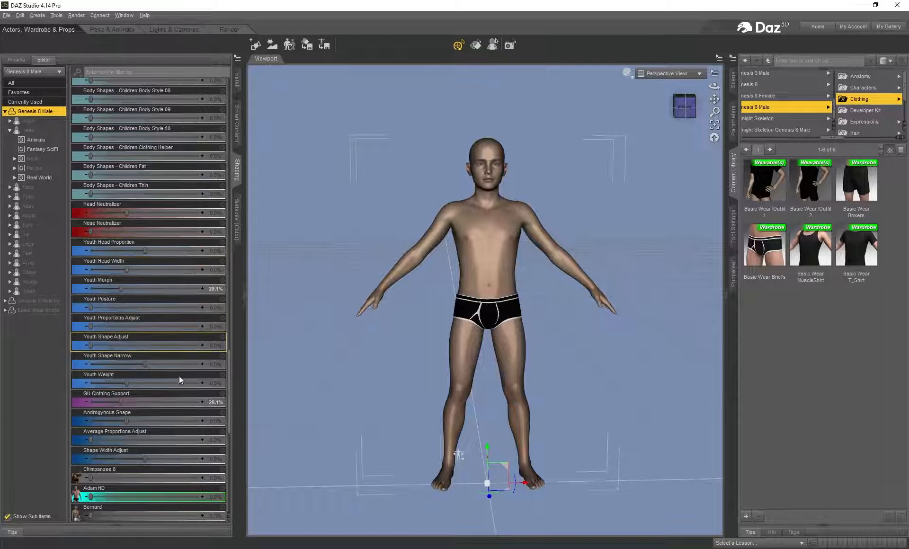
scroll(179, 376, "up", 7)
scroll(179, 376, "up", 10)
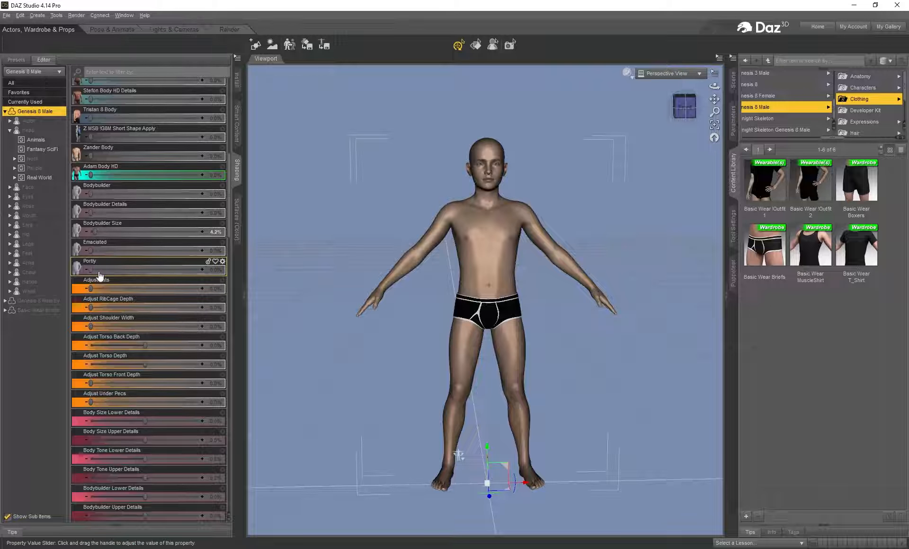
left_click_drag(91, 270, 284, 283)
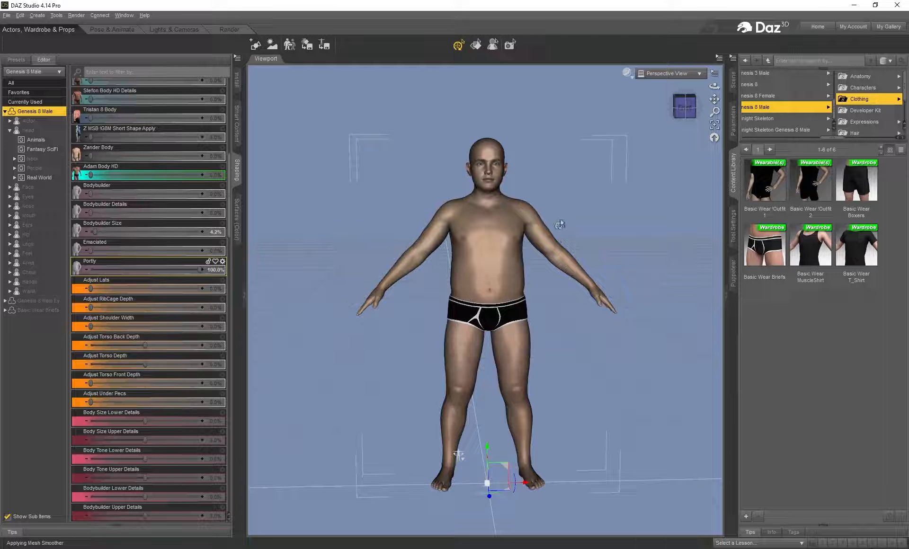
left_click_drag(714, 87, 713, 86)
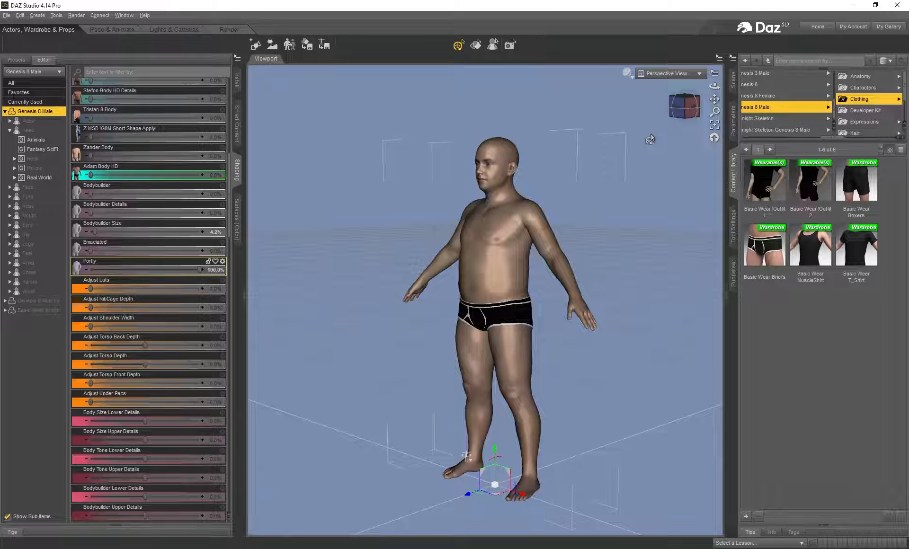
left_click_drag(200, 270, 258, 281)
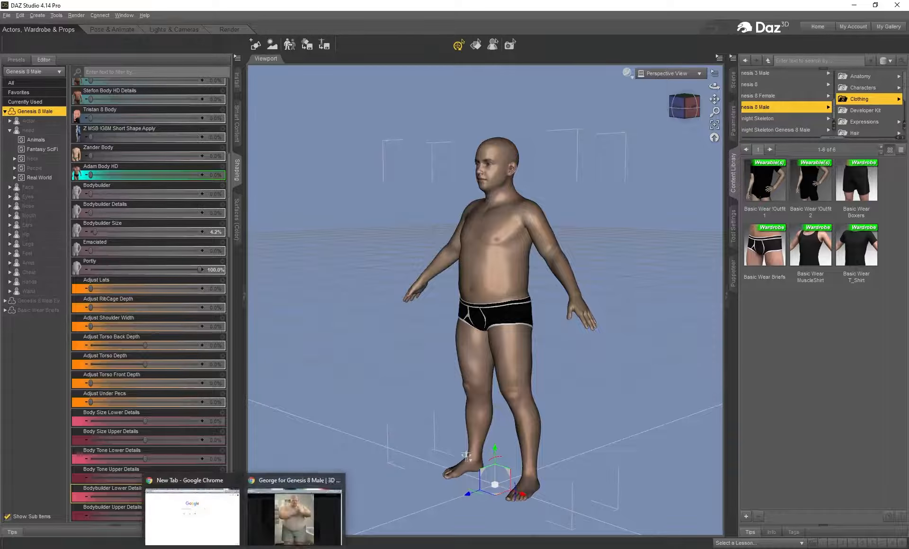
Switch to Chrome to examine the first gallery render of George for Genesis 8 Male and return to DAZ Studio
left_click(275, 518)
left_click(92, 214)
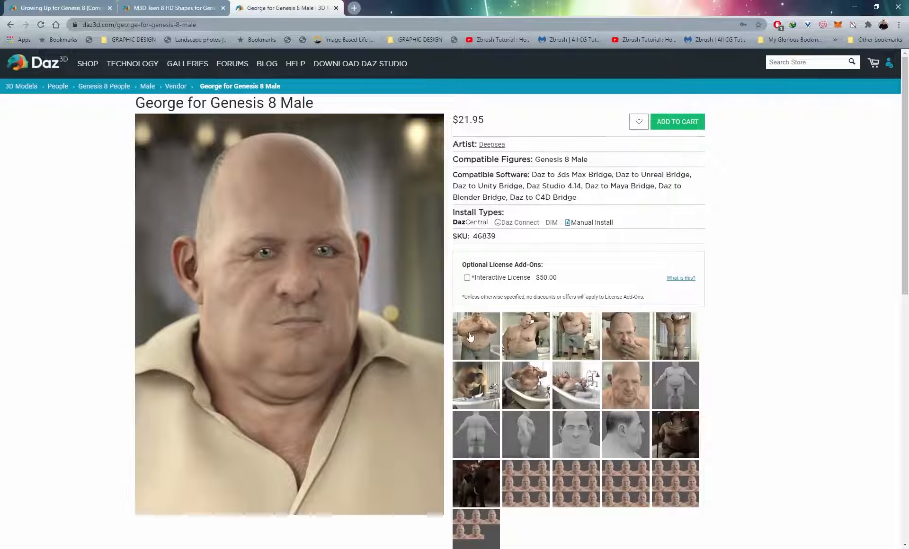
left_click(486, 340)
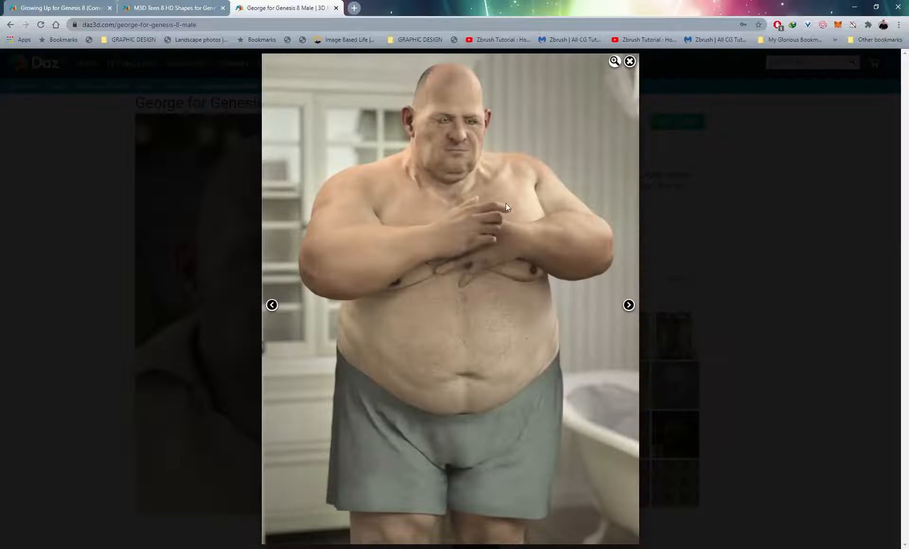
left_click(854, 6)
Set the Genesis 8 Male figure's George body morph to 67.8%
left_click_drag(229, 220, 243, 462)
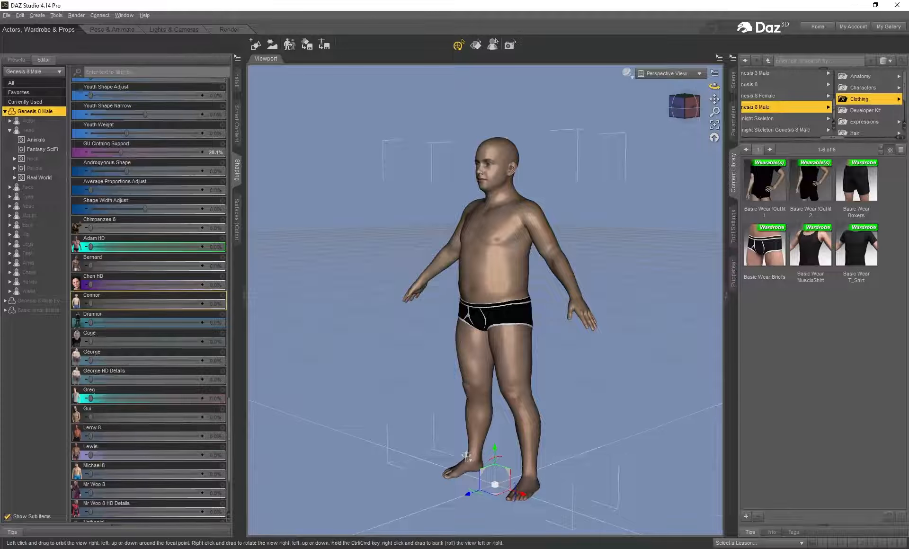
left_click_drag(714, 86, 732, 81)
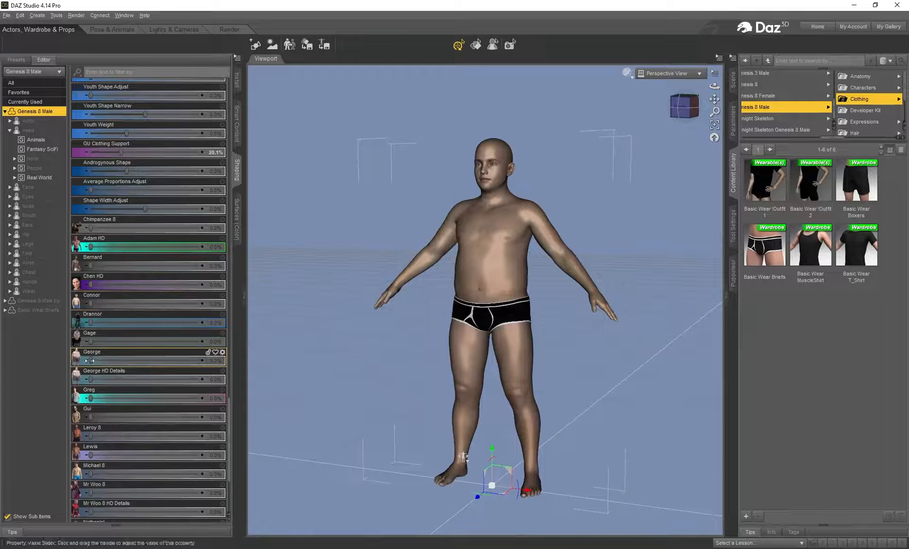
left_click_drag(89, 361, 164, 361)
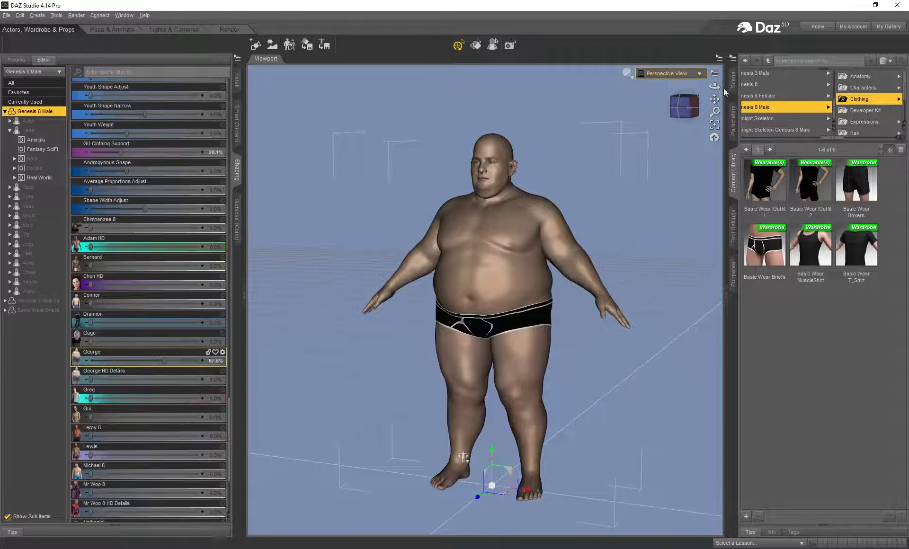
mouse_move(714, 86)
left_mouse_down()
mouse_move(705, 88)
mouse_move(724, 87)
mouse_move(696, 87)
mouse_move(714, 88)
left_mouse_up()
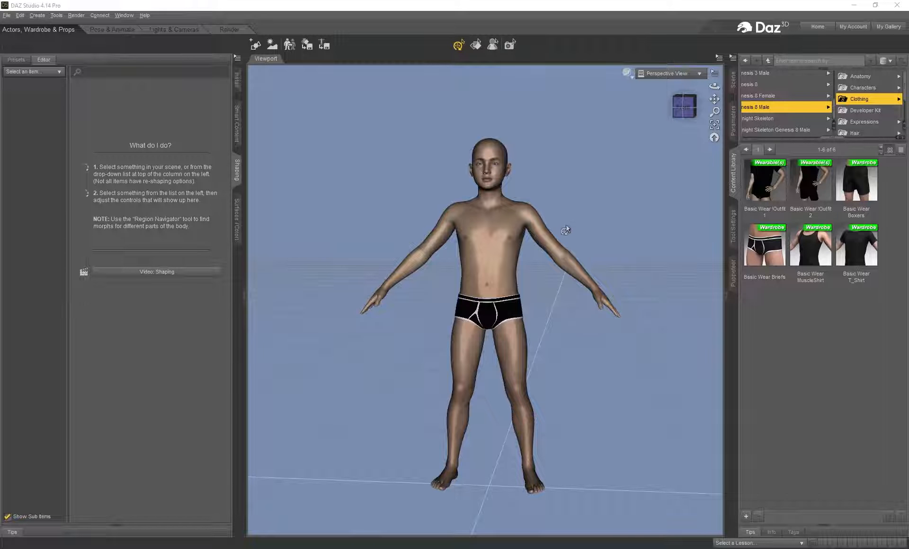
In the Pose & Animate workspace, pose both of the figure's arms closer to the body at mark 1 on the aniMate2 timeline
left_click_drag(714, 87, 725, 94)
mouse_move(714, 86)
left_mouse_down()
mouse_move(686, 86)
mouse_move(698, 85)
left_mouse_up()
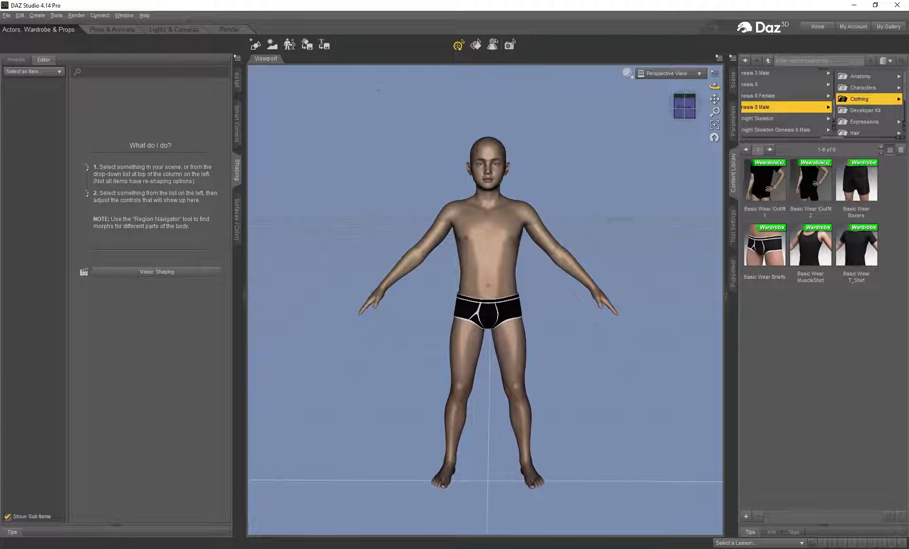
left_click(112, 30)
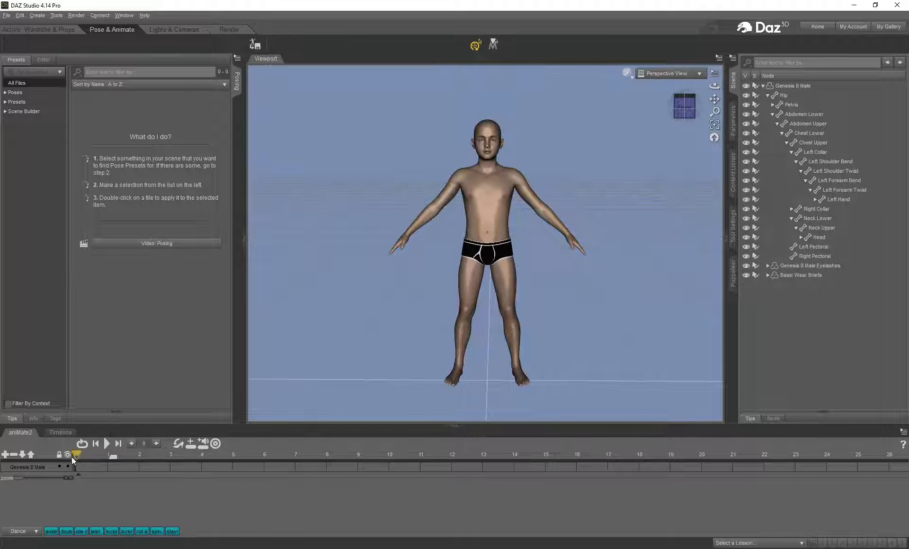
scroll(491, 205, "up", 3)
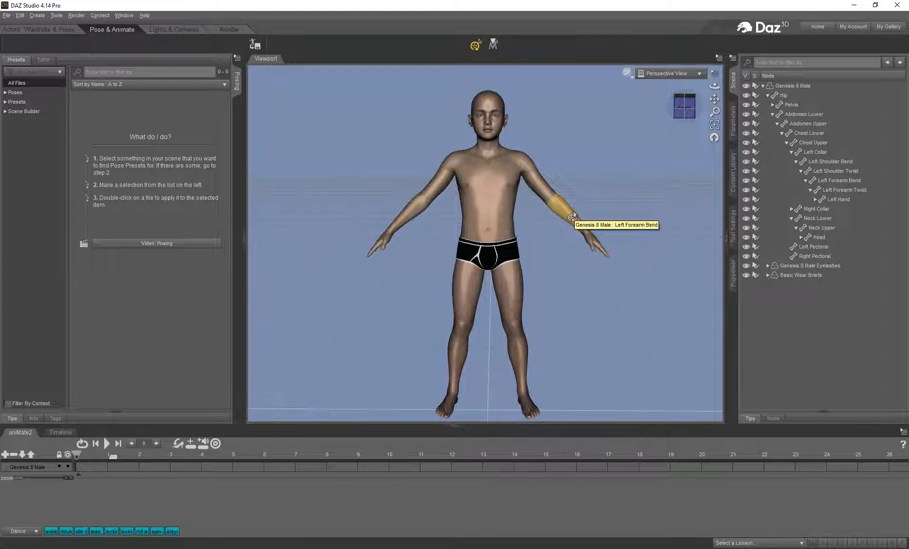
scroll(578, 205, "down", 2)
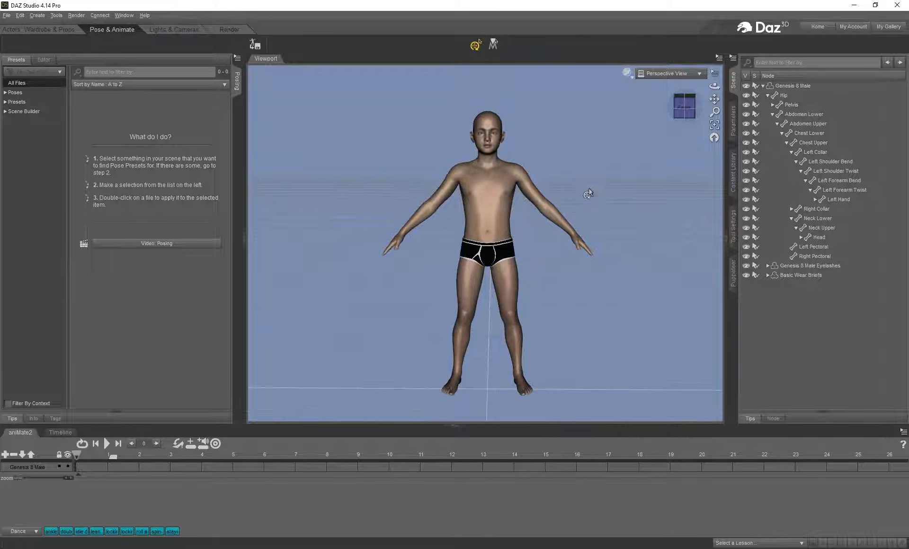
scroll(593, 185, "up", 1)
mouse_move(714, 86)
left_mouse_down()
mouse_move(681, 87)
mouse_move(714, 87)
left_mouse_up()
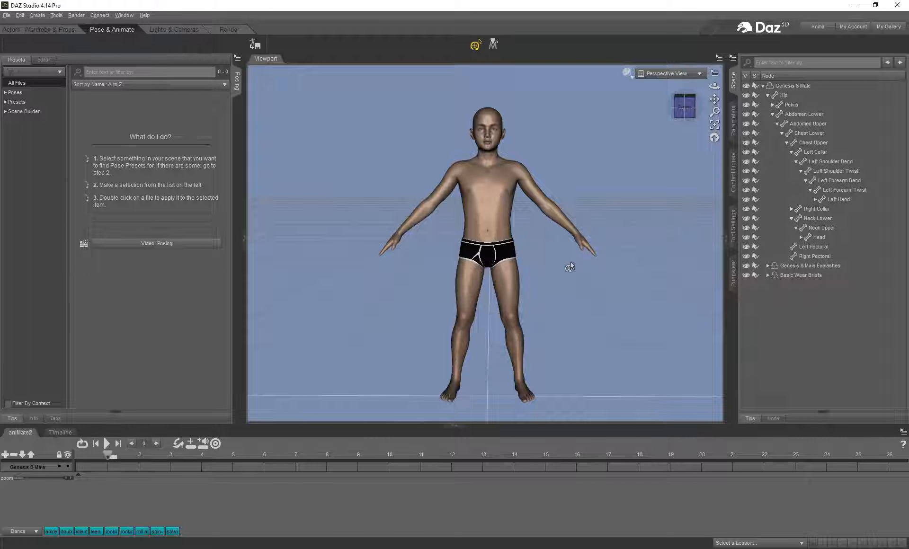
scroll(569, 268, "up", 2)
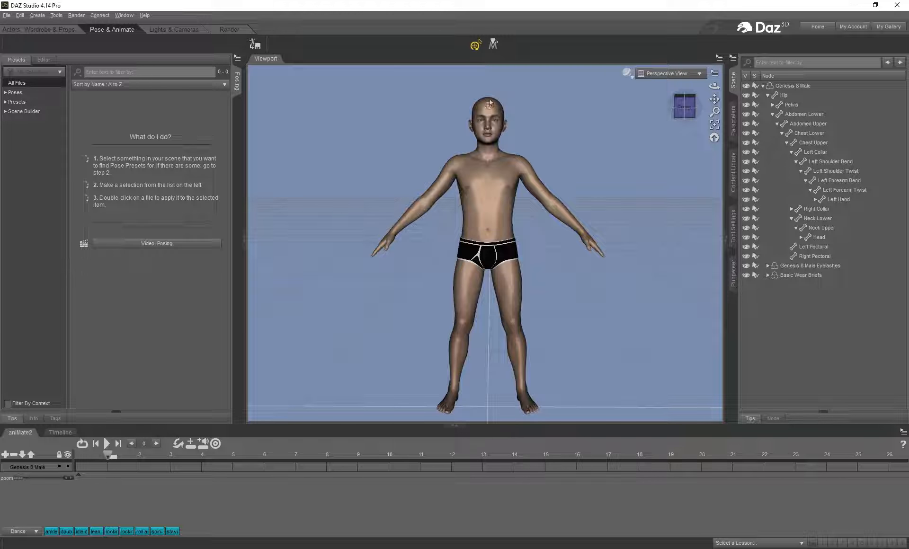
left_click_drag(586, 243, 561, 258)
left_click_drag(385, 242, 410, 224)
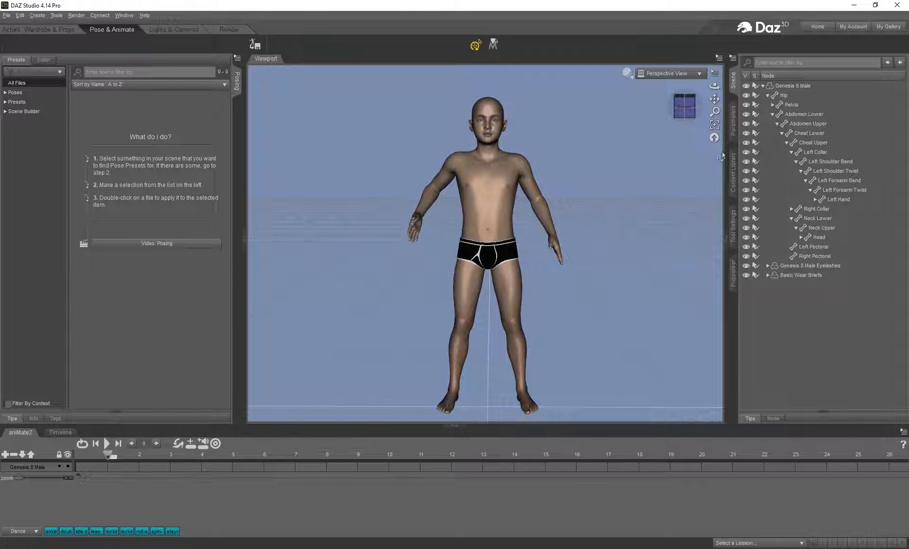
Curl the figure's left hand by setting its Left Hand Fist pose control to 127%
left_click(734, 132)
left_click(767, 61)
left_click(762, 71)
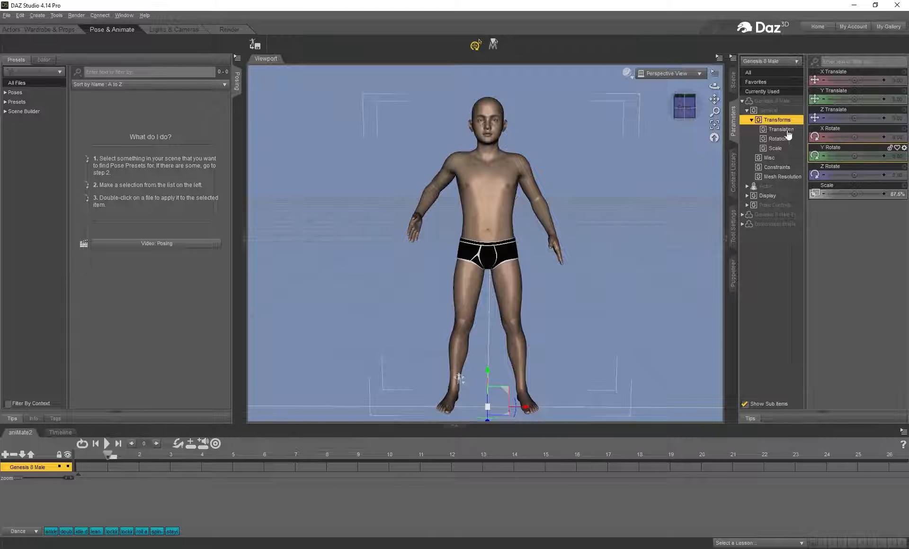
left_click(557, 247)
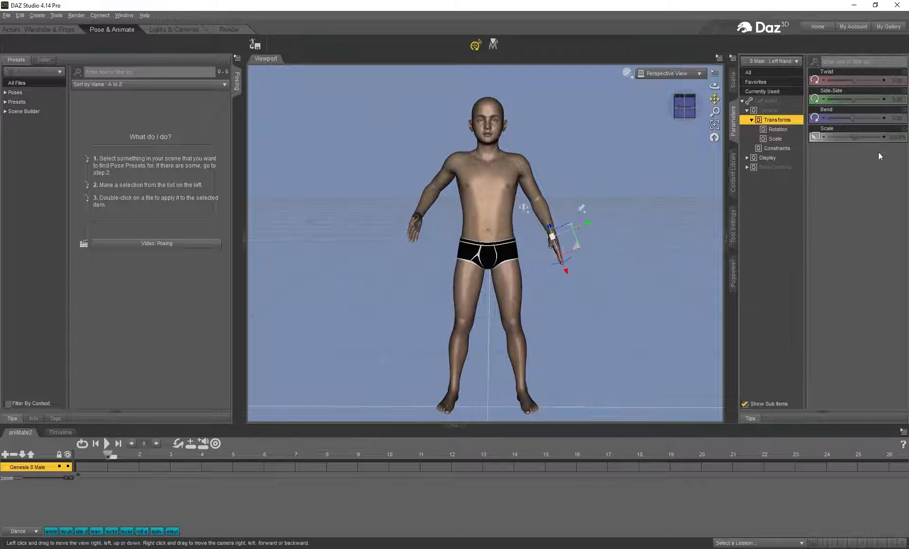
left_click(774, 167)
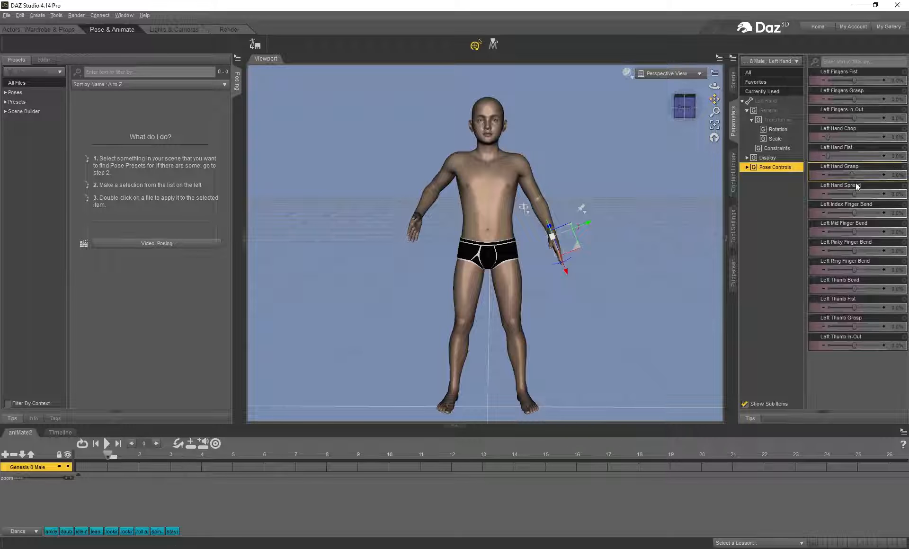
left_click_drag(829, 156, 874, 156)
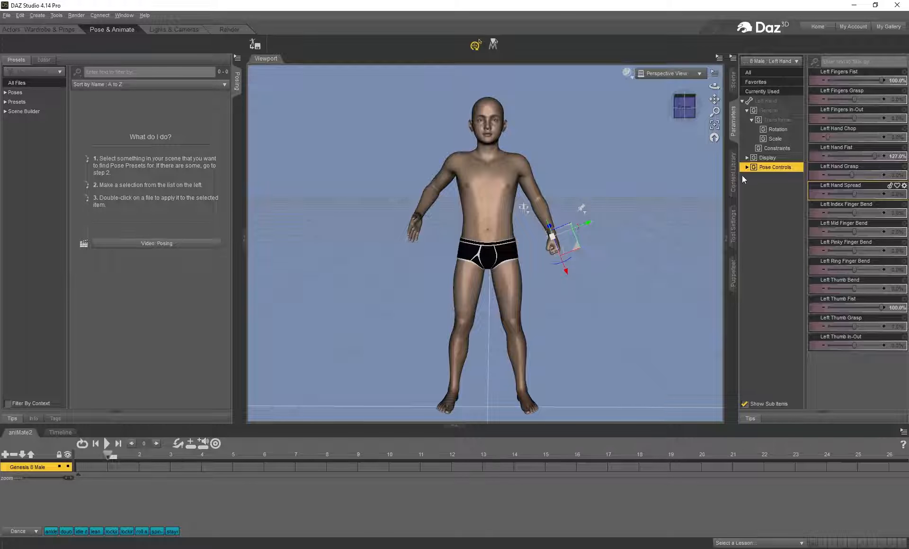
Compare the default A-pose at the start of the timeline with the new pose at mark 1 from several angles
mouse_move(714, 86)
left_mouse_down()
mouse_move(681, 90)
mouse_move(728, 94)
mouse_move(699, 90)
left_mouse_up()
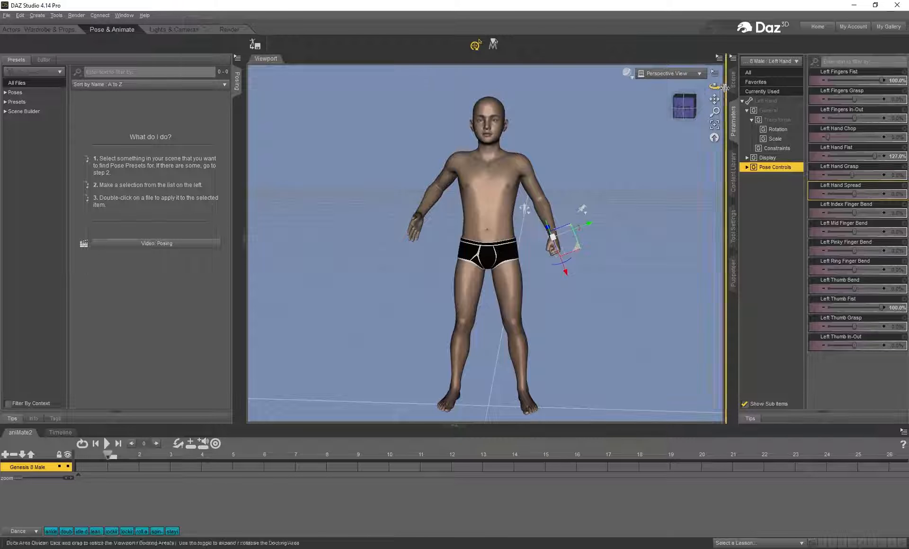
left_click_drag(108, 455, 49, 458)
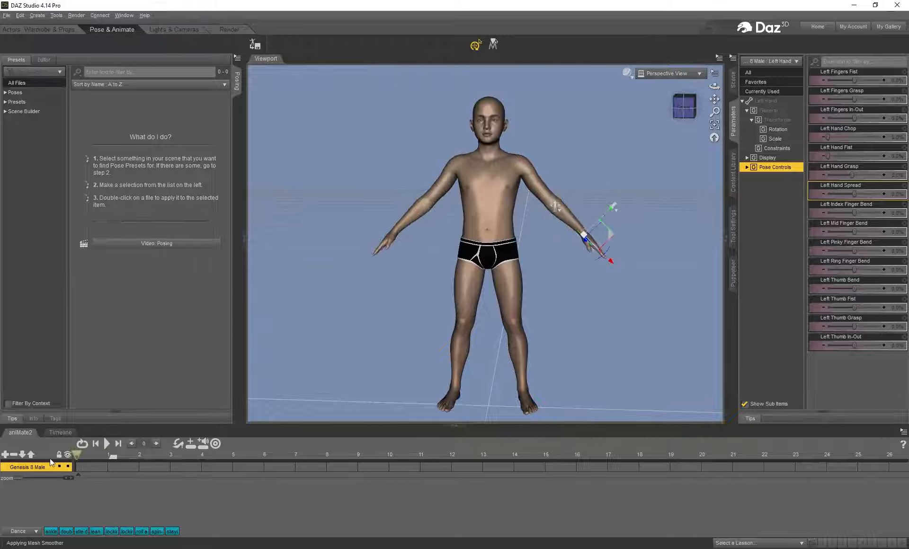
left_click(108, 456)
left_click_drag(714, 86, 696, 87)
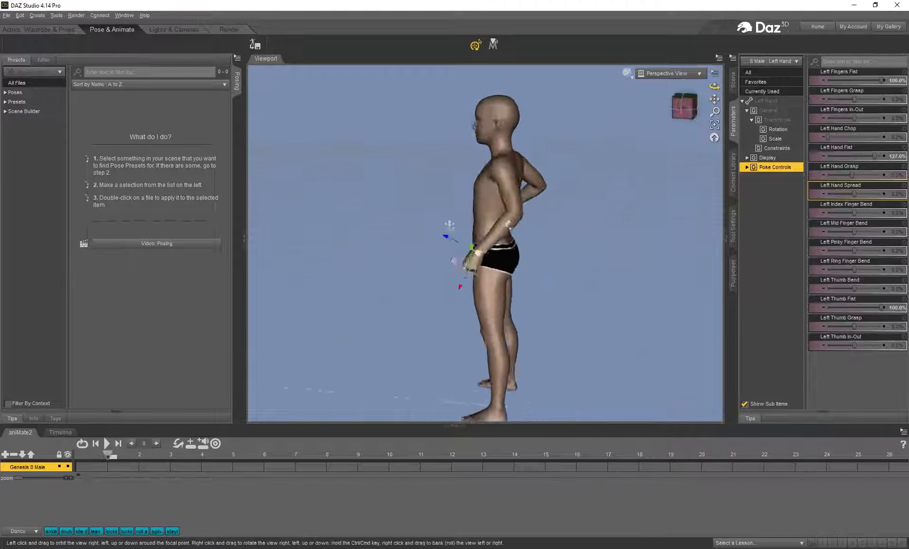
left_click_drag(217, 284, 316, 299)
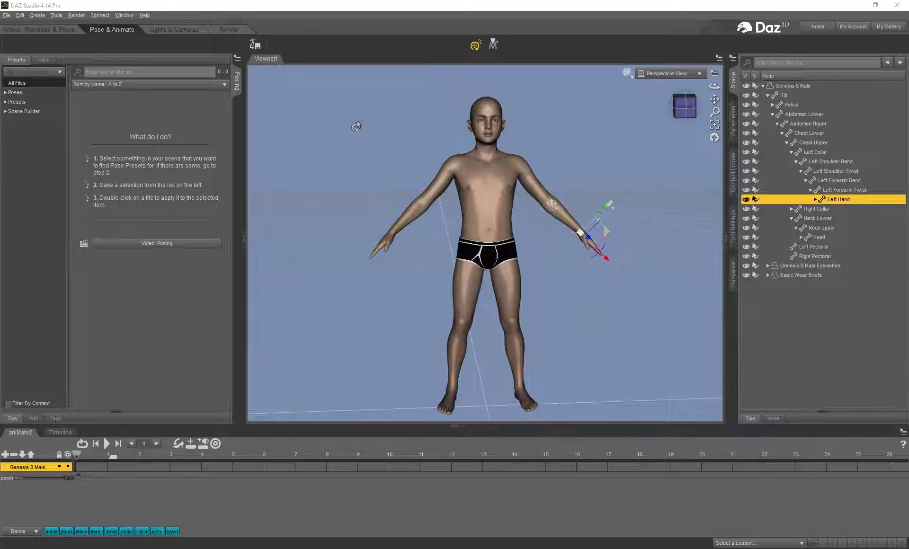
Export the figure at the timeline's start as Wavefront OBJ "character apose" into the desktop BREAKDOWN folder, and return the timeline to mark 1
left_click_drag(91, 457, 69, 456)
left_click(6, 16)
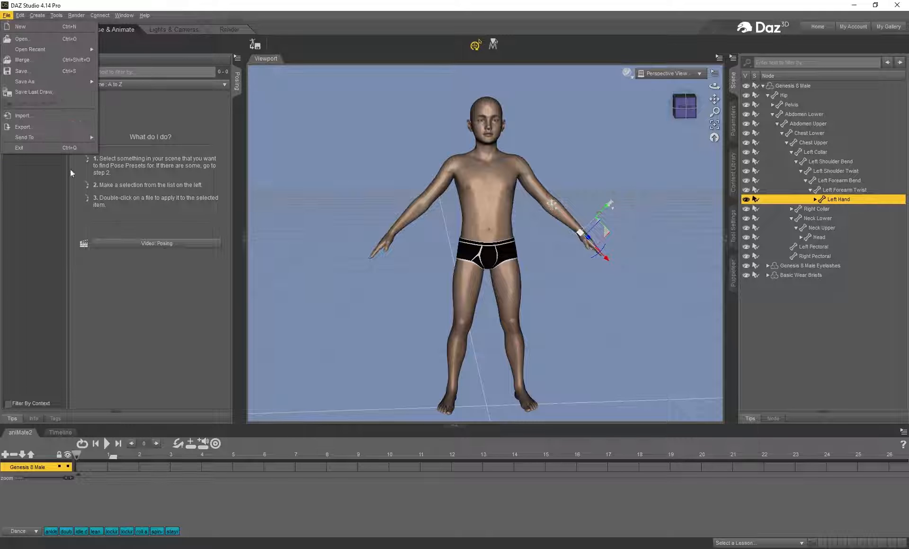
left_click(80, 127)
left_click(159, 289)
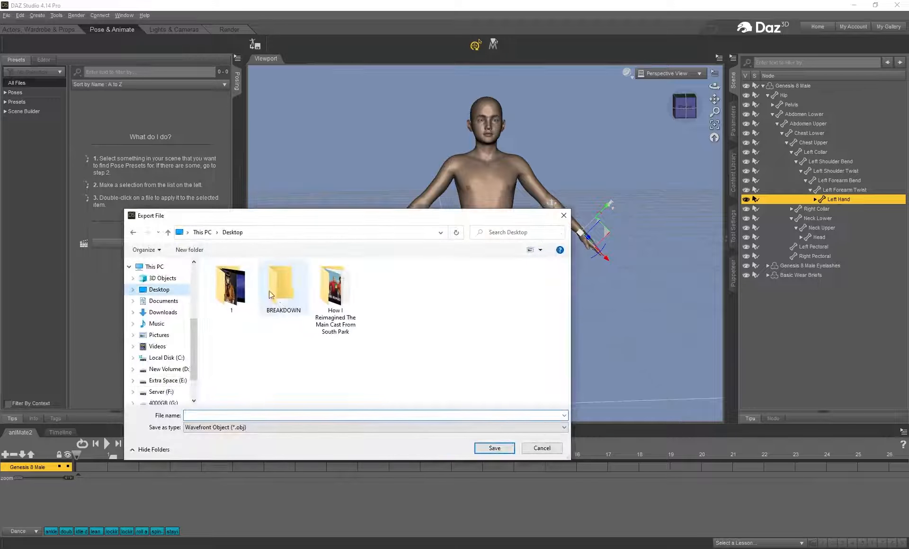
double_click(283, 284)
left_click(224, 415)
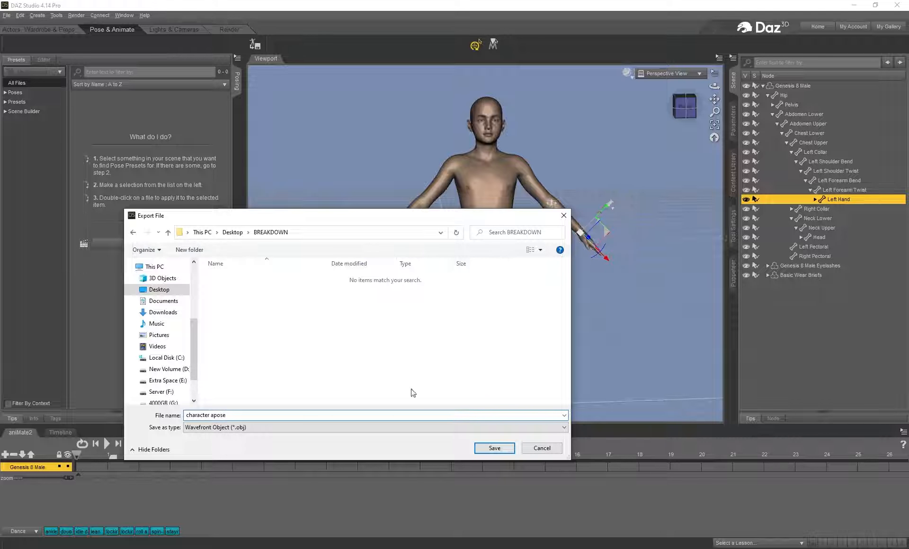
left_click(490, 448)
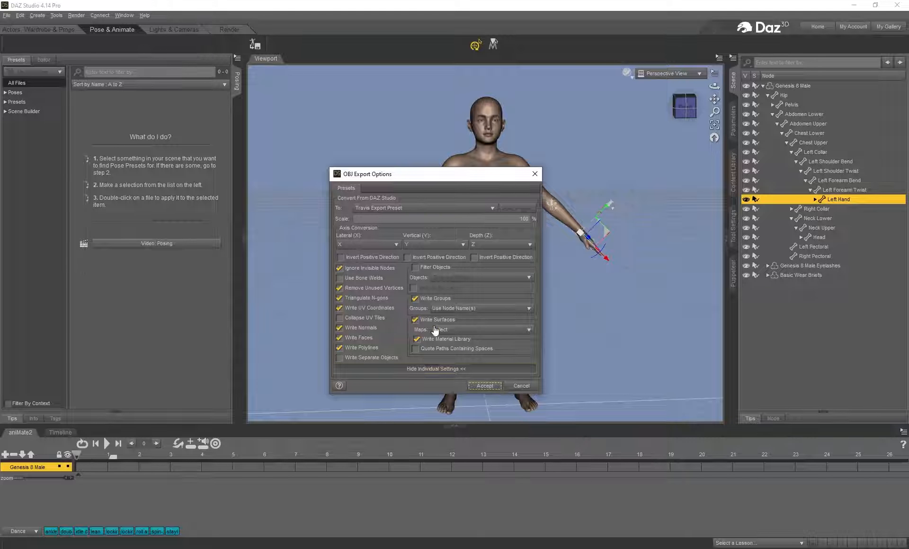
left_click(485, 385)
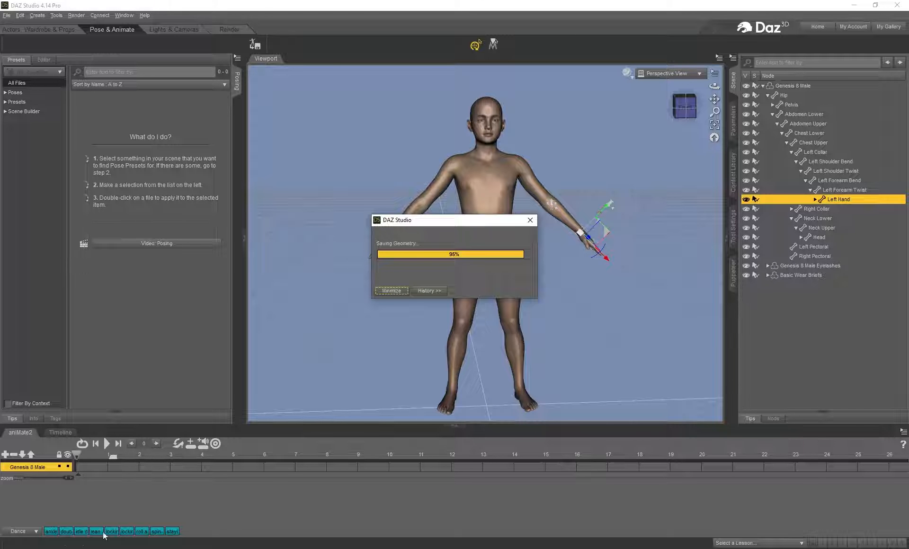
left_click_drag(76, 458, 108, 456)
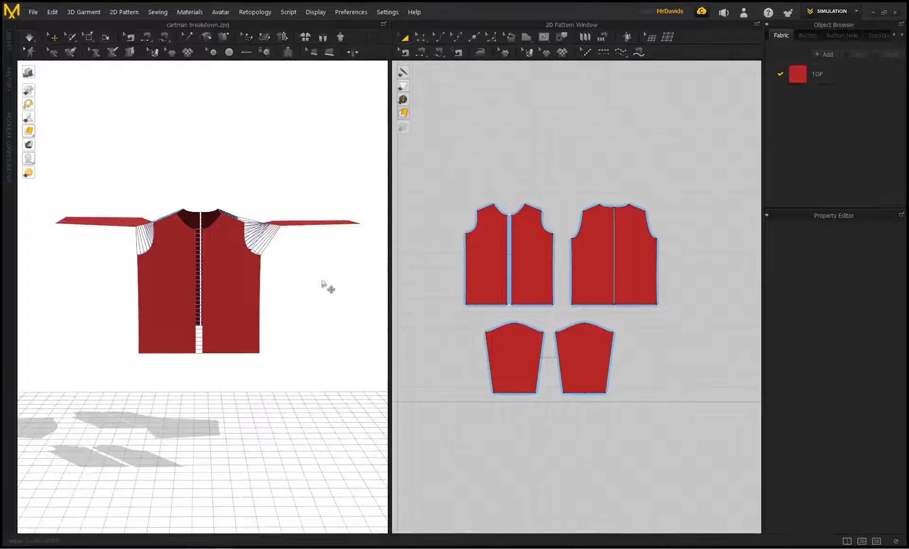
Switch to Marvelous Designer and import tpose cartman.obj as an auto-scaled avatar, with automatic arrangement points turned off
right_click_drag(280, 309, 294, 280)
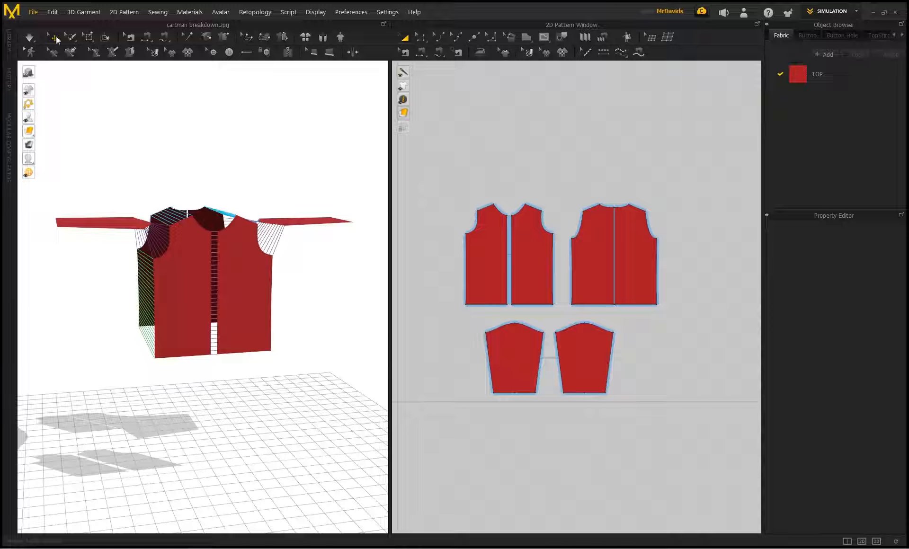
left_click(36, 14)
mouse_move(67, 88)
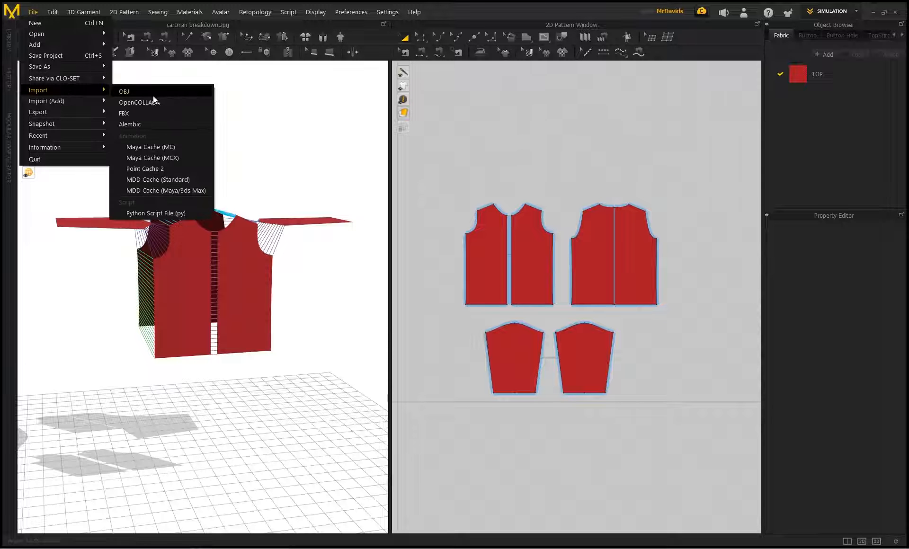
left_click(152, 95)
left_click(446, 267)
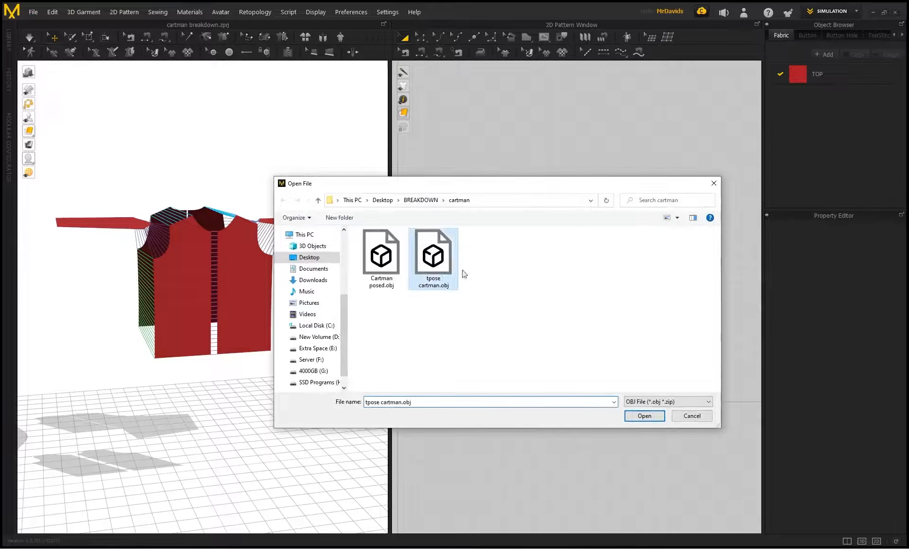
left_click(625, 413)
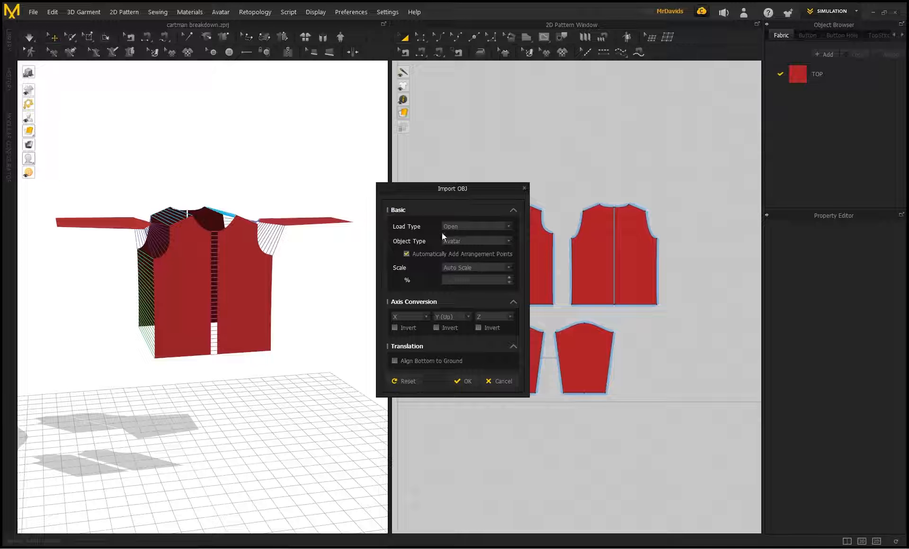
left_click(406, 254)
left_click(467, 381)
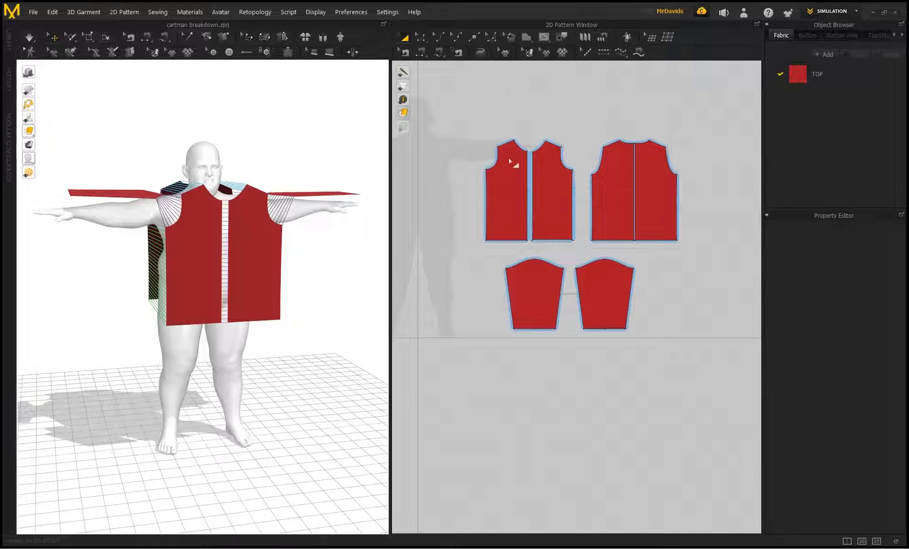
Examine the red top's front, back and sleeve pattern pieces and their placement around the imported avatar
middle_click_drag(554, 95, 513, 133)
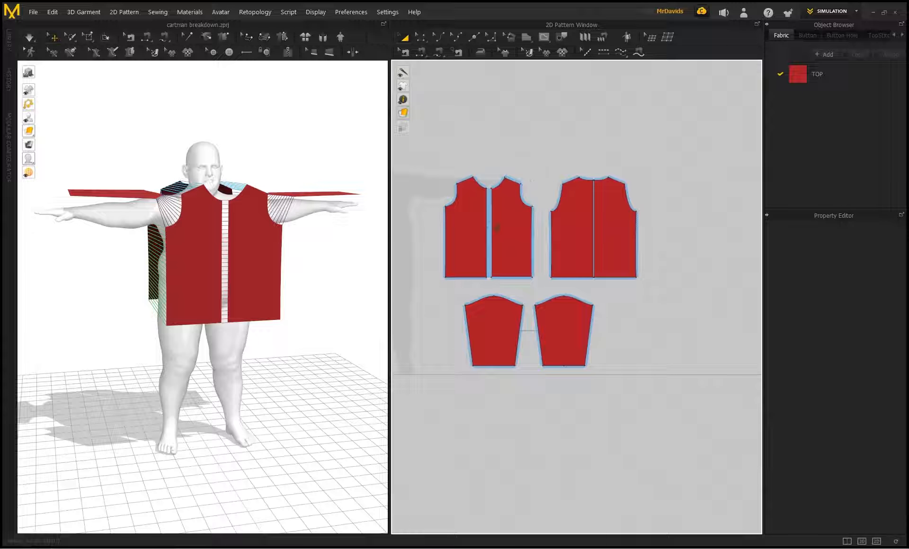
left_click(511, 227)
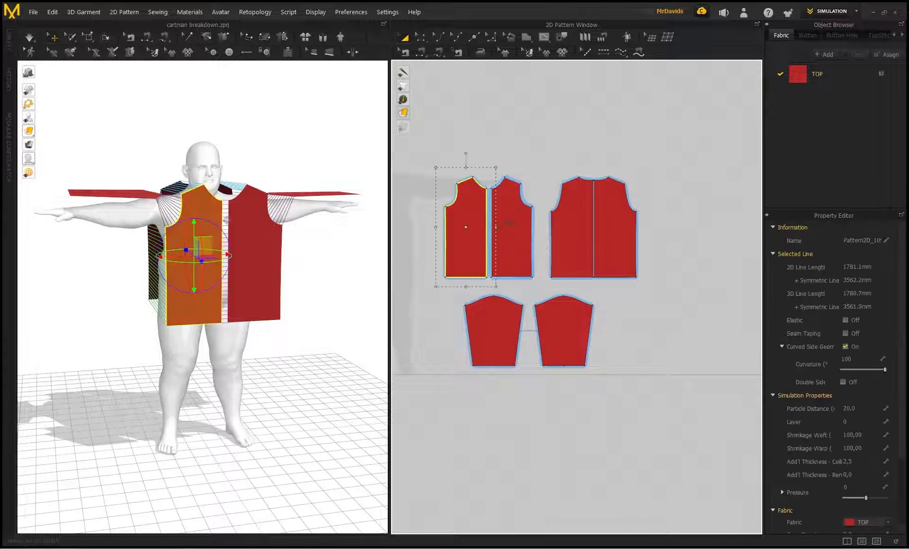
left_click(573, 227)
mouse_move(270, 236)
right_mouse_down()
mouse_move(350, 237)
mouse_move(256, 231)
right_mouse_up()
left_click(497, 331)
left_click(575, 336, "shift")
left_click(649, 337)
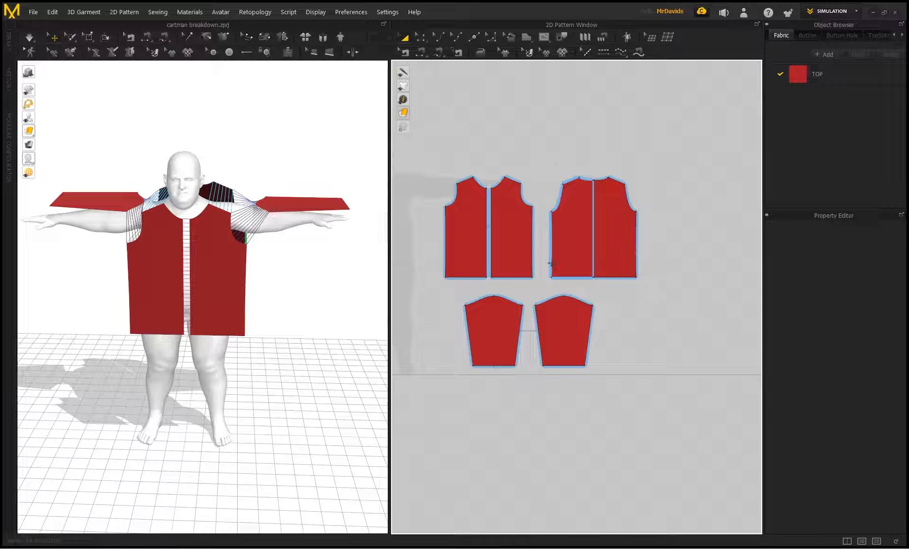
scroll(288, 240, "up", 2)
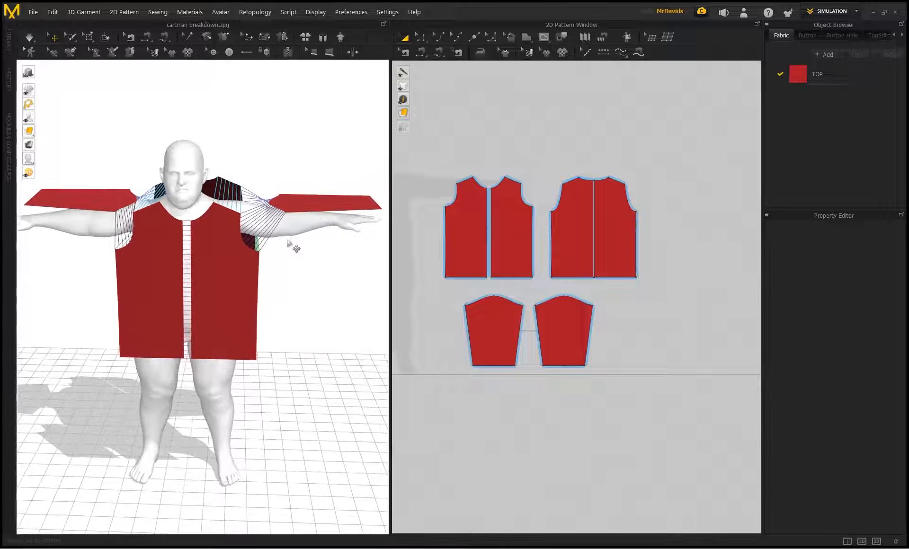
right_click_drag(218, 153, 202, 126)
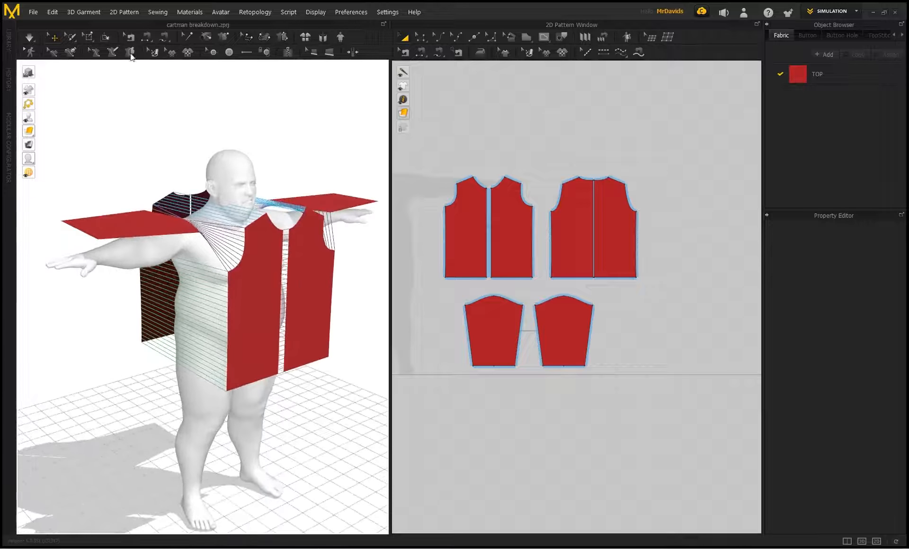
Simulate the red top so it drapes onto the T-posed avatar, and tug the sleeves and hem into place
right_click_drag(264, 179, 227, 166)
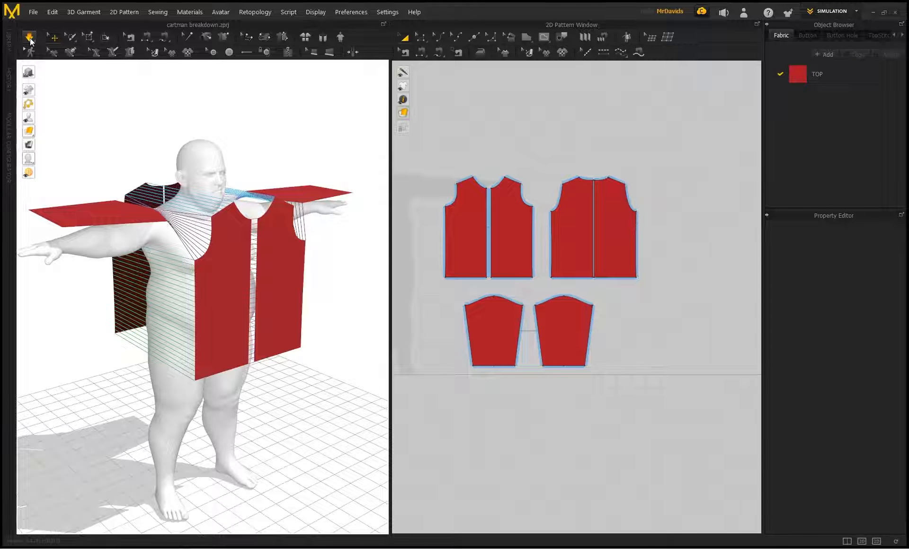
key("space")
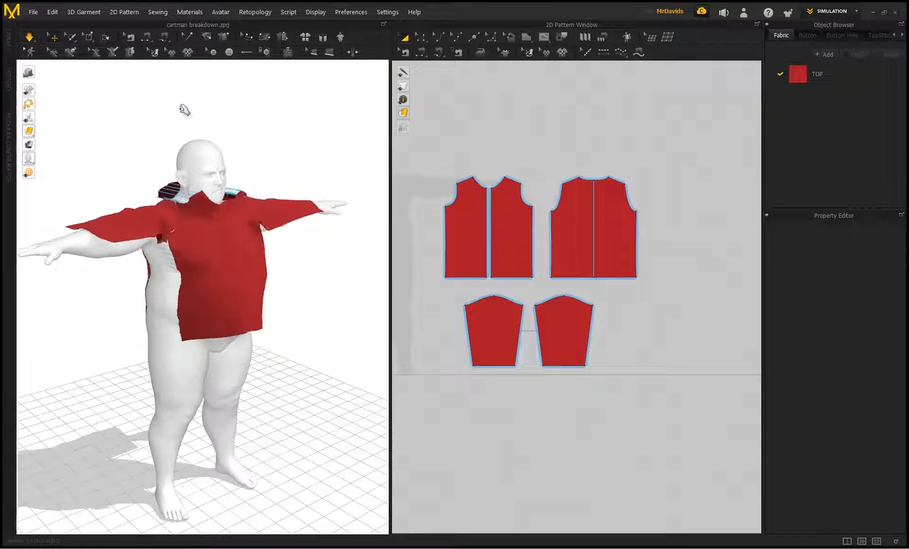
right_click_drag(193, 154, 100, 153)
middle_click_drag(136, 216, 150, 206)
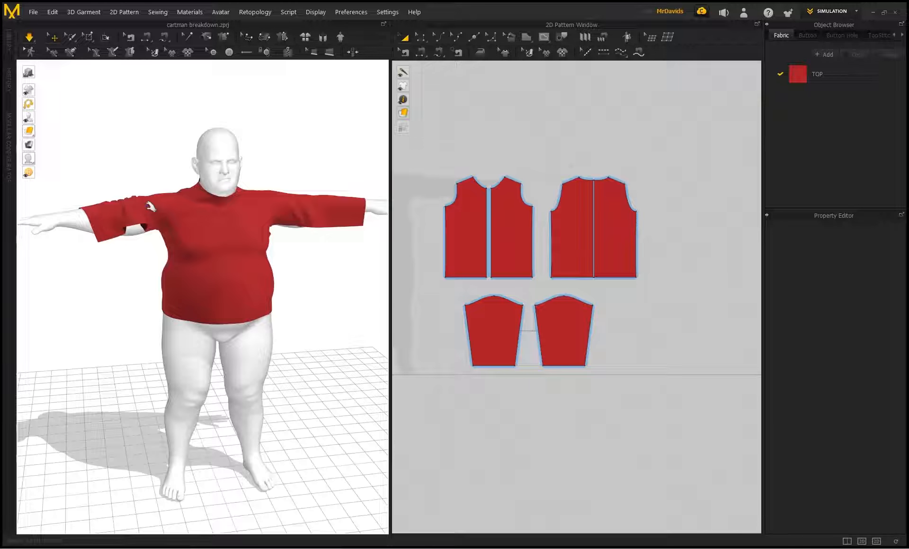
left_click(108, 226)
left_click(342, 215)
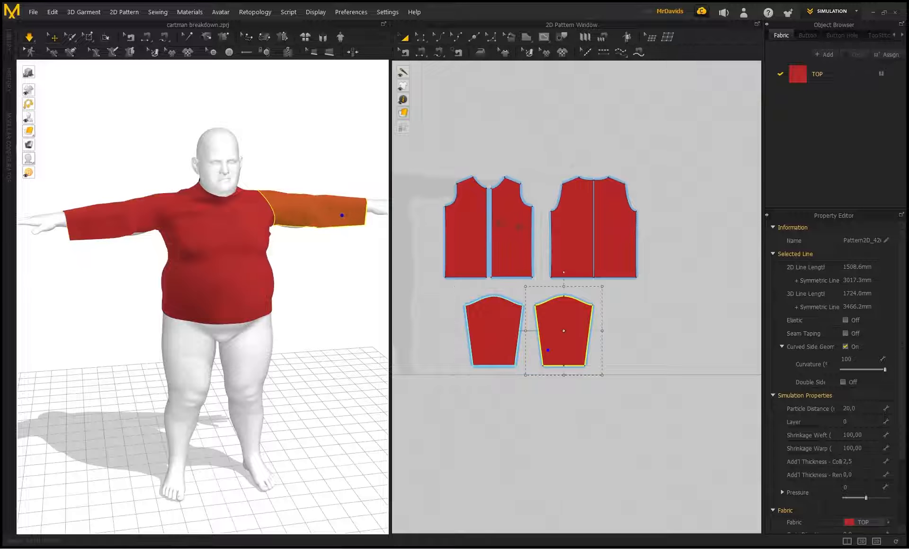
right_click_drag(217, 204, 107, 186)
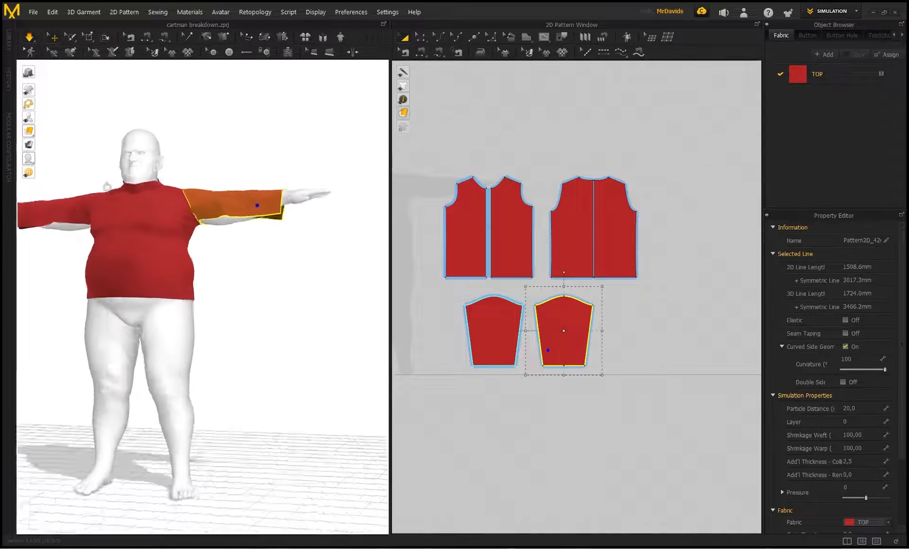
scroll(134, 308, "up", 5)
left_click_drag(94, 333, 97, 521)
Sew the open underarm edges of the sleeve together with segment sewing, and resume the simulation
right_click_drag(287, 288, 298, 272)
left_click(297, 270)
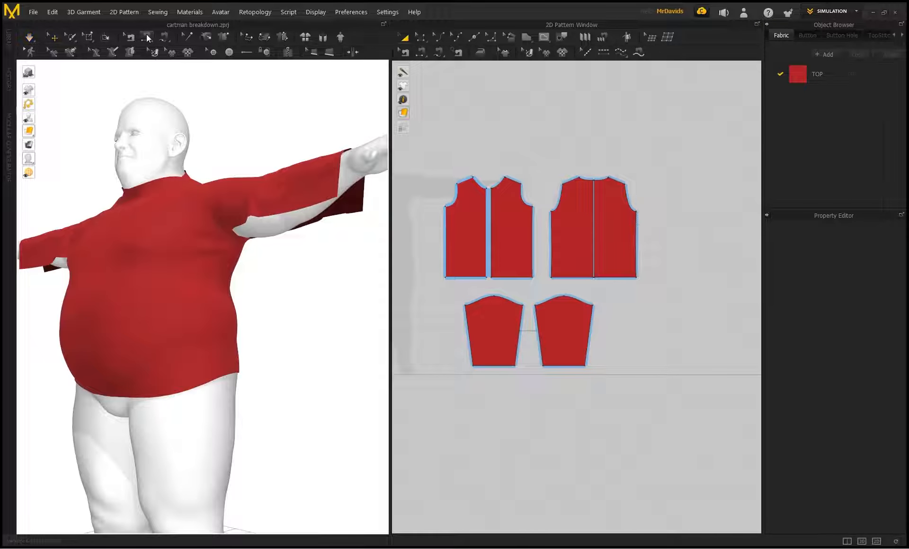
left_click(146, 37)
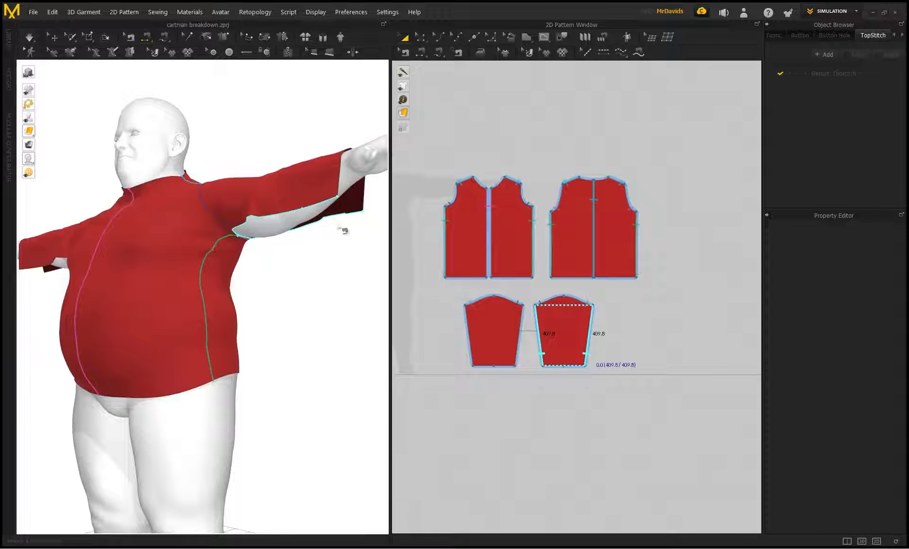
left_click(303, 207)
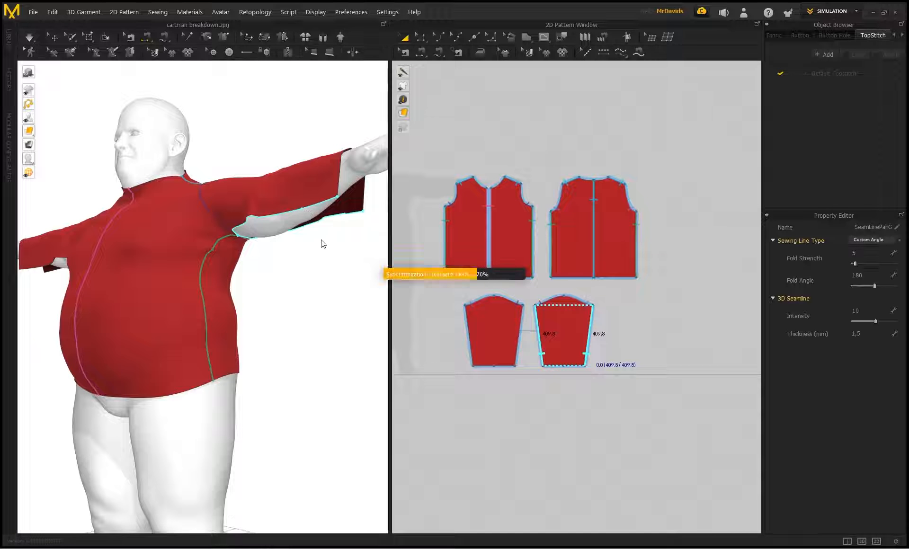
right_click_drag(162, 194, 232, 221)
key("space")
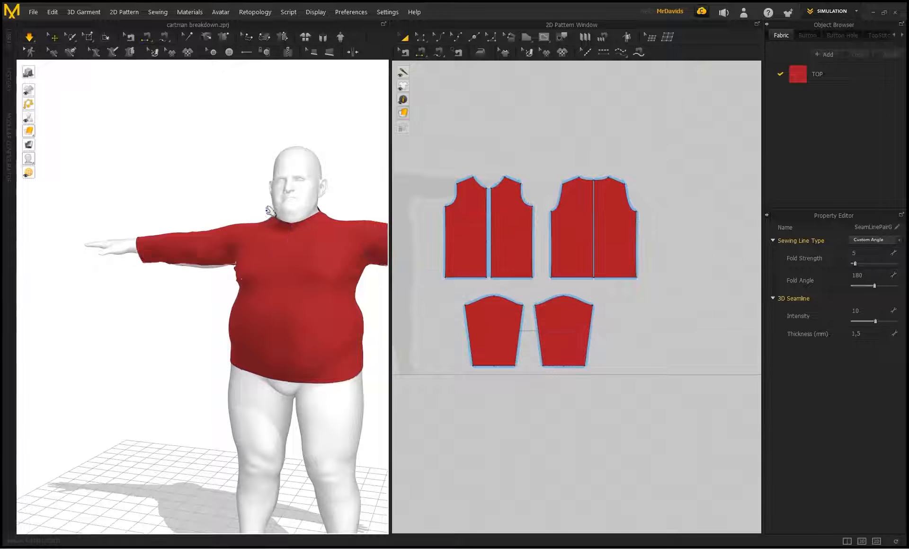
Pull the front pieces of the simulated top down over the avatar's belly
mouse_move(215, 188)
right_mouse_down()
mouse_move(150, 181)
mouse_move(218, 198)
right_mouse_up()
left_click_drag(248, 287, 244, 430)
left_click_drag(209, 275, 208, 371)
left_click_drag(261, 246, 227, 369)
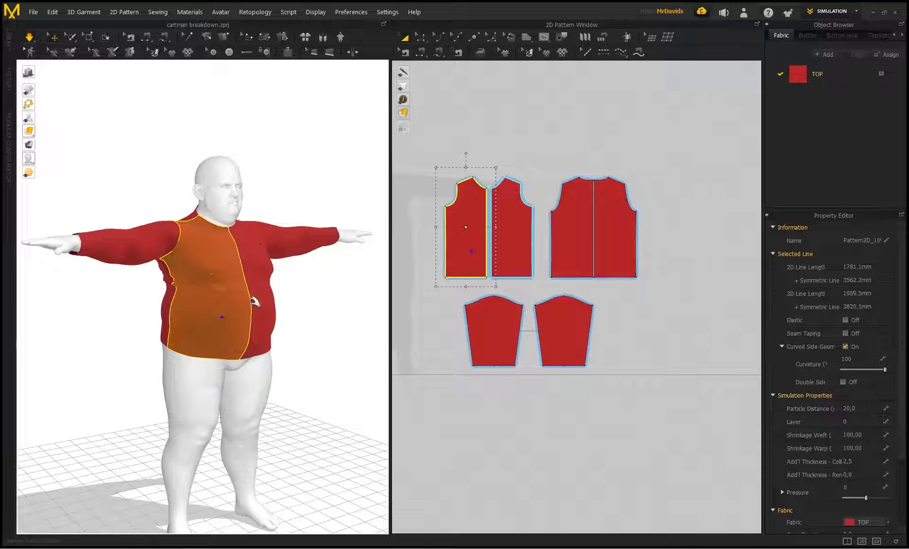
left_click_drag(268, 301, 271, 346)
Pull the side and back of the simulated top down toward the hips
right_click_drag(151, 316, 264, 304)
left_click_drag(207, 291, 228, 373)
left_click_drag(222, 338, 223, 459)
left_click_drag(171, 334, 158, 440)
left_click_drag(236, 352, 263, 424)
left_click(304, 363)
Even out the front hem of the top by tugging it down, and stop the simulation
right_click_drag(304, 364, 188, 321)
left_click_drag(189, 344, 199, 404)
left_click(303, 322)
right_click_drag(303, 322, 295, 331)
left_click_drag(271, 342, 326, 368)
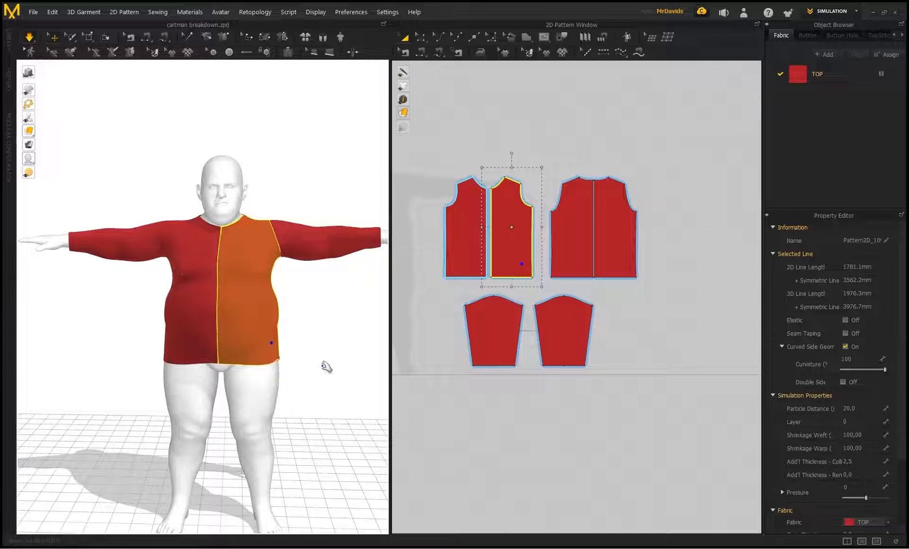
right_click_drag(361, 226, 317, 261)
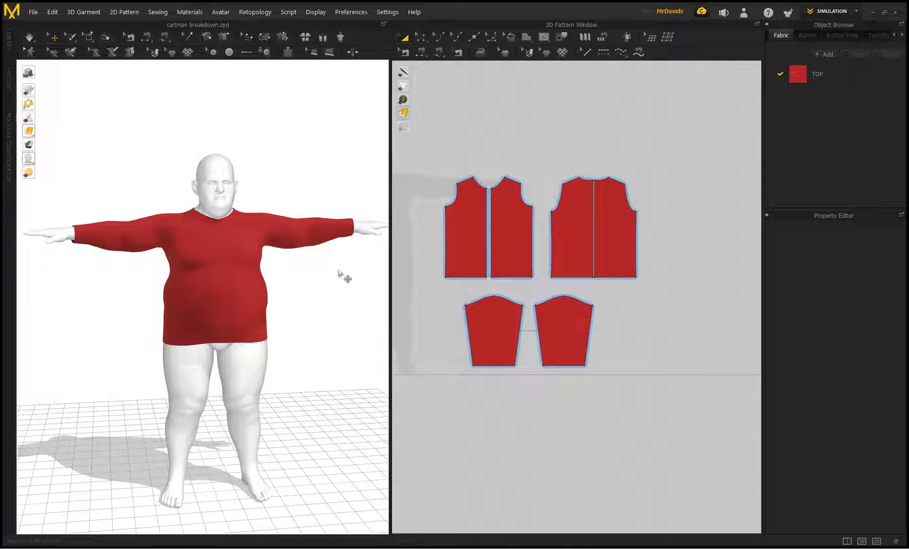
mouse_move(149, 161)
right_mouse_down()
mouse_move(166, 171)
mouse_move(138, 149)
right_mouse_up()
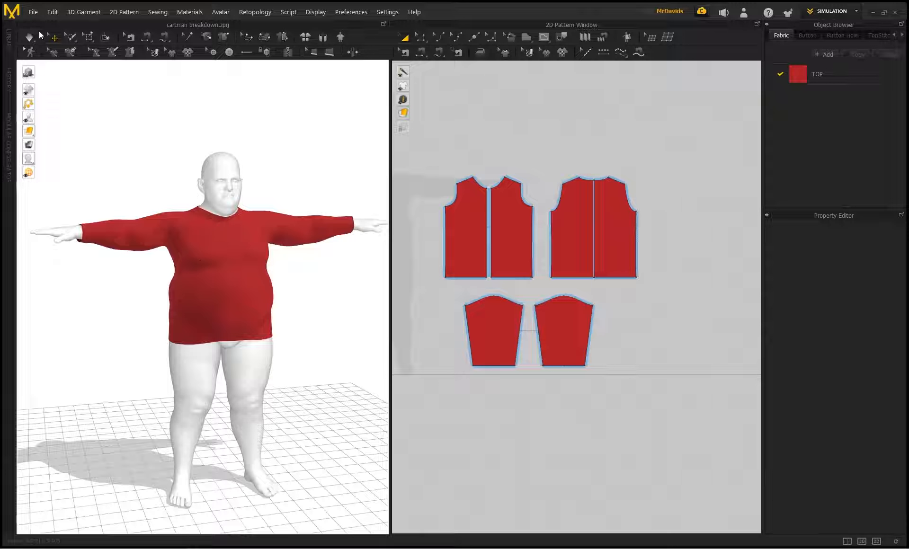
Import Cartman posed.obj as an auto-scaled morph target with 30 morphing frames
left_click(32, 12)
mouse_move(68, 90)
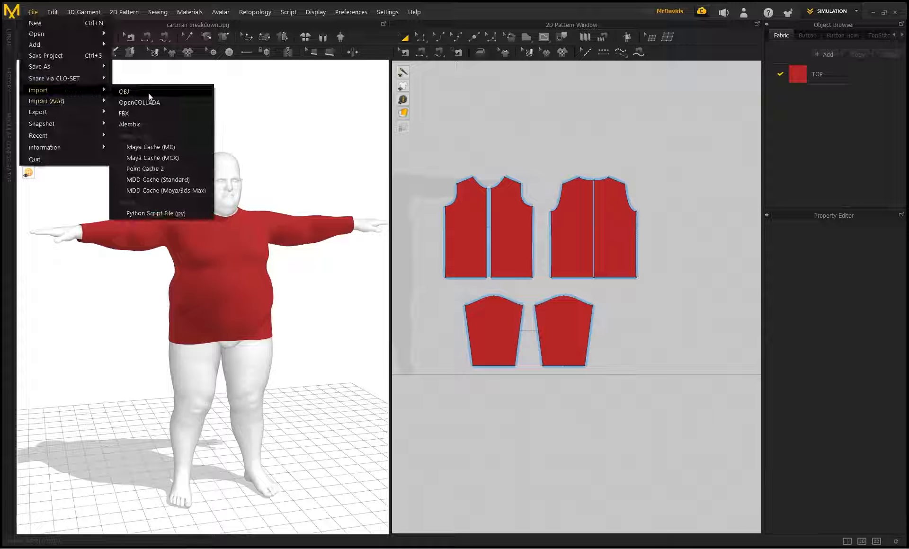
left_click(149, 93)
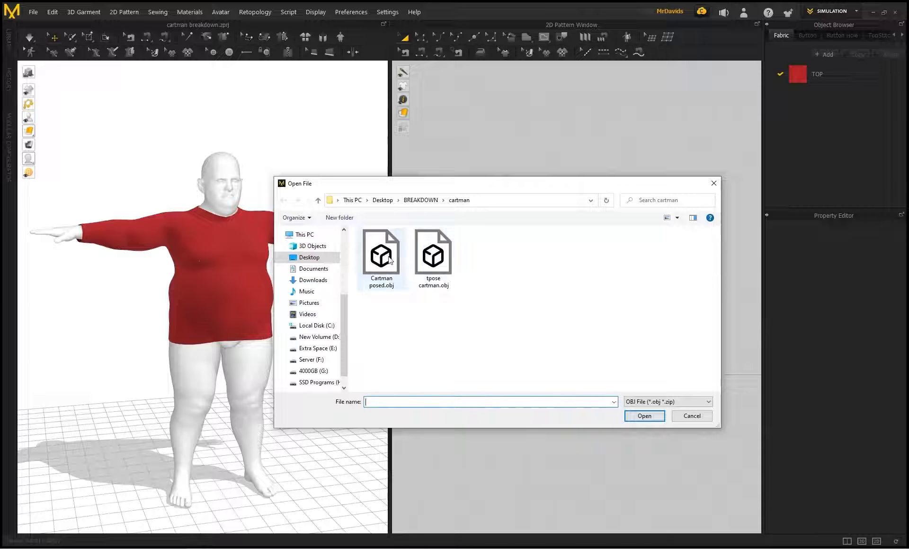
left_click(389, 260)
left_click(630, 417)
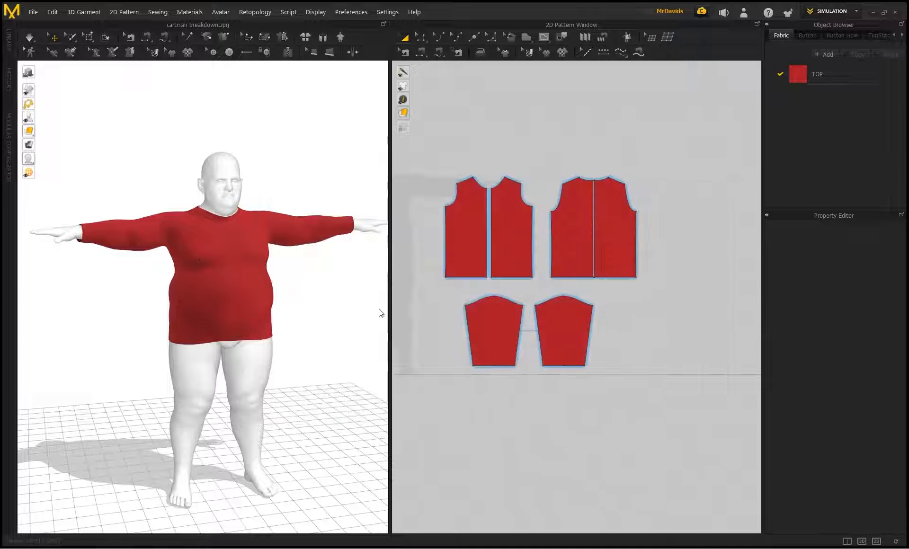
left_click_drag(436, 188, 423, 189)
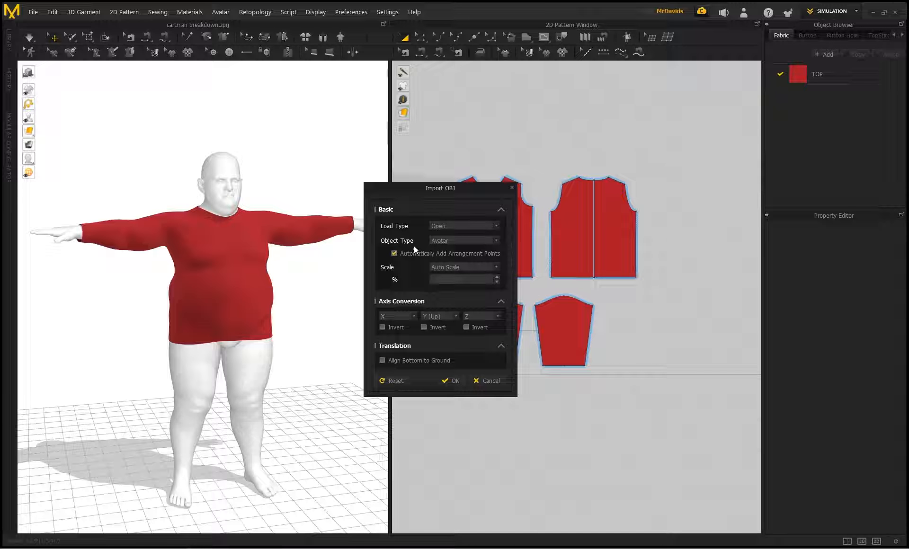
left_click(497, 241)
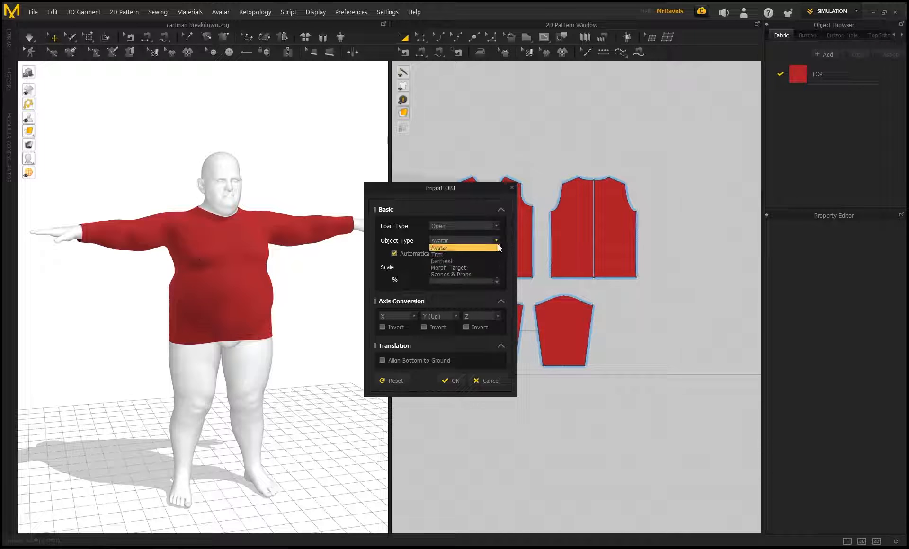
left_click(442, 268)
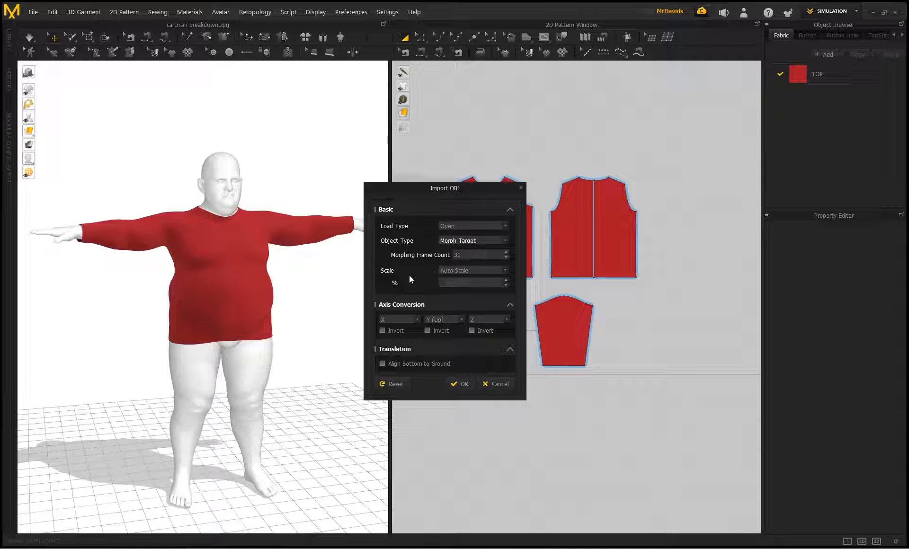
left_click(463, 386)
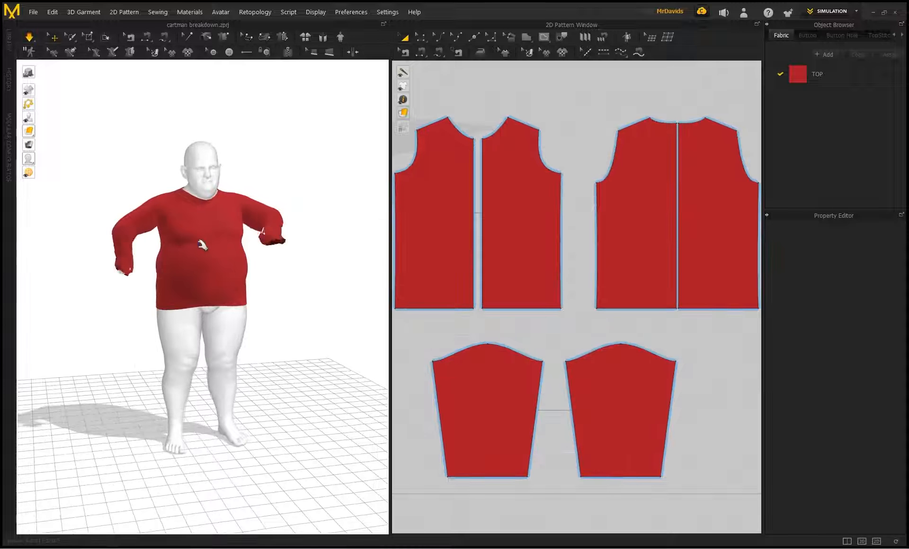
Simulate the top on the posed avatar, and tug the sleeve cuffs and the back hem into place
right_click_drag(201, 237, 203, 241)
scroll(203, 241, "up", 3)
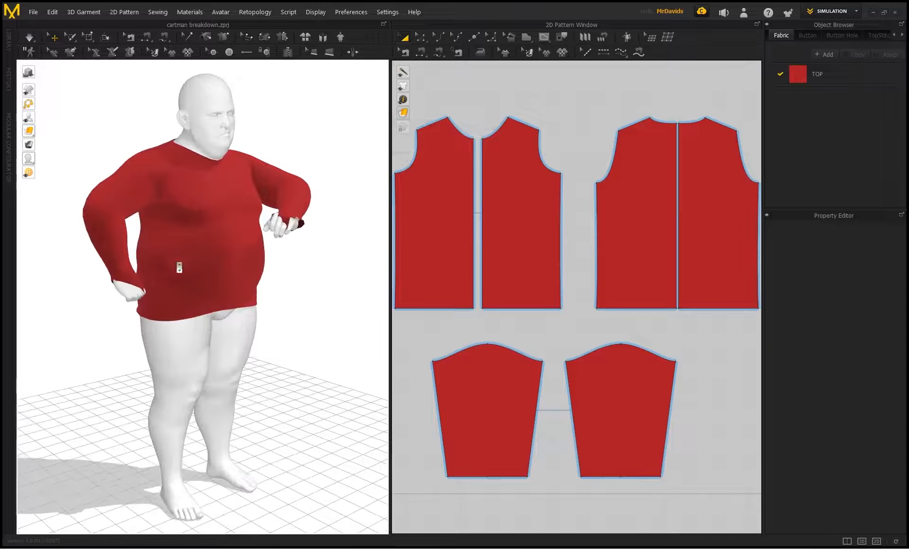
left_click(130, 257)
right_click_drag(313, 229, 203, 371)
left_click(286, 237)
left_click(311, 246)
left_click(190, 363)
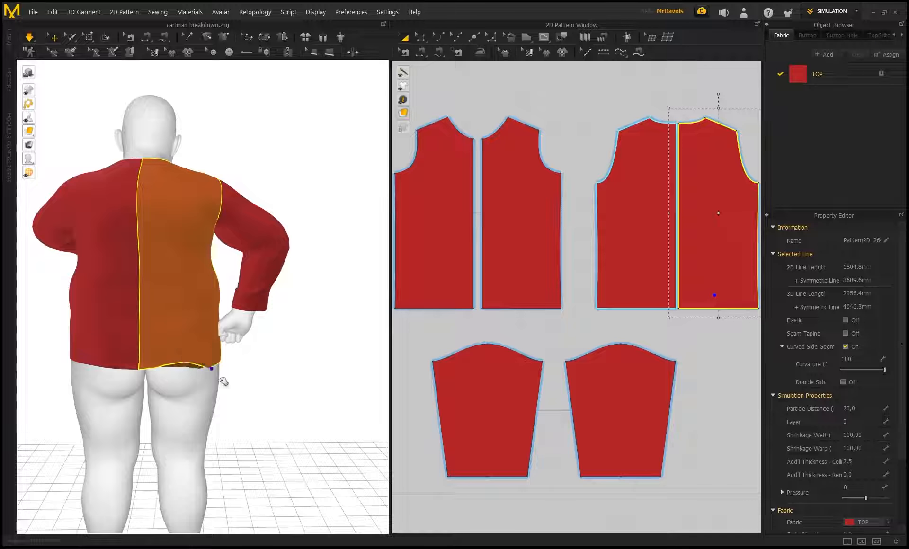
left_click(269, 402)
Adjust the sleeve on the raised, bent arm while the top is simulating
right_click_drag(270, 402, 283, 269)
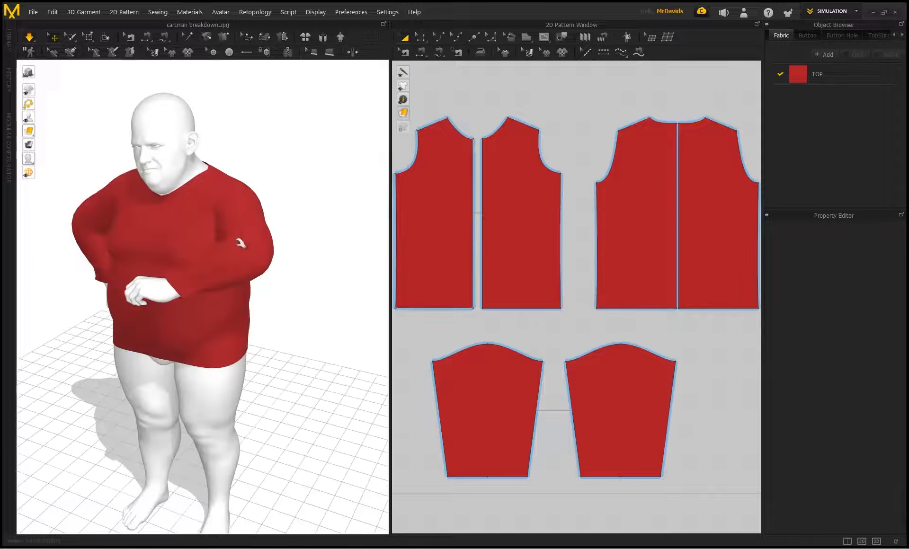
right_click_drag(239, 243, 280, 293)
left_click(295, 304)
mouse_move(307, 256)
right_mouse_down()
mouse_move(306, 132)
mouse_move(308, 257)
mouse_move(265, 249)
mouse_move(293, 263)
right_mouse_up()
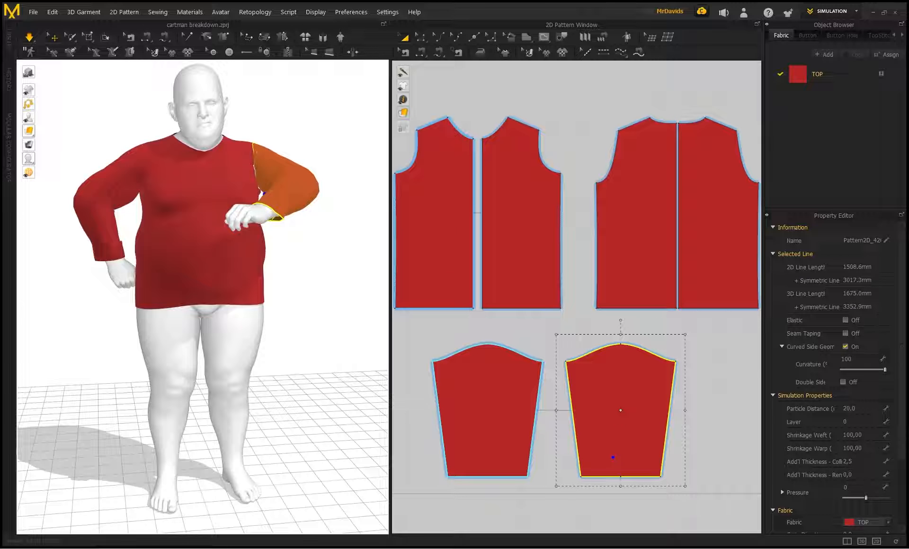
left_click(440, 228)
left_click(519, 229, "shift")
left_click(636, 228, "shift")
left_click(710, 223, "shift")
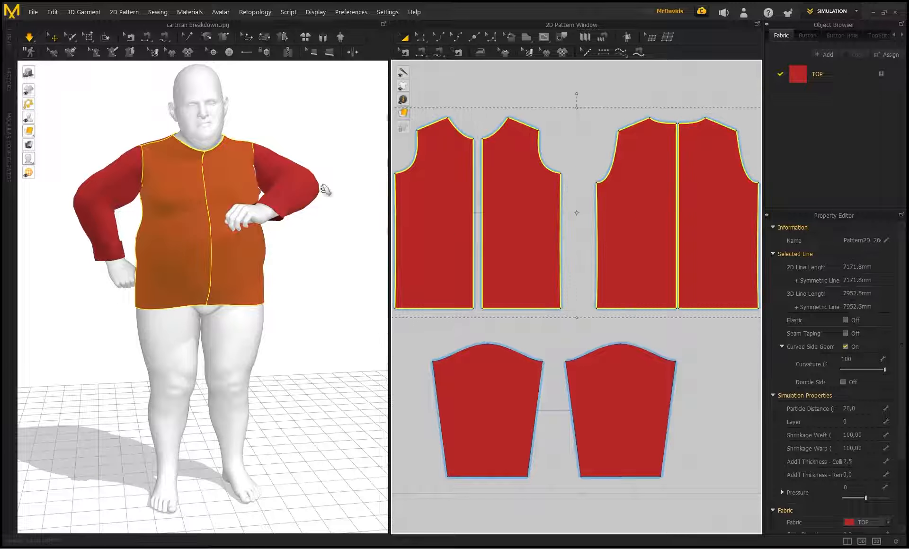
right_click_drag(201, 217, 199, 207)
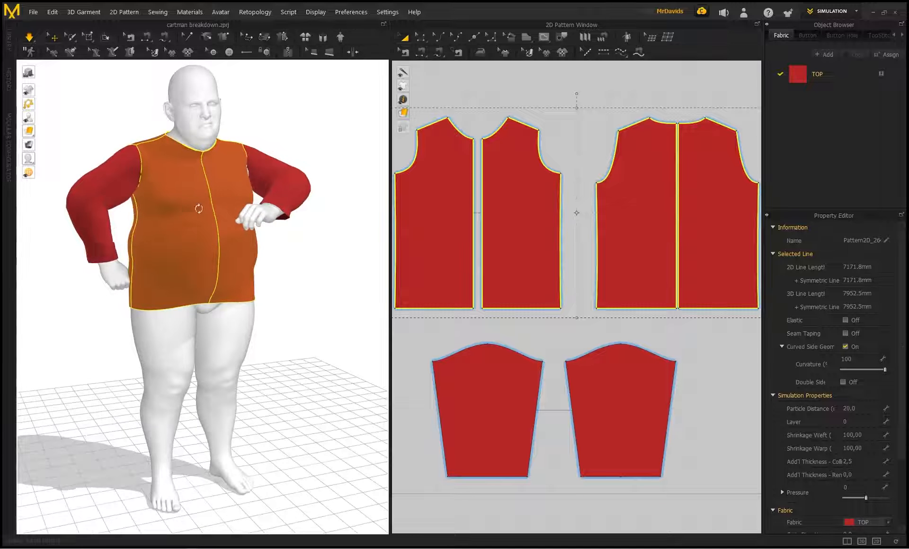
left_click(304, 263)
Set Shrinkage Weft to 130 for the top's two front and two back pieces
scroll(476, 274, "down", 3)
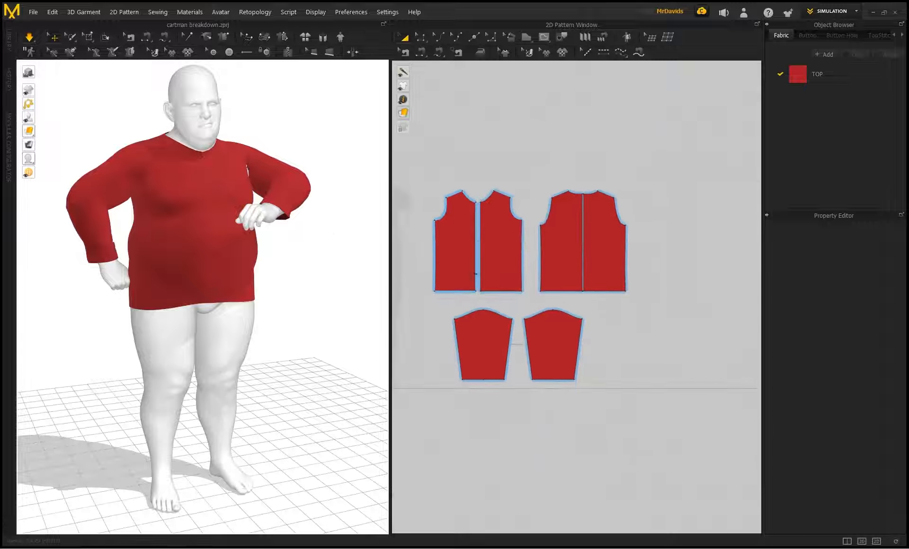
left_click(455, 256)
left_click(497, 255, "shift")
left_click(569, 253, "shift")
left_click(612, 252, "shift")
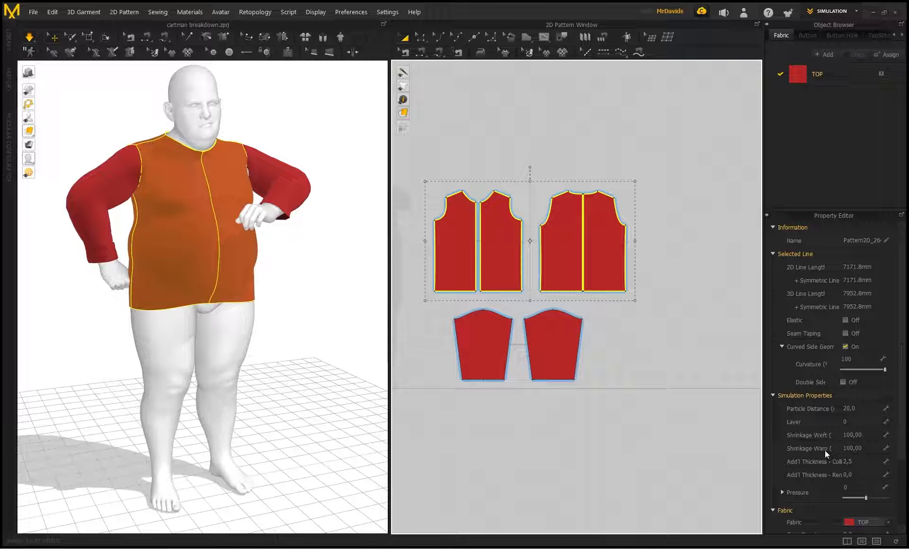
left_click(857, 435)
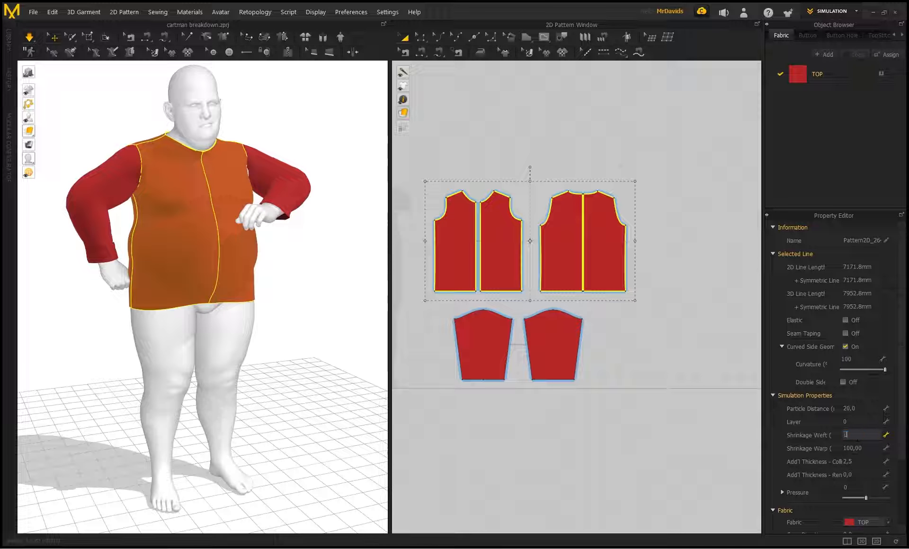
key("Return")
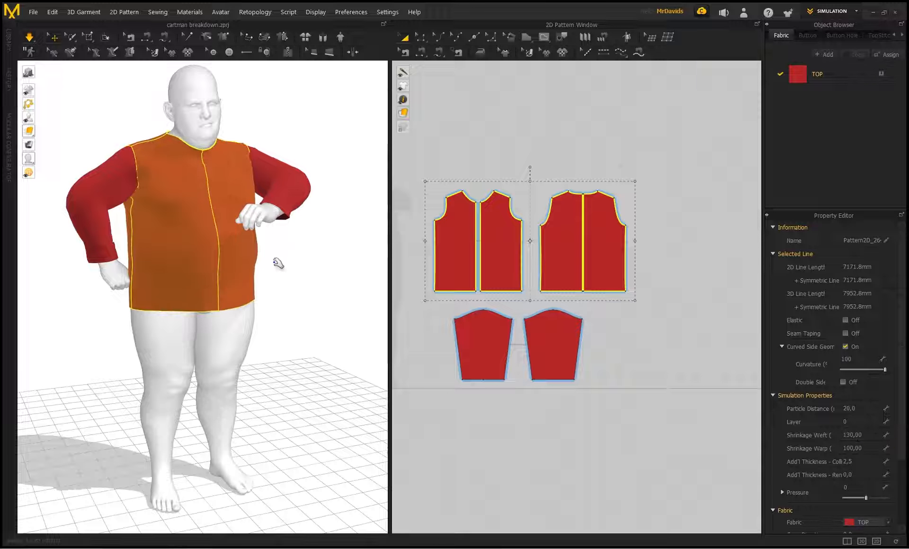
Tug the widened back and side of the top around the avatar, and simulate it until it resettles
right_click_drag(277, 259, 116, 204)
left_click(227, 266)
right_click_drag(263, 245, 233, 272)
left_click(142, 254)
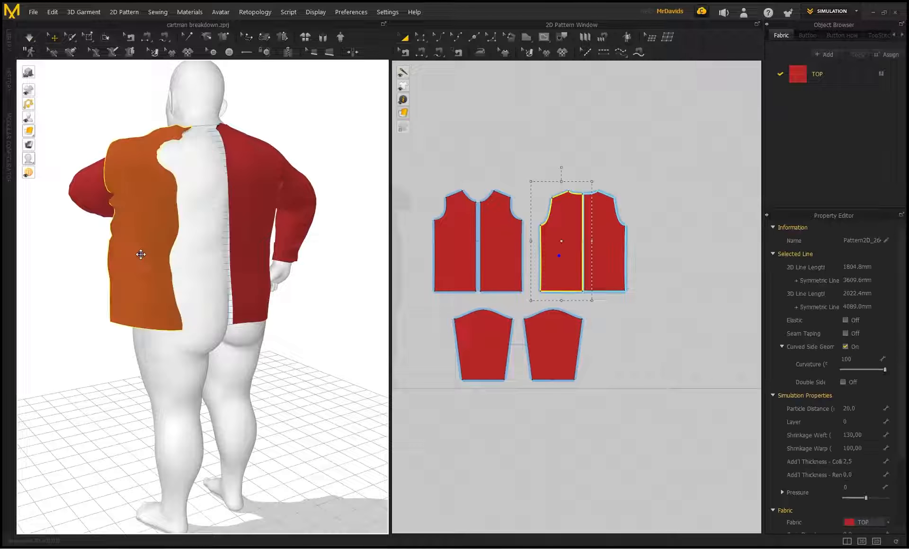
left_click(304, 307)
right_click_drag(304, 306, 271, 266)
left_click(119, 251)
left_click(255, 326)
Reselect the top's four body pieces, and examine the looser fit on the posed avatar from several angles
left_click(453, 246)
left_click(501, 247, "shift")
left_click(562, 248, "shift")
left_click(601, 249, "shift")
left_click(356, 284)
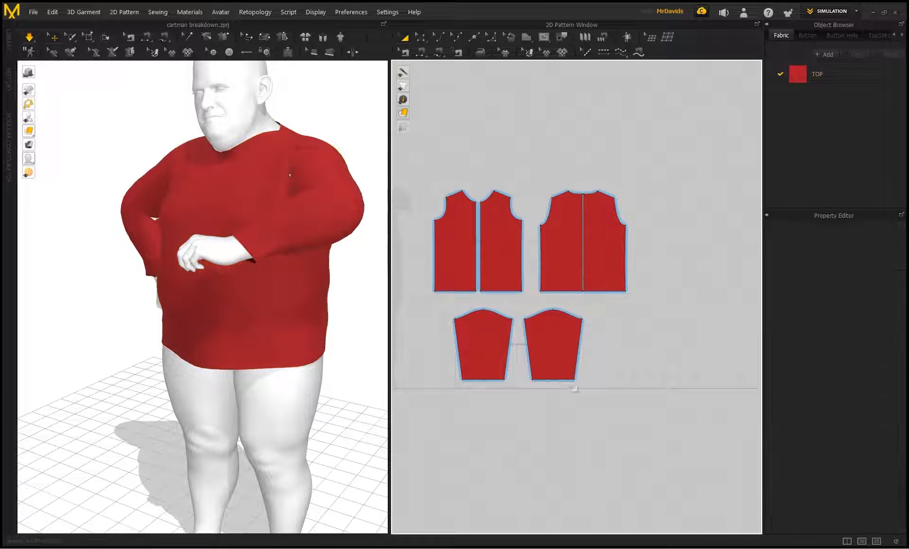
right_click_drag(246, 296, 300, 301)
middle_click_drag(300, 301, 283, 299)
scroll(269, 321, "down", 1)
right_click_drag(270, 322, 223, 182)
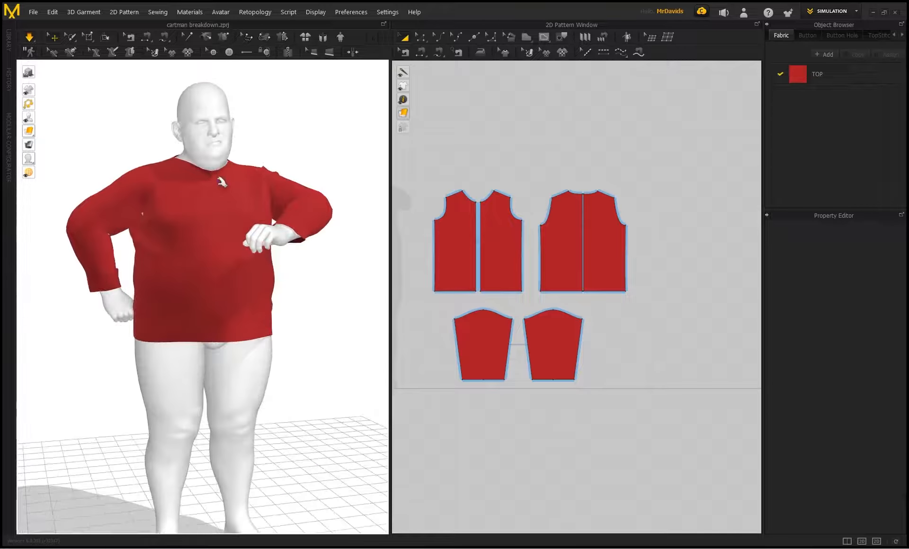
right_click_drag(232, 308, 180, 268)
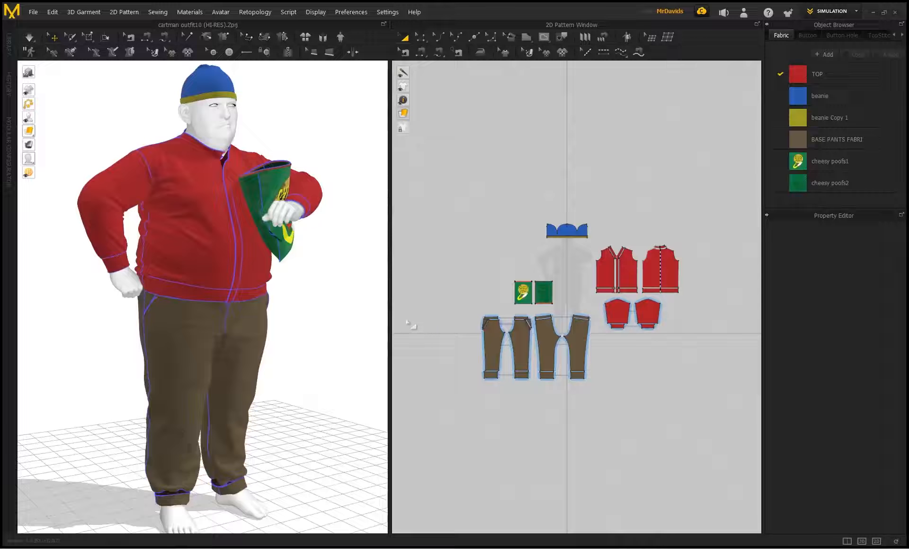
Select all garment patterns, and look up the Quadrangulate option among the 3D garment pattern commands
left_click(552, 331)
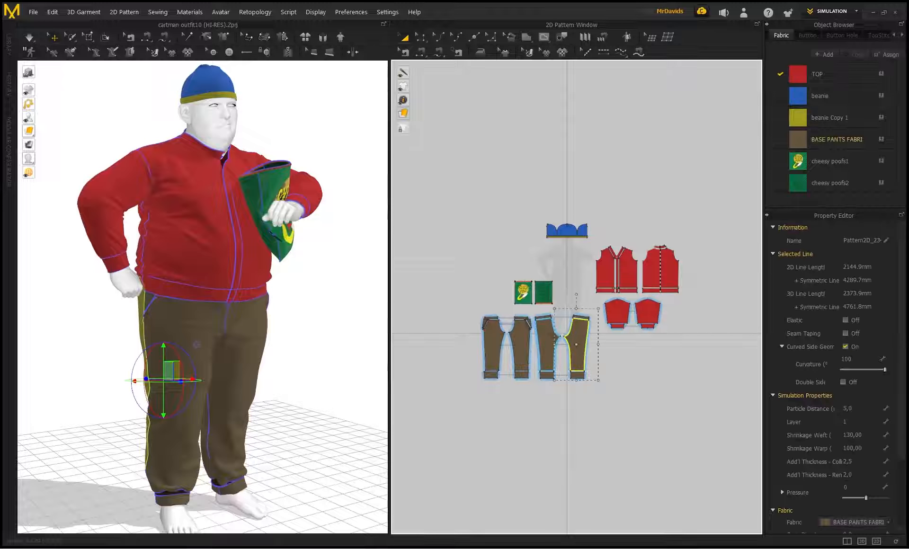
left_click(600, 345)
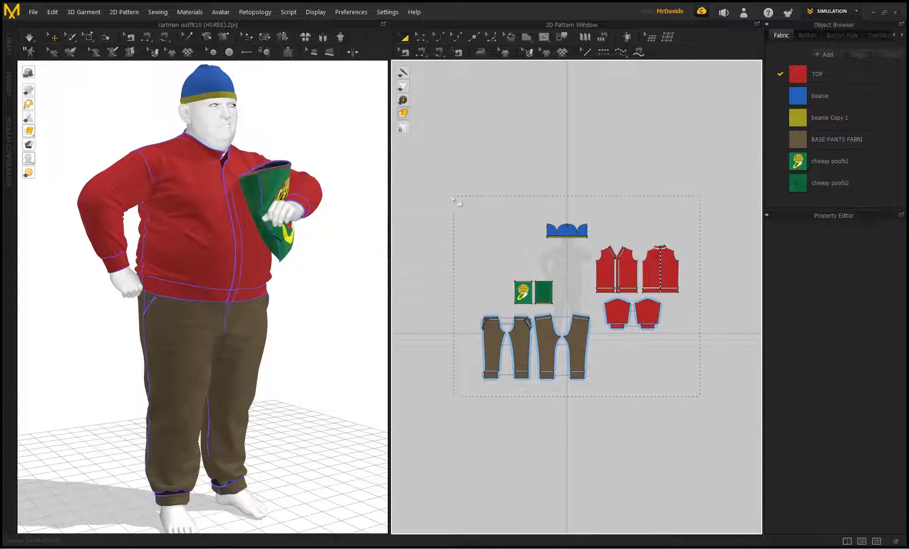
left_click_drag(454, 200, 484, 205)
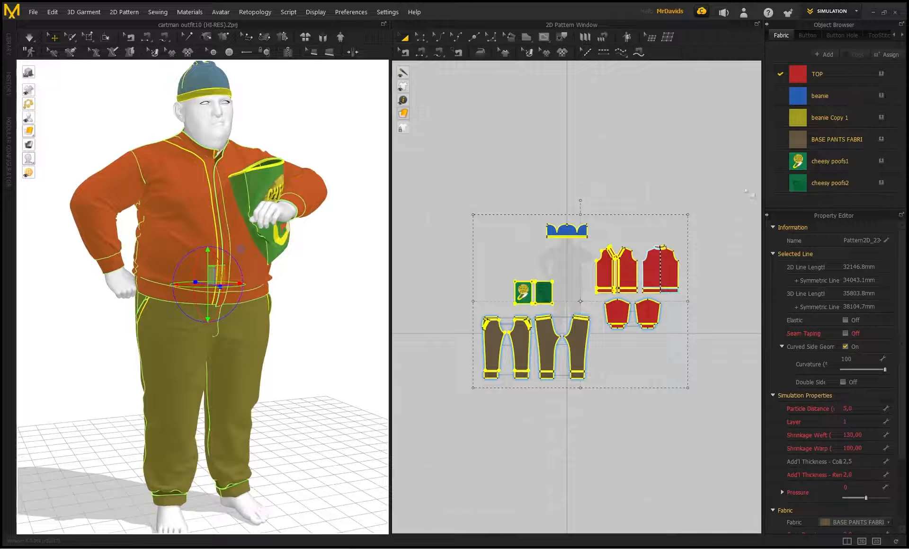
left_click(51, 11)
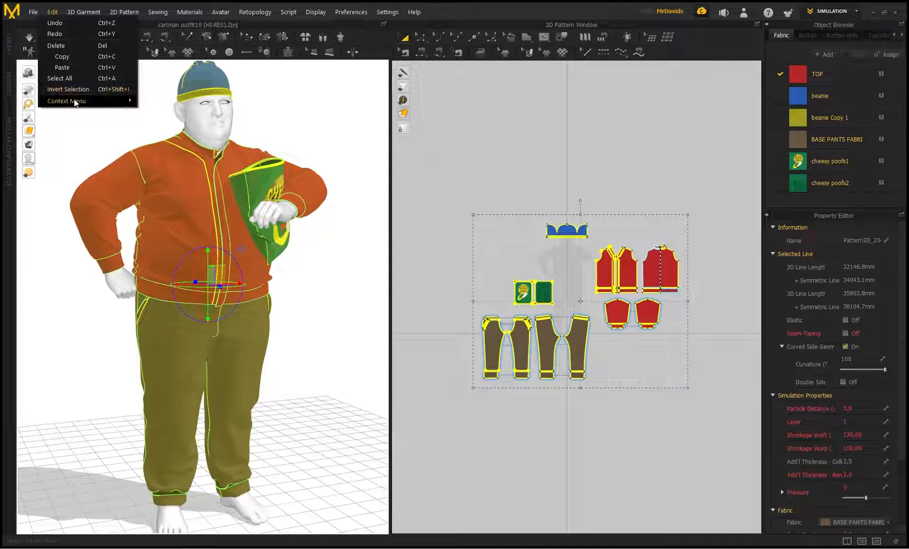
mouse_move(132, 102)
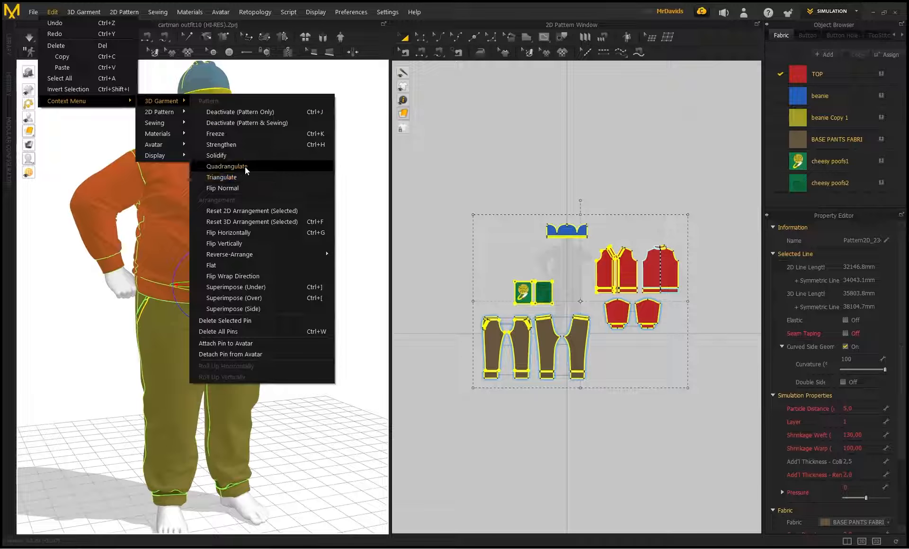
left_click(345, 426)
Try resetting the garment UVs to the 2D arrangement and fitting them all to 0-1 in the UV Editor
left_click(854, 11)
left_click(833, 73)
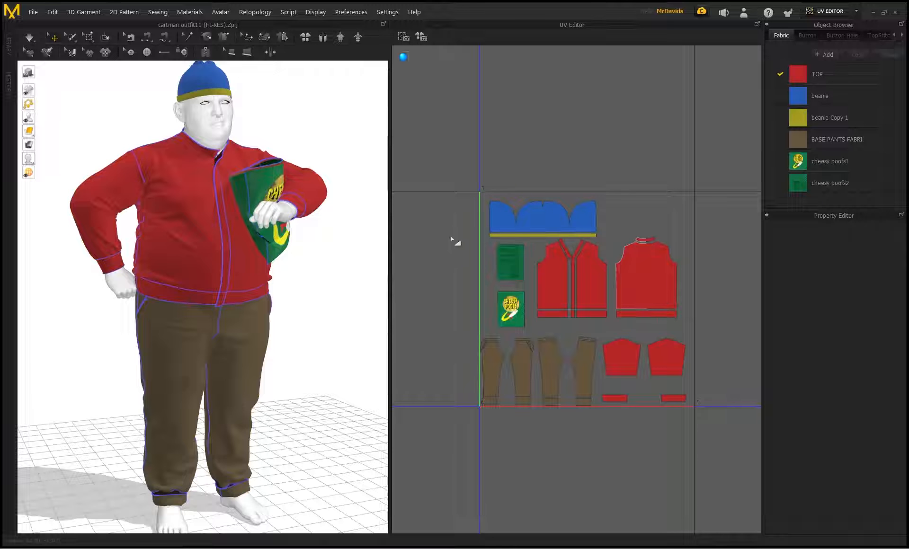
scroll(504, 264, "up", 3)
scroll(504, 263, "down", 5)
right_click(438, 186)
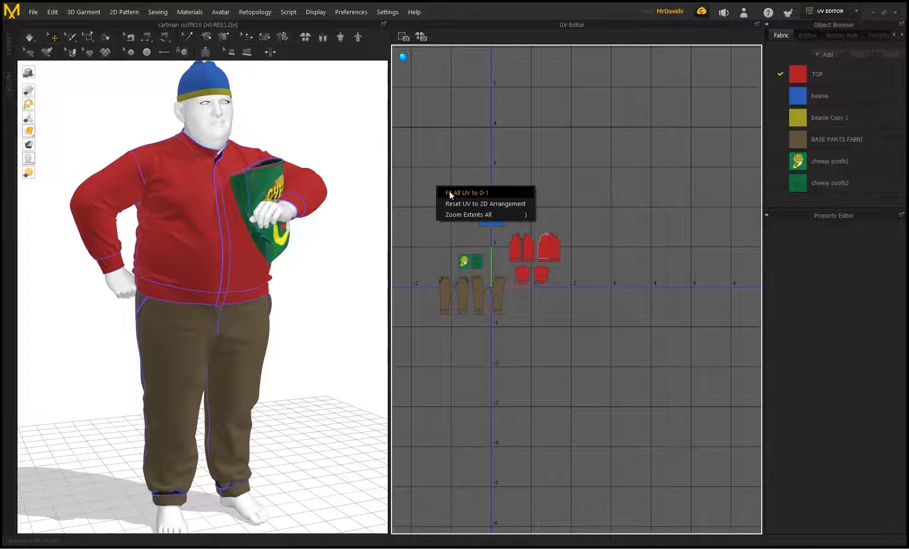
left_click(450, 193)
left_click(442, 288)
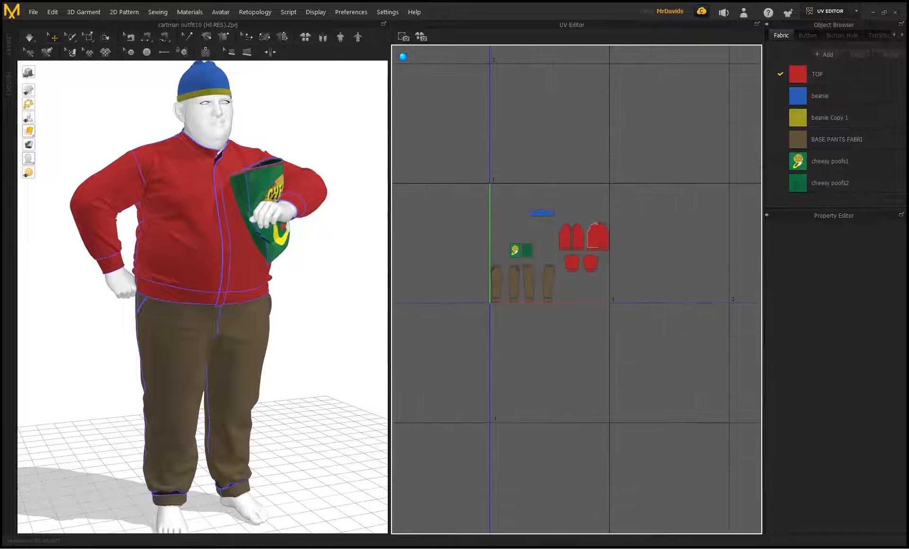
scroll(528, 179, "up", 5)
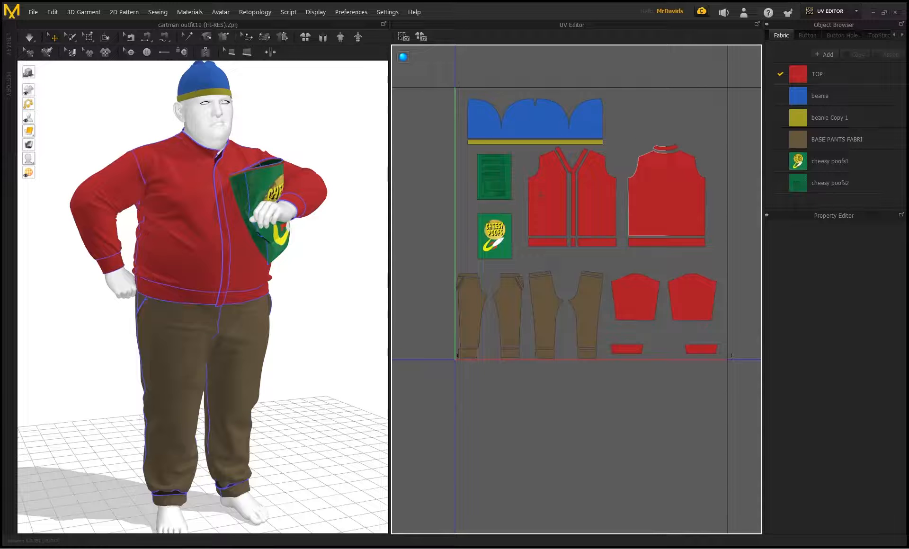
middle_click_drag(541, 194, 541, 221)
scroll(550, 235, "down", 4)
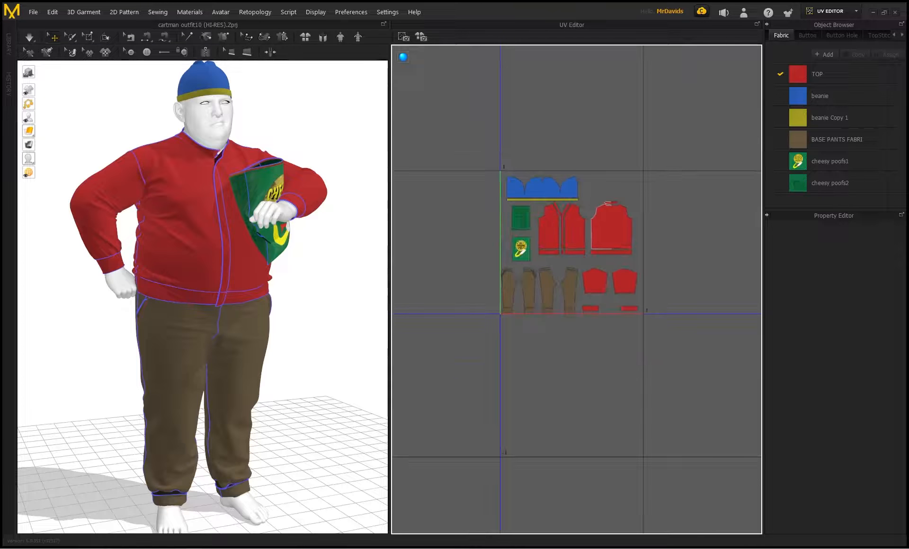
Return to Simulation mode, and start an OBJ export of the selected top patterns under the file name top
left_click(855, 11)
left_click(827, 27)
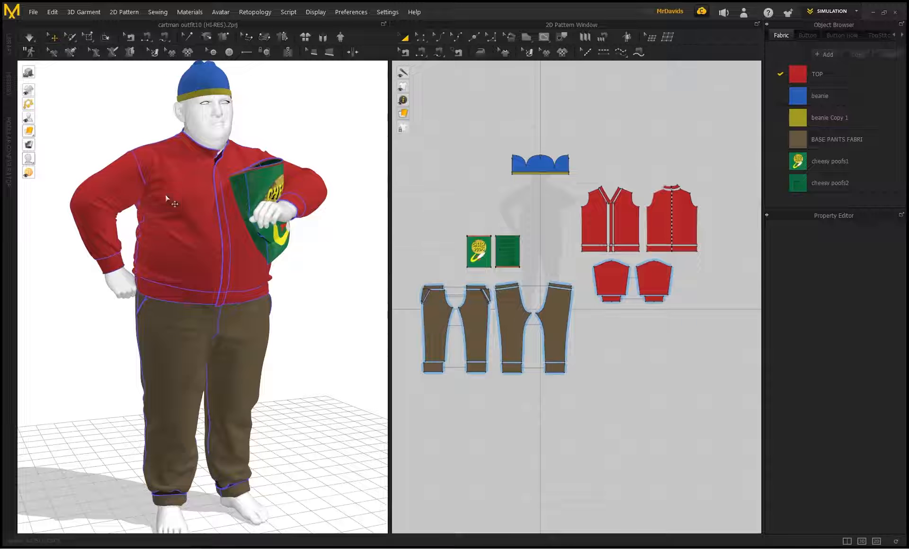
left_click_drag(714, 317, 578, 178)
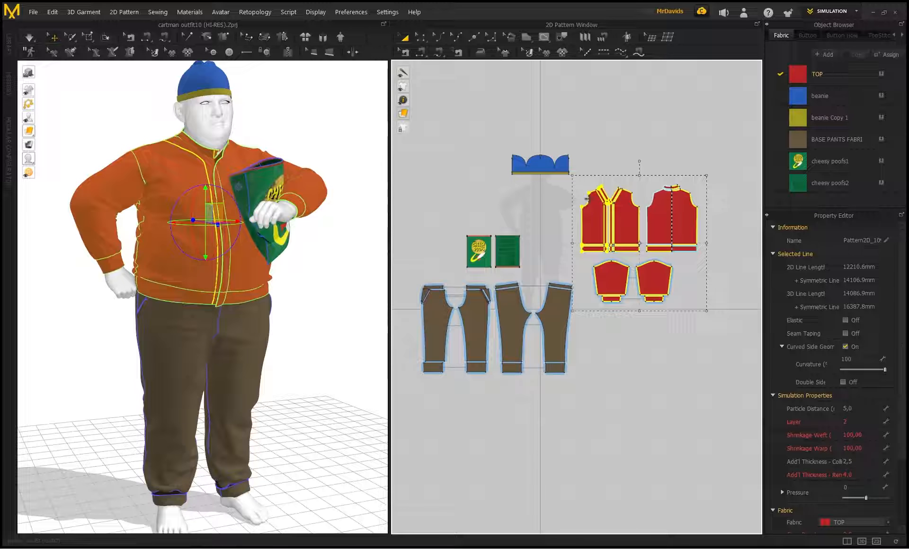
left_click(33, 12)
mouse_move(70, 112)
left_click(128, 124)
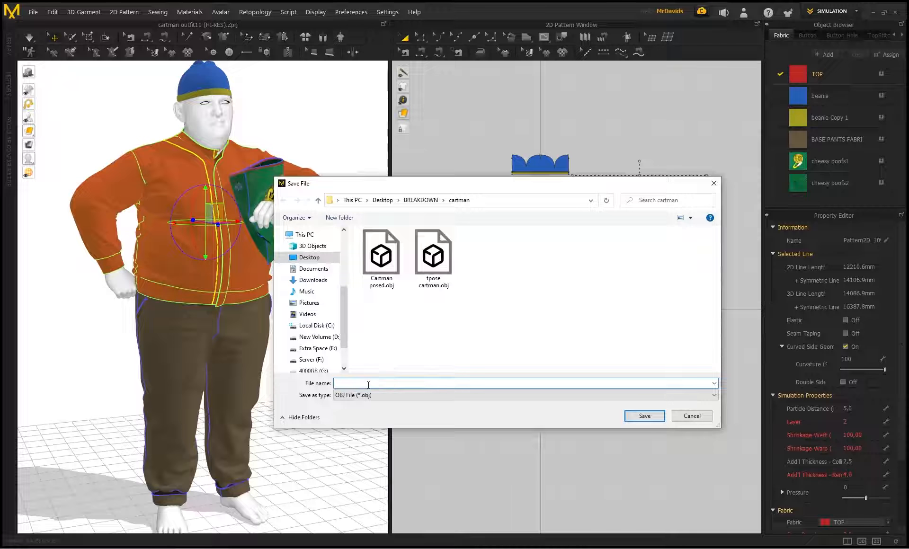
type("top")
left_click(644, 416)
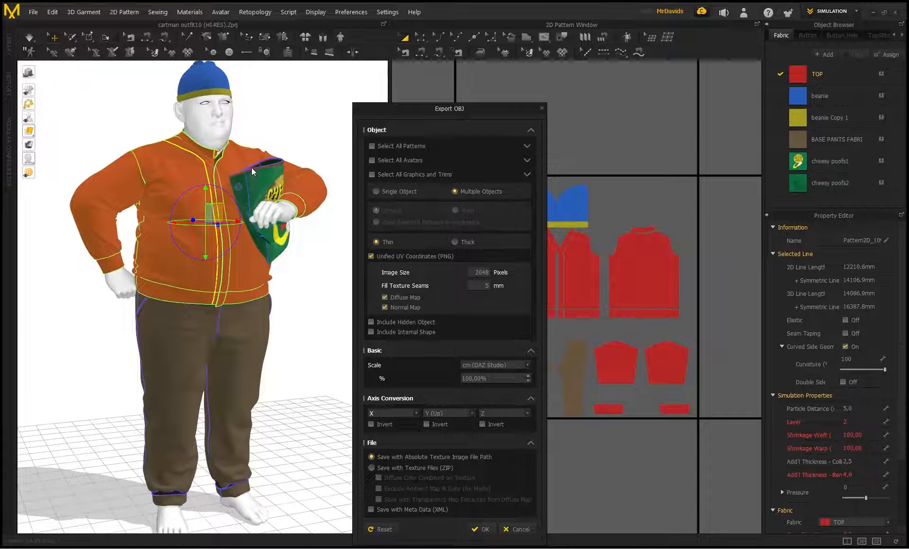
left_click_drag(436, 108, 447, 81)
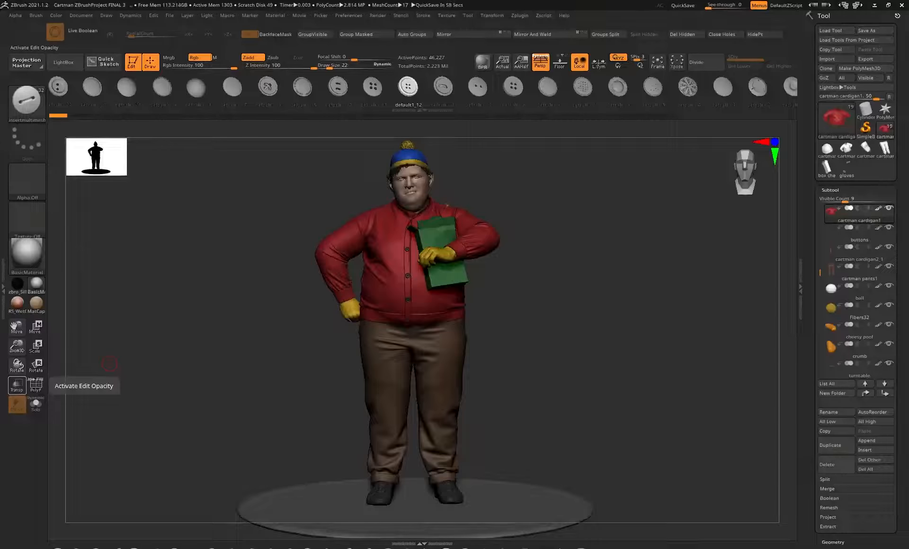
Switch to ZBrush, inspect the dressed character, and pick the DamStandard brush for the cardigan's torso
left_click_drag(561, 264, 596, 264)
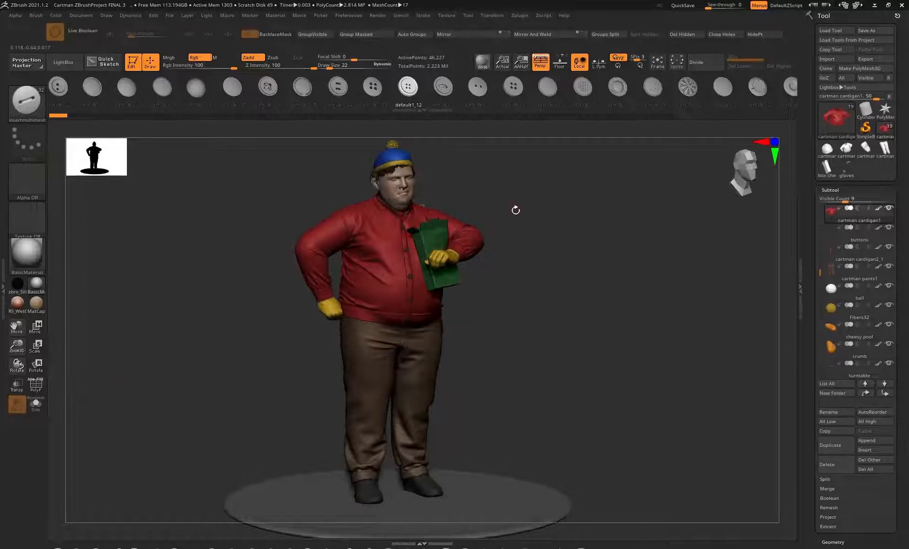
left_click_drag(507, 221, 508, 260)
left_click_drag(538, 295, 529, 356)
left_click_drag(609, 310, 589, 329, "alt")
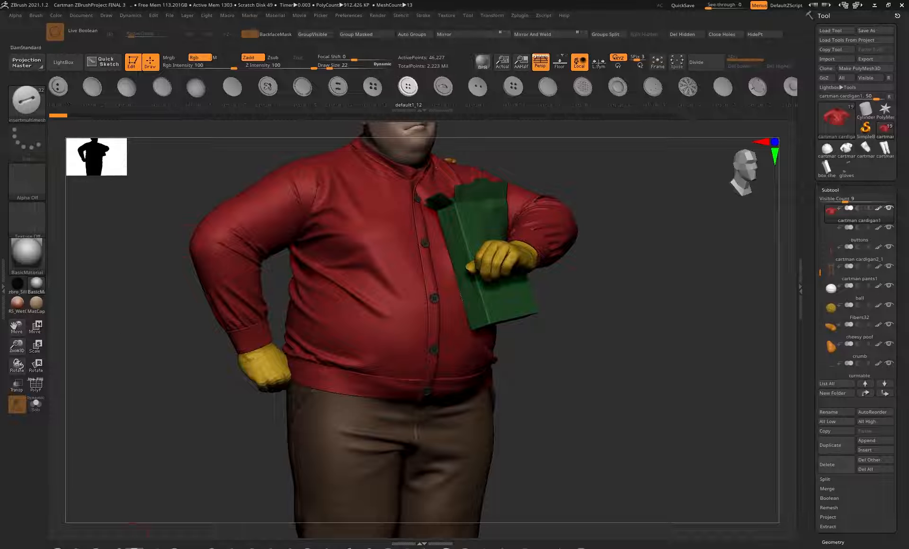
left_click(134, 547)
left_click_drag(142, 279, 142, 315, "alt")
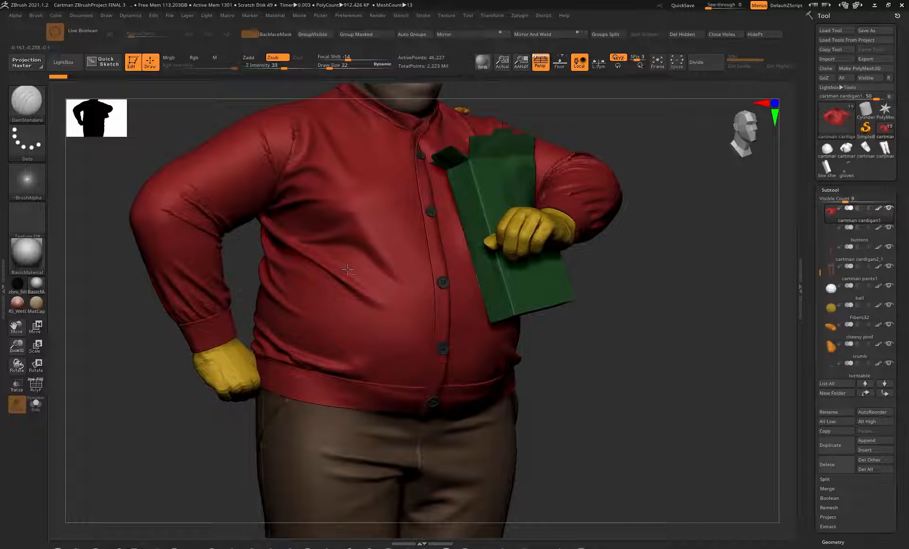
right_click_drag(376, 258, 341, 290, "alt")
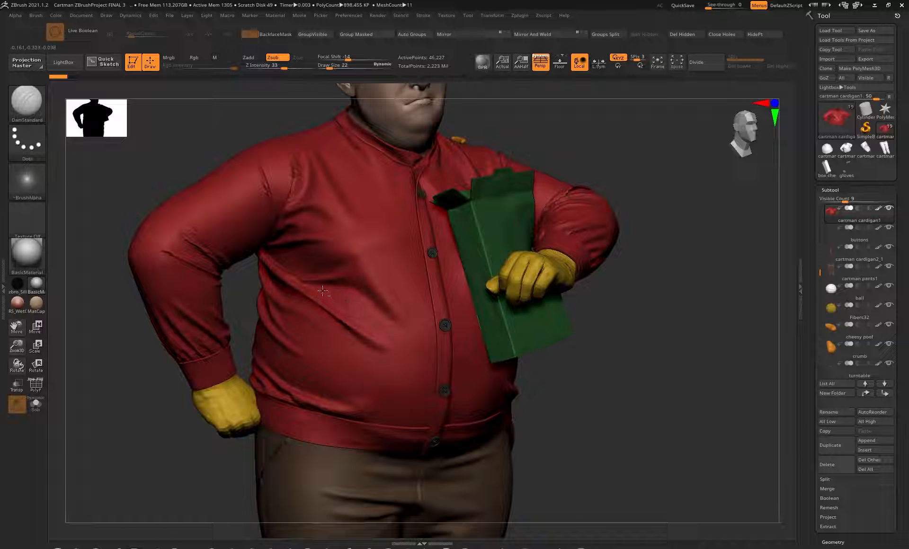
Try carving a crease down the front of the cardigan's belly, and undo it
left_click(412, 291)
left_click(421, 366)
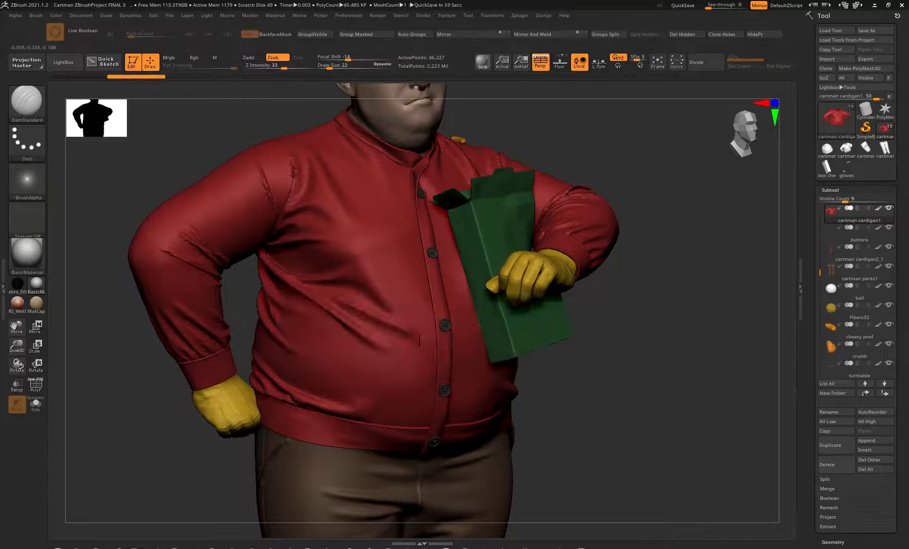
left_click_drag(387, 251, 396, 309)
key("ctrl+z")
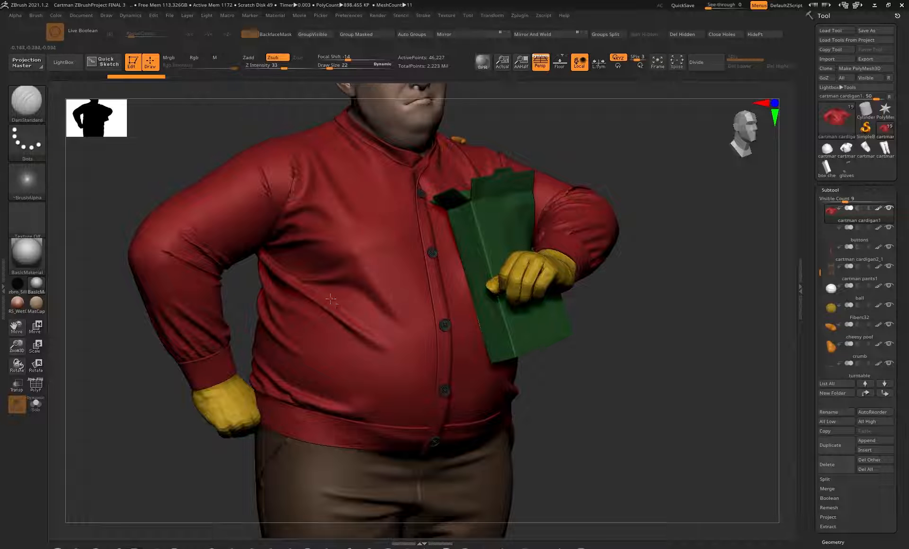
Carve a diagonal fold across the cardigan's belly toward the button placket, and soften it
left_click_drag(318, 293, 408, 330)
right_click_drag(350, 318, 366, 317)
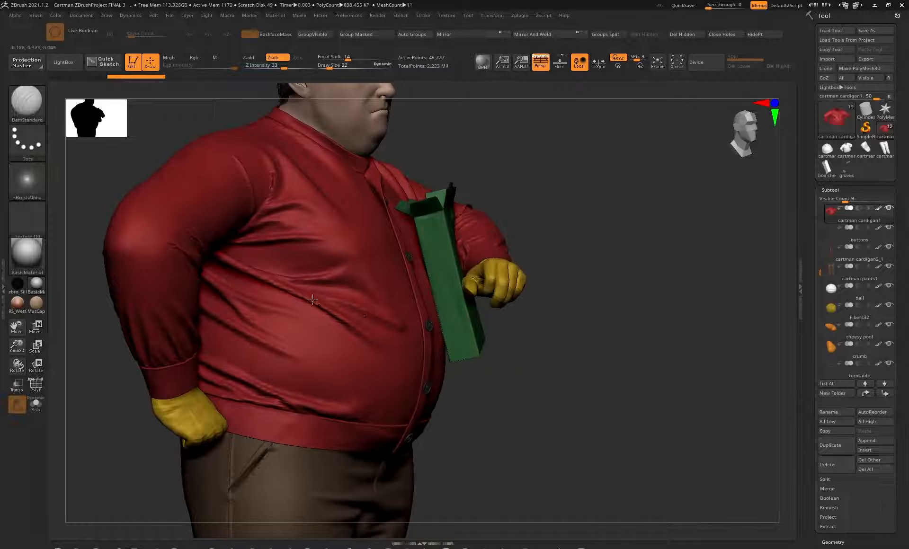
left_click_drag(337, 301, 397, 326, "shift")
right_click_drag(388, 317, 316, 292)
Deepen the diagonal folds running from below the armpit across the cardigan's side, and smooth their ends
mouse_move(308, 294)
left_mouse_down()
mouse_move(375, 312)
mouse_move(338, 296)
left_mouse_up()
left_click_drag(265, 283, 362, 352)
mouse_move(292, 303)
left_mouse_down()
mouse_move(376, 359)
mouse_move(274, 289)
mouse_move(350, 317)
left_mouse_up()
mouse_move(350, 317)
right_mouse_down()
mouse_move(338, 291)
mouse_move(380, 349)
mouse_move(353, 321)
right_mouse_up()
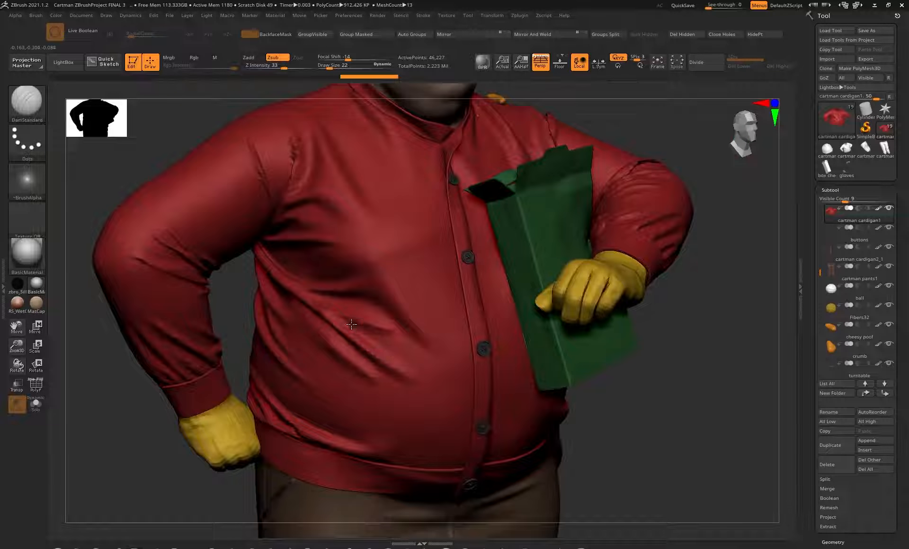
key("shift")
mouse_move(363, 369)
left_mouse_down("shift")
mouse_move(387, 370)
mouse_move(376, 321)
mouse_move(367, 332)
left_mouse_up("shift")
right_click_drag(398, 373, 379, 283, "ctrl")
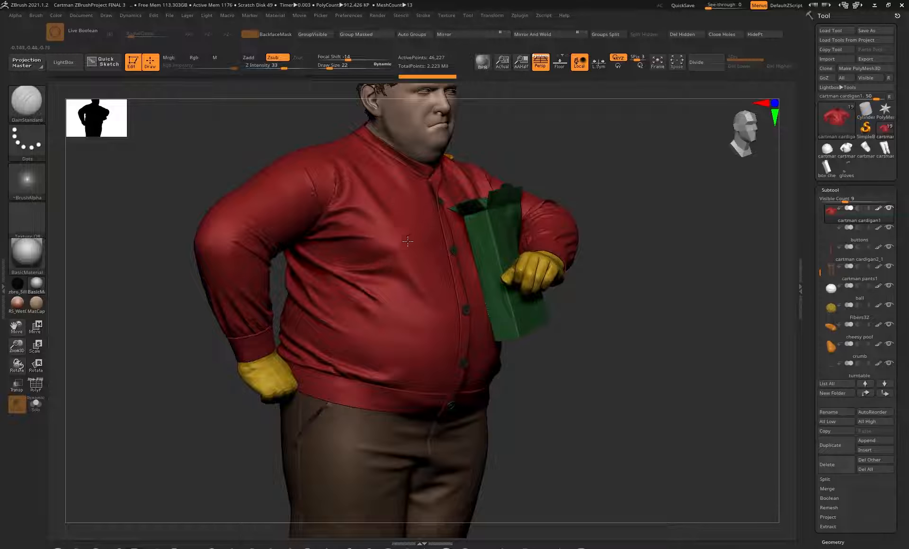
Insert four-hole button meshes on the cardigan's chest, shoulder and upper sleeve with the insertmultimesh brush
right_click_drag(407, 241, 459, 256)
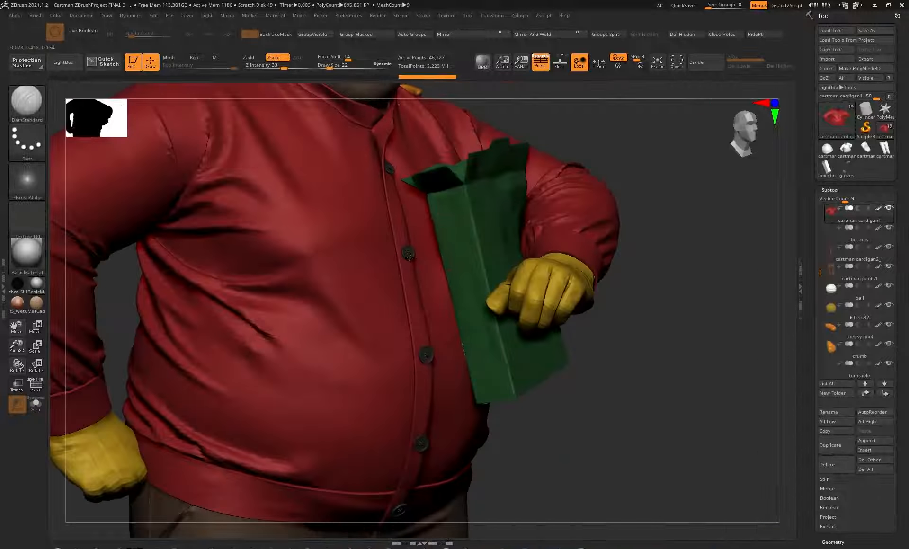
mouse_move(361, 245)
right_mouse_down()
mouse_move(338, 246)
mouse_move(327, 220)
mouse_move(307, 220)
right_mouse_up()
left_click(34, 108)
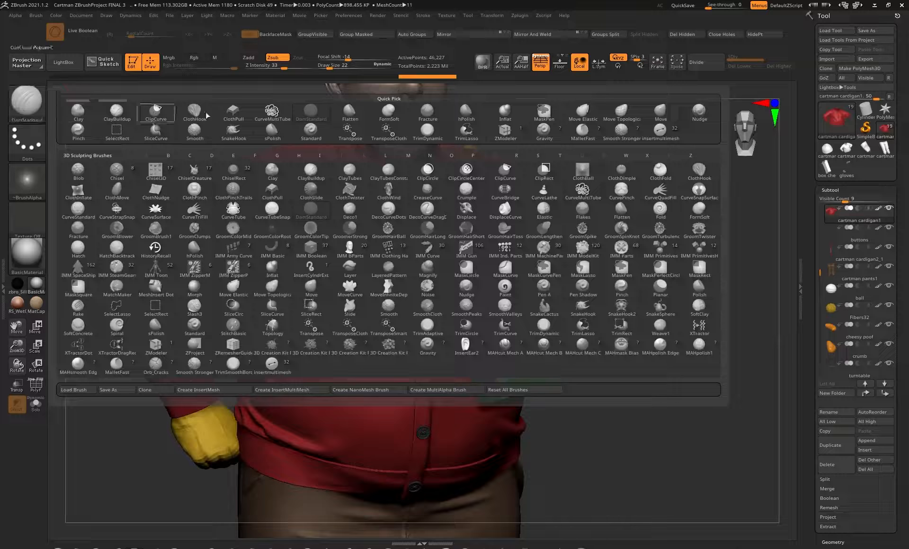
left_click(659, 133)
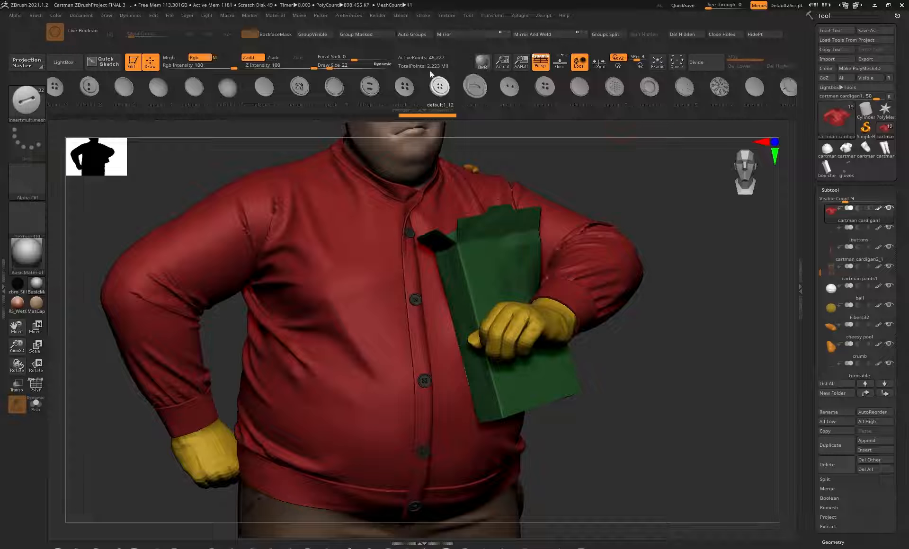
left_click_drag(344, 237, 365, 250)
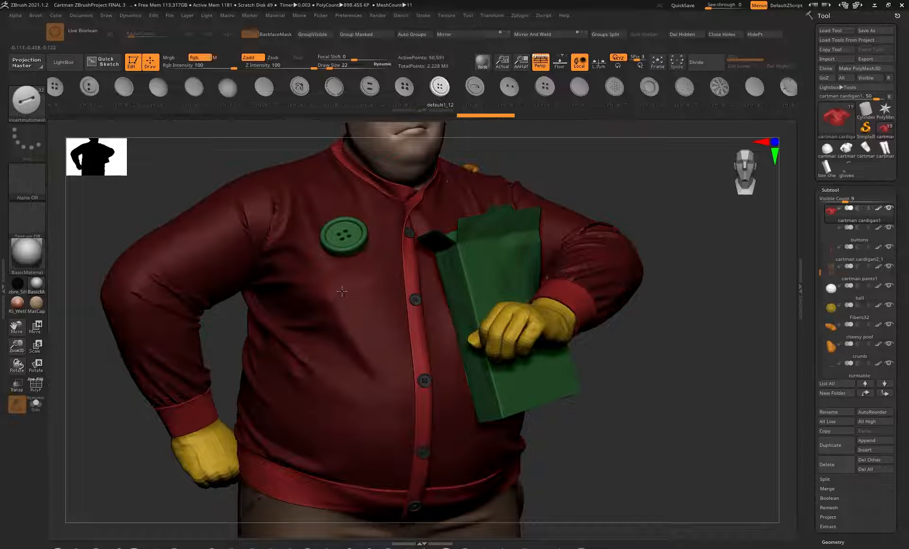
left_click_drag(346, 289, 355, 298)
left_click_drag(309, 192, 321, 203)
left_click_drag(252, 184, 267, 196)
left_click_drag(205, 214, 215, 225)
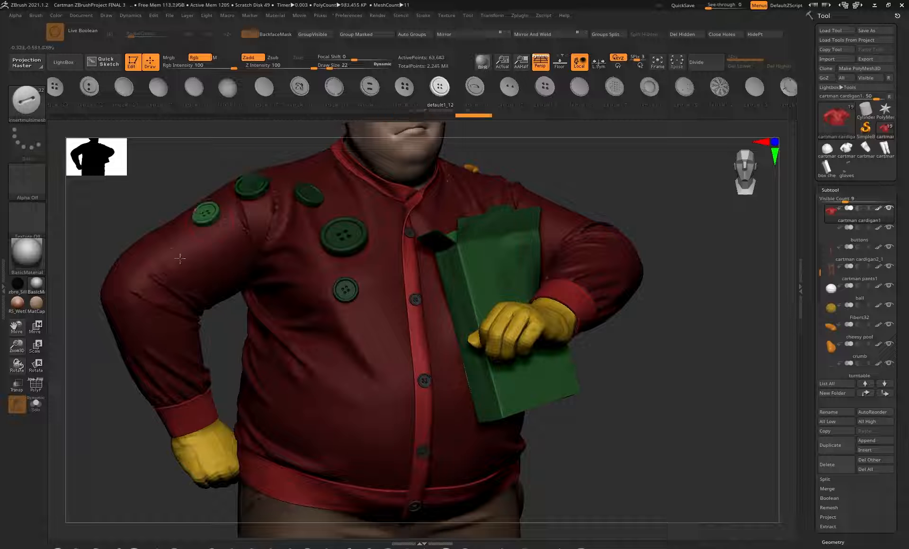
Insert four more buttons down the sleeve of the hand-on-hip arm, and clear the mask from the cardigan
left_click_drag(170, 247, 179, 258)
left_click_drag(137, 273, 150, 288)
left_click_drag(143, 322, 162, 341)
left_click_drag(176, 365, 188, 377)
mouse_move(340, 369)
right_mouse_down("alt")
mouse_move(352, 287)
mouse_move(323, 278)
right_mouse_up("alt")
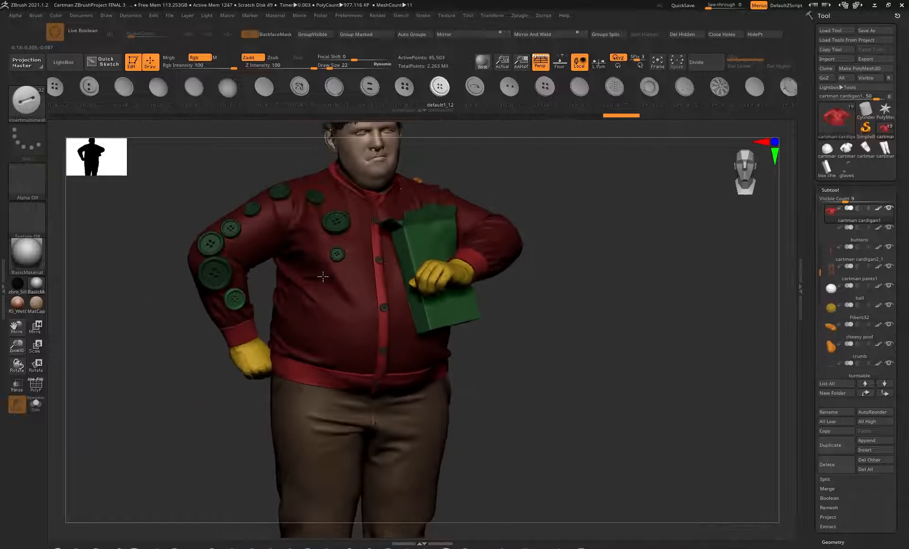
mouse_move(544, 225)
left_mouse_down("ctrl")
mouse_move(567, 269)
mouse_move(460, 337)
left_mouse_up("ctrl")
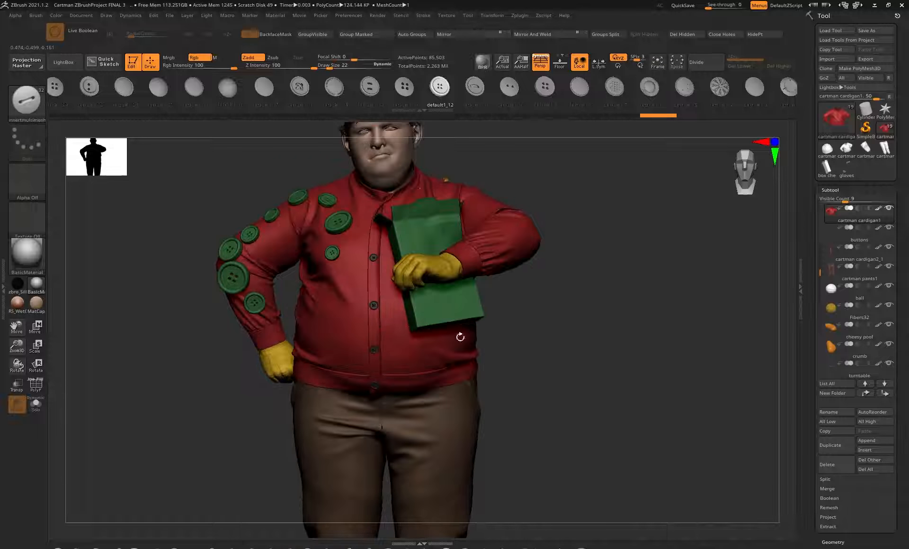
Examine the placement of the inserted buttons on the character from several angles
right_click_drag(550, 293, 548, 276, "ctrl")
left_click_drag(509, 294, 841, 183)
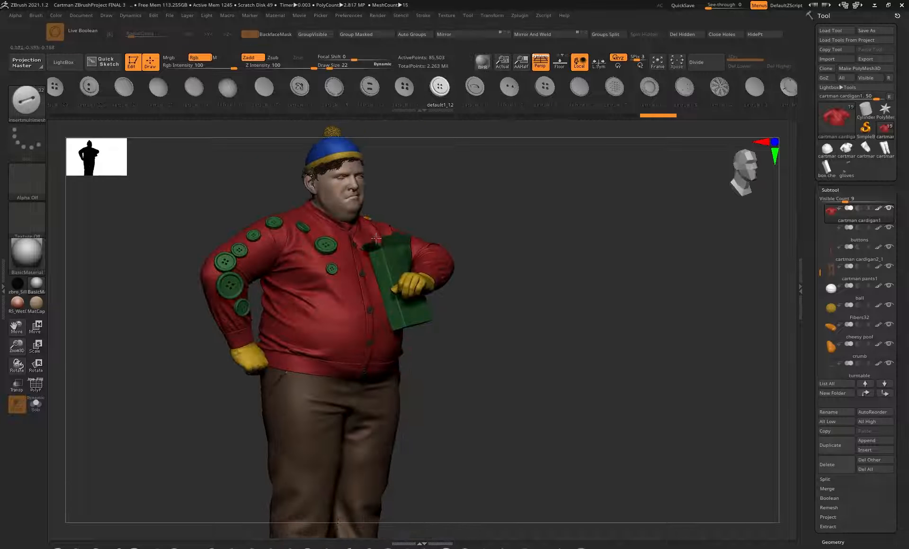
right_click_drag(488, 322, 497, 286, "alt")
left_click_drag(506, 244, 474, 230)
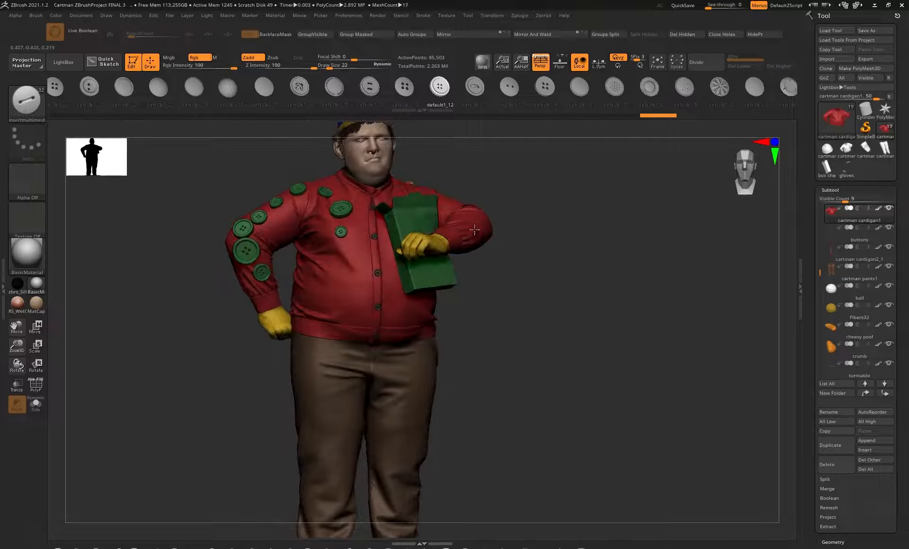
right_click_drag(542, 254, 530, 233, "ctrl")
left_click_drag(513, 205, 492, 226)
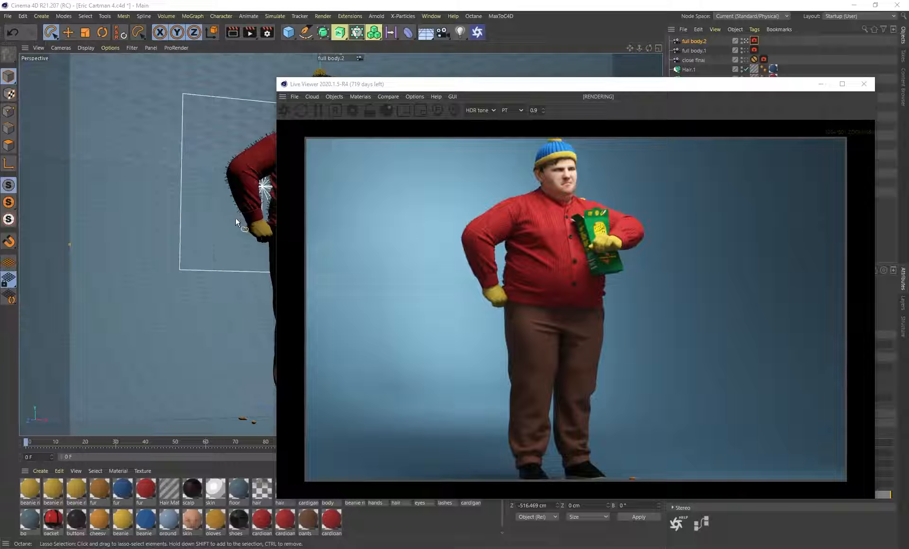
Switch to Cinema 4D, and move the Octane Live Viewer aside to uncover the character in the viewport
left_click_drag(422, 88, 493, 93)
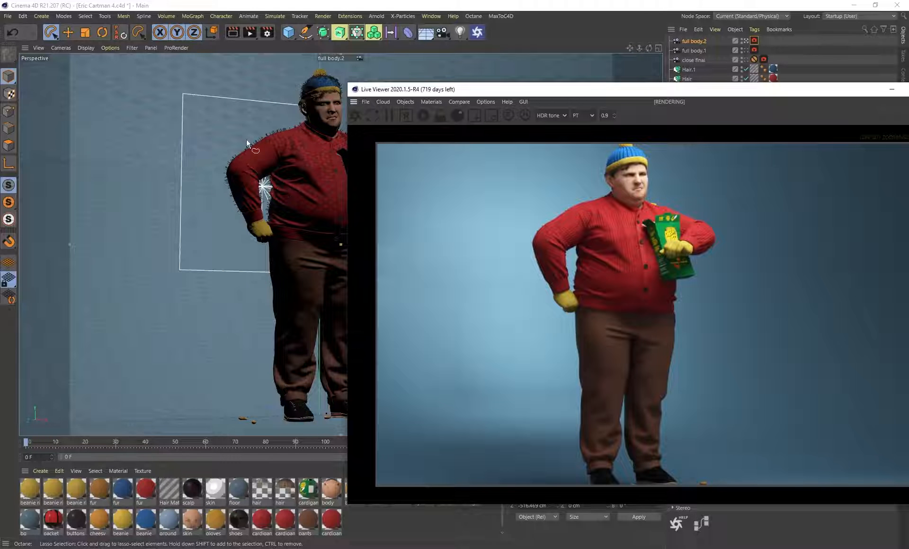
Examine the character, the curved studio backdrop and the area lights from several angles and distances
mouse_move(257, 141)
left_mouse_down("alt")
mouse_move(242, 148)
mouse_move(240, 136)
left_mouse_up("alt")
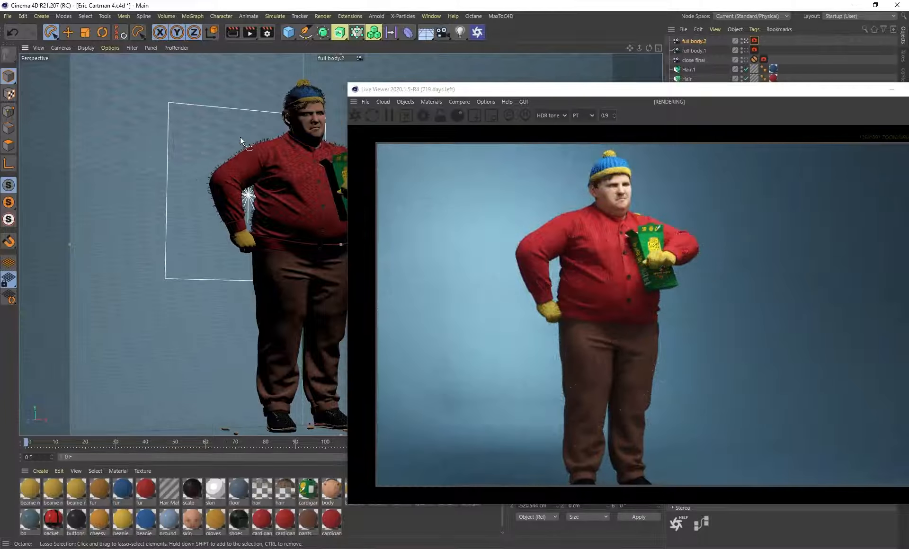
left_click_drag(200, 180, 229, 193, "alt")
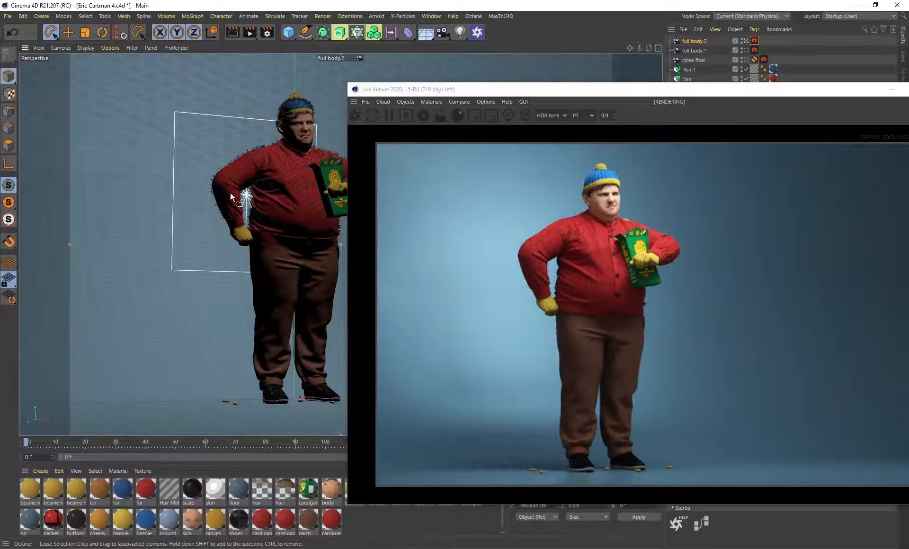
left_click_drag(252, 248, 294, 278, "alt")
scroll(276, 250, "down", 8)
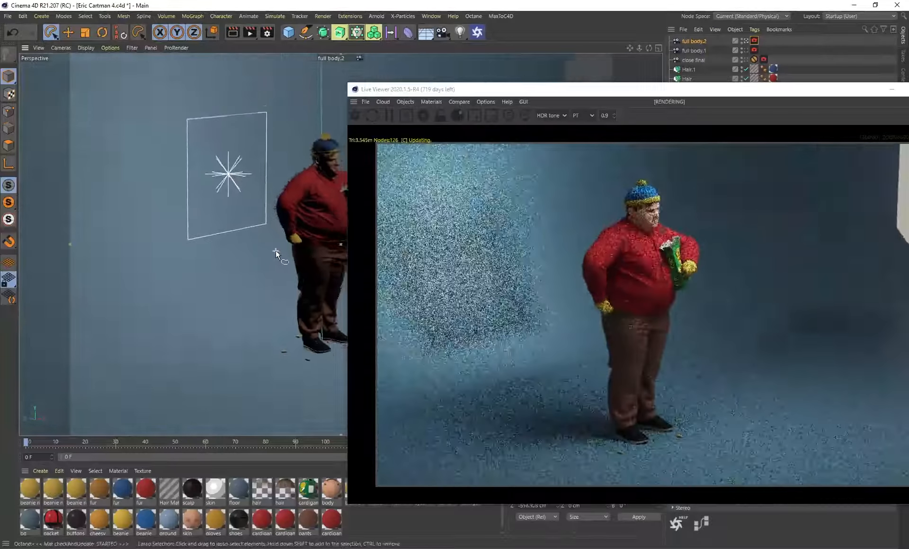
left_click_drag(273, 250, 271, 241, "alt")
middle_click_drag(272, 240, 293, 309, "alt")
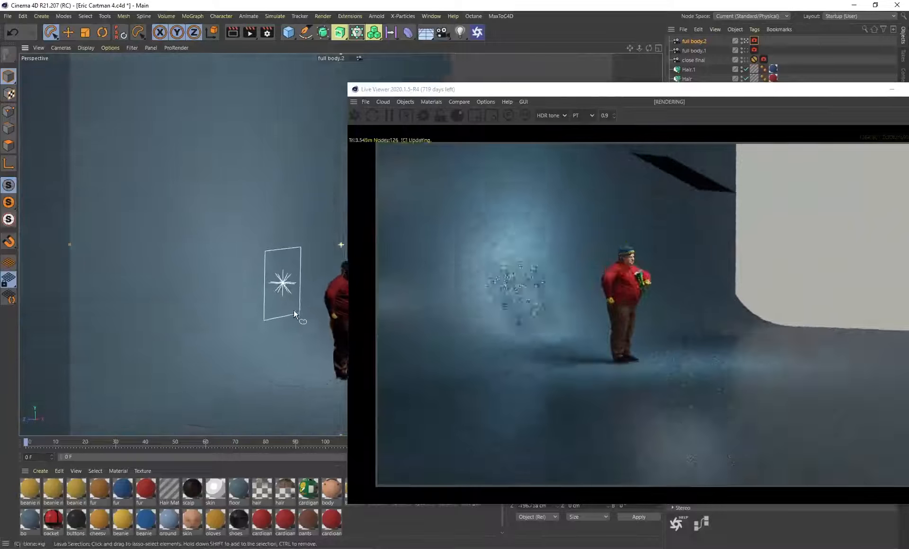
scroll(294, 306, "down", 5)
scroll(292, 305, "down", 3)
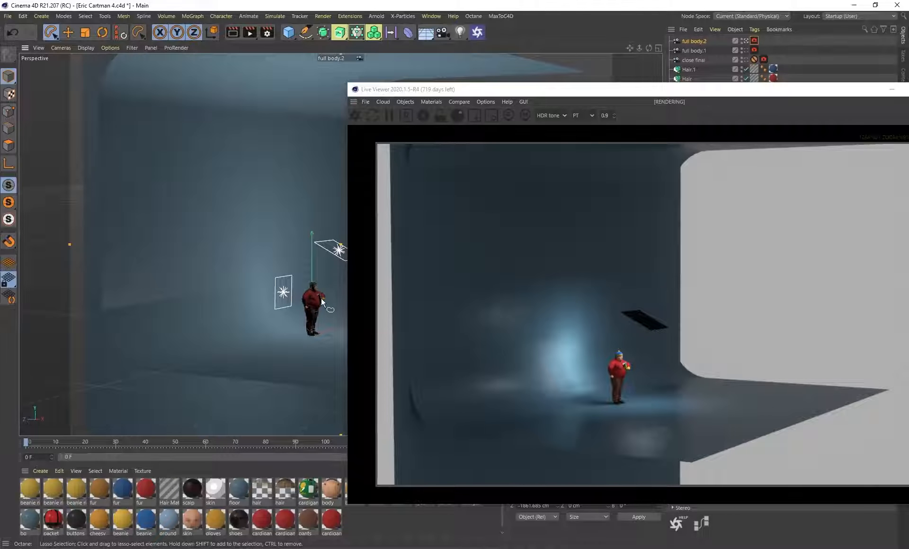
scroll(314, 324, "up", 5)
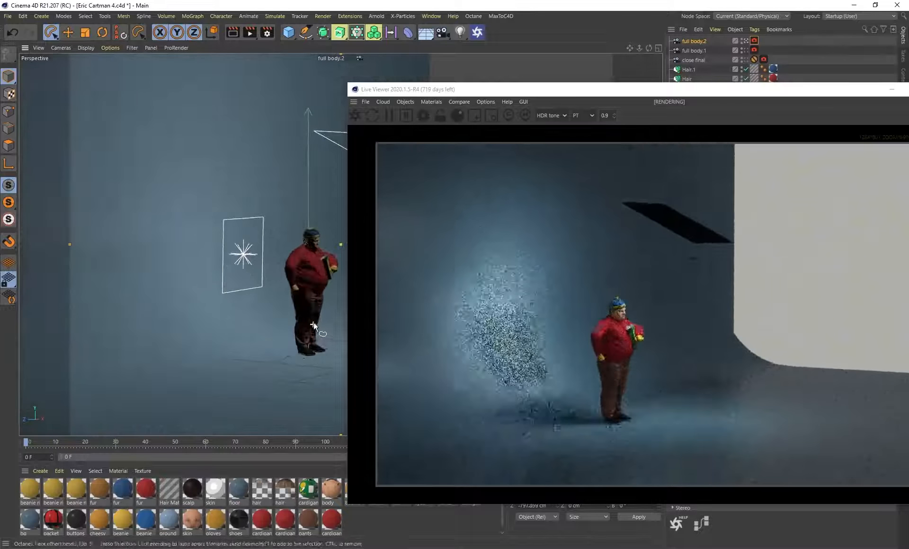
middle_click_drag(303, 263, 248, 279, "alt")
left_click_drag(308, 172, 186, 266, "alt")
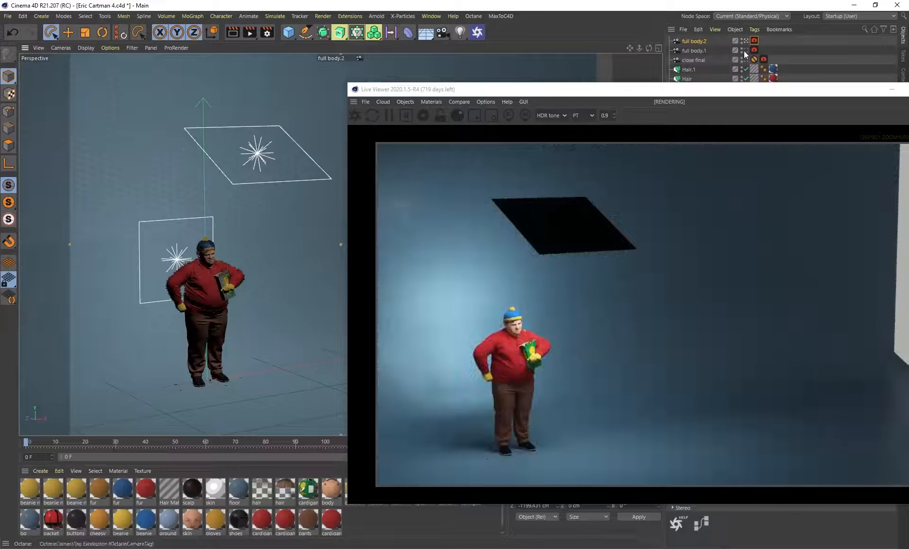
Look through the full body.1 camera, and compare the live render with OctaneLight.3 disabled and enabled
left_click(744, 50)
left_click_drag(768, 92, 433, 88)
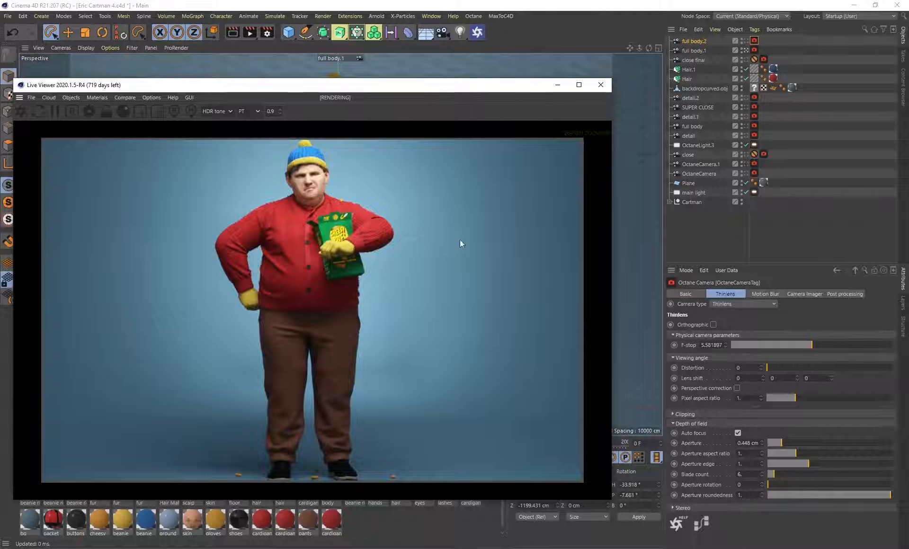
left_click(746, 145)
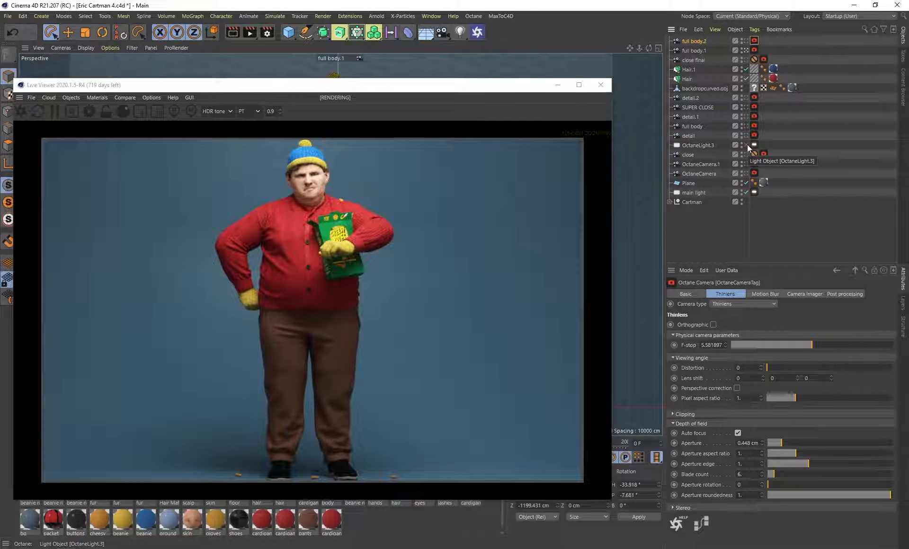
left_click(746, 145)
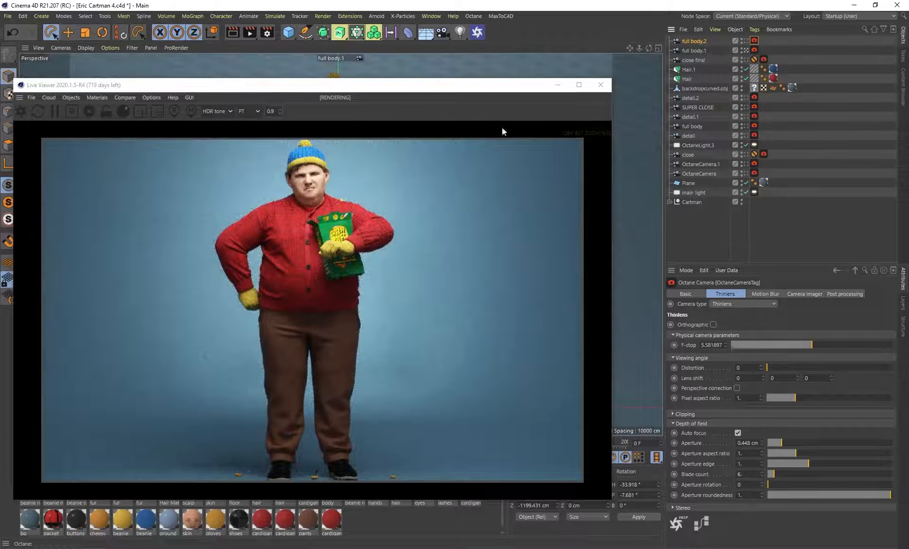
Open the light settings of OctaneLight.3, and compare the live render with the main light disabled and enabled
left_click(754, 144)
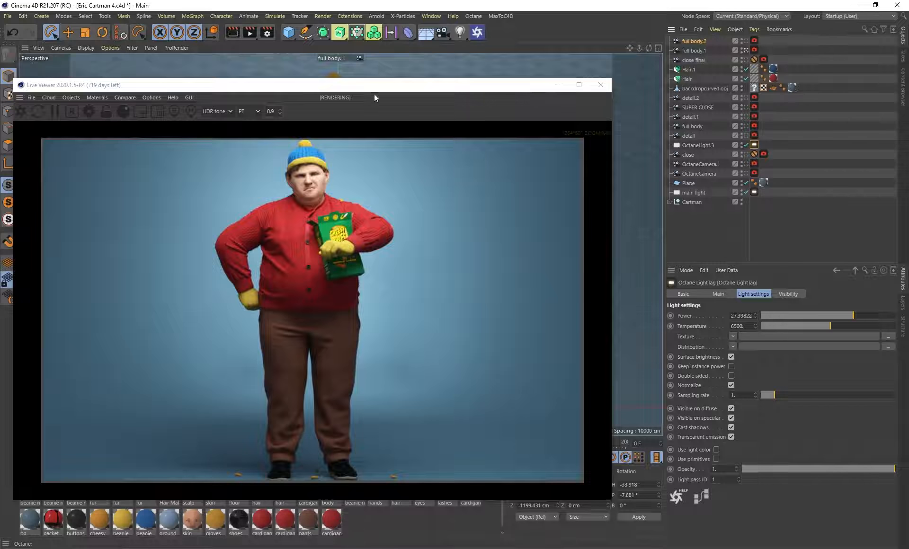
left_click_drag(374, 91, 392, 94)
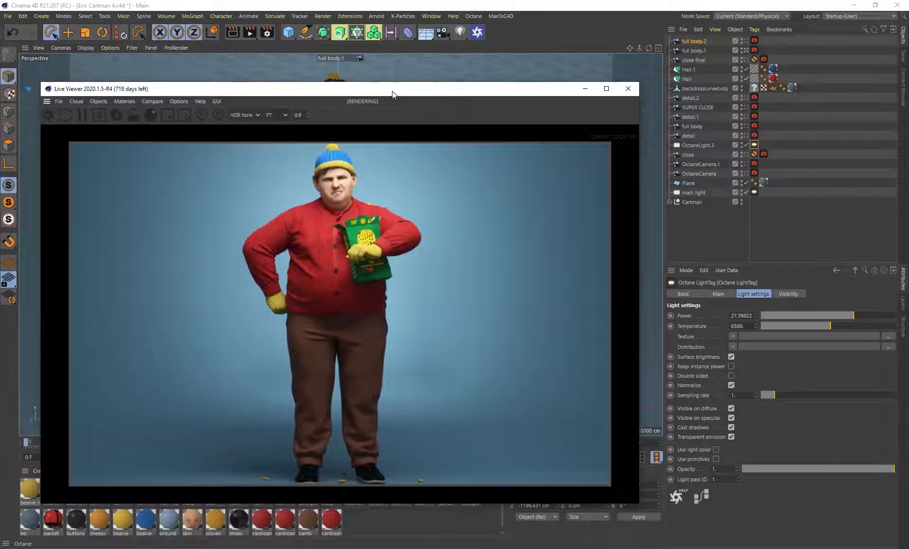
left_click(747, 192)
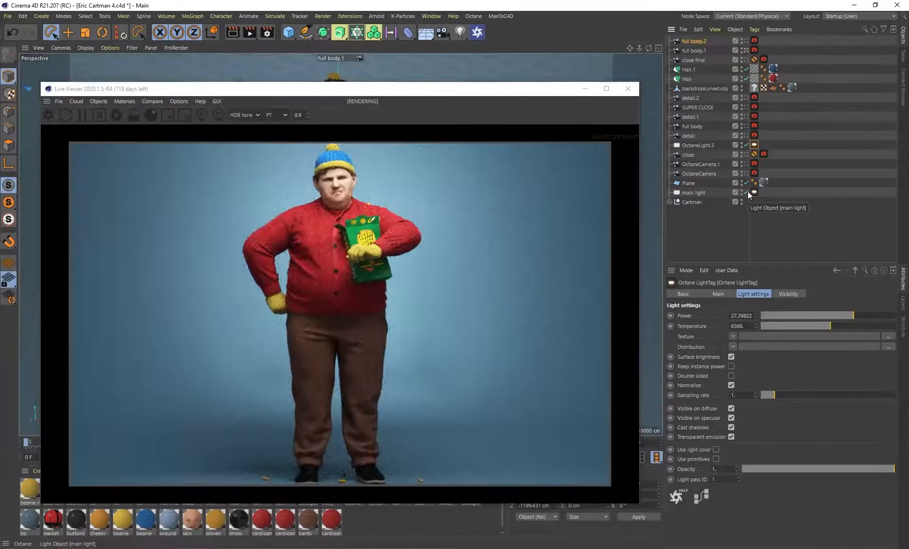
left_click(746, 192)
left_click(746, 192)
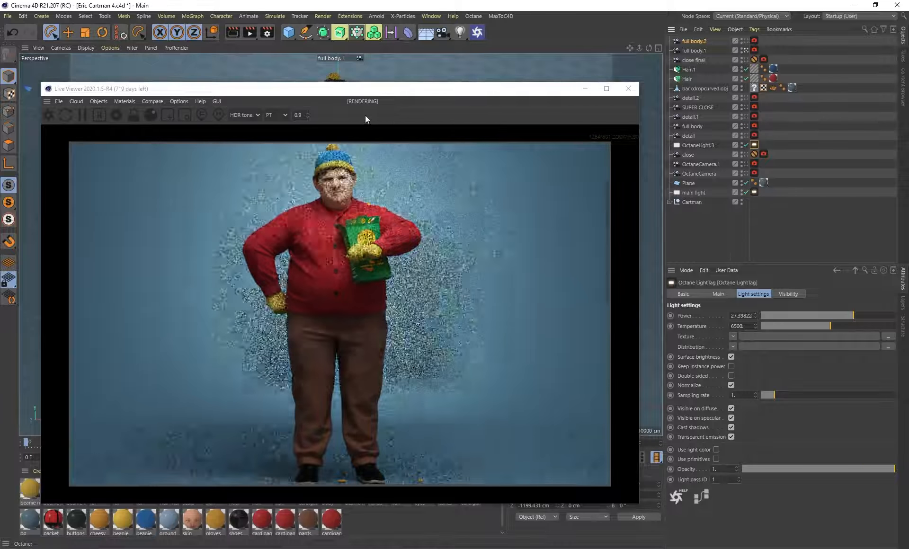
Examine how the lights fall on the character and backdrop from the front and from the side
left_click_drag(290, 94, 433, 101)
left_click_drag(167, 167, 516, 184, "alt")
middle_click_drag(478, 77, 257, 110, "alt")
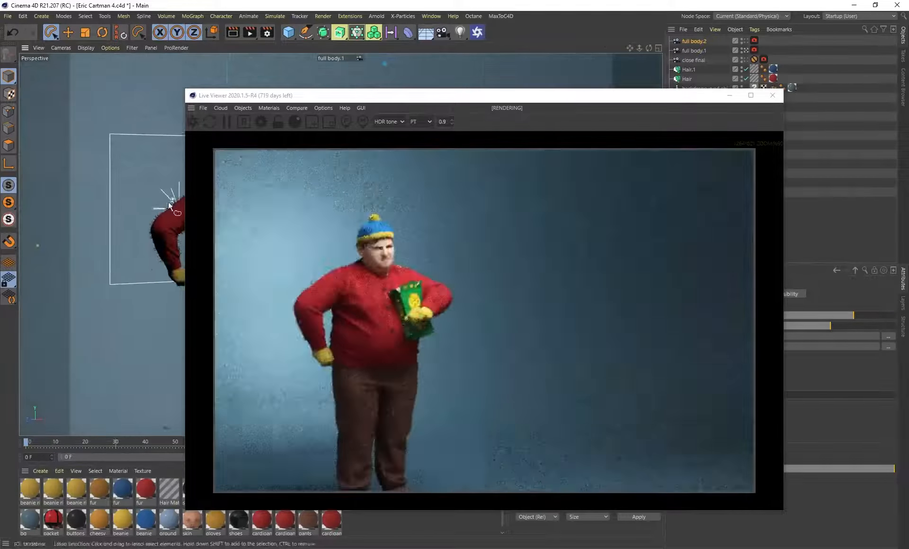
scroll(157, 205, "down", 3)
scroll(157, 204, "down", 2)
left_click_drag(143, 238, 178, 234, "alt")
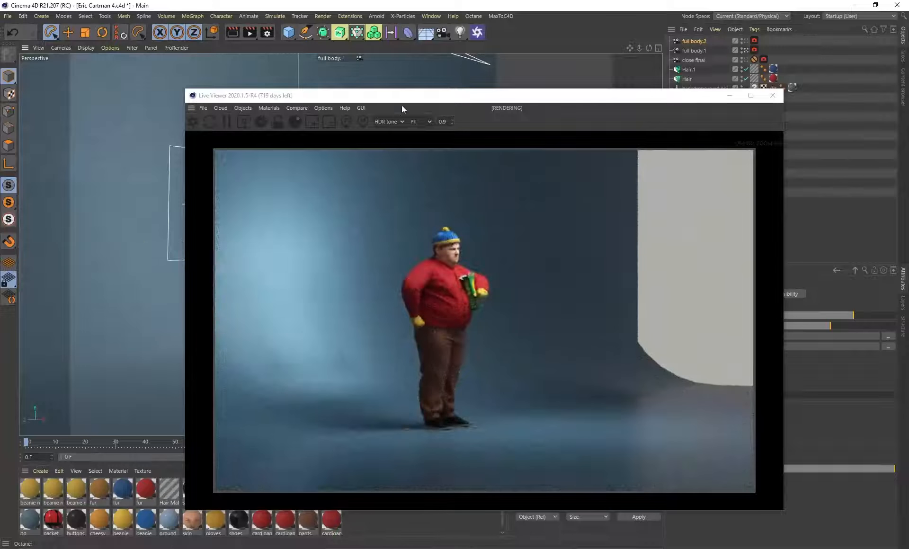
Open the Thinlens settings in the Octane camera tag of full body.1, keeping the Live Viewer clear of them
left_click_drag(400, 100, 259, 106)
left_click(753, 50)
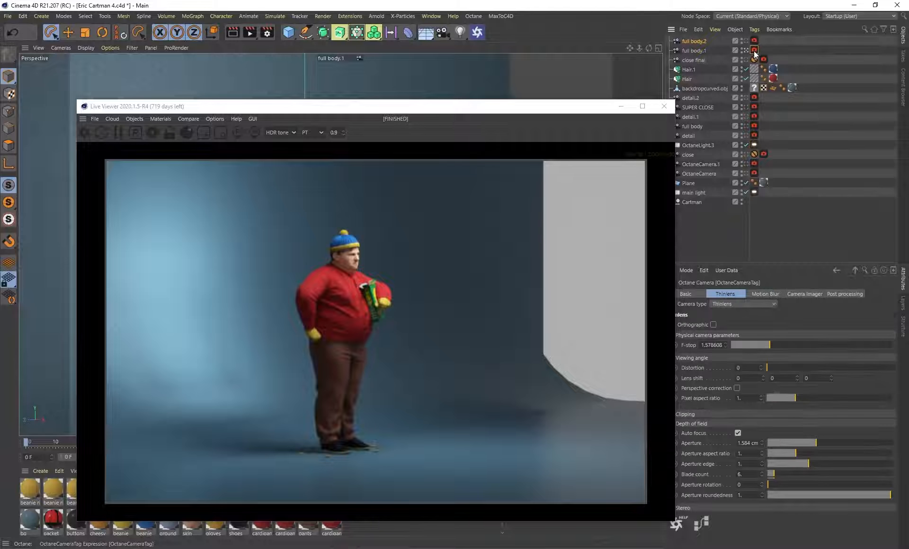
left_click_drag(568, 101, 464, 99)
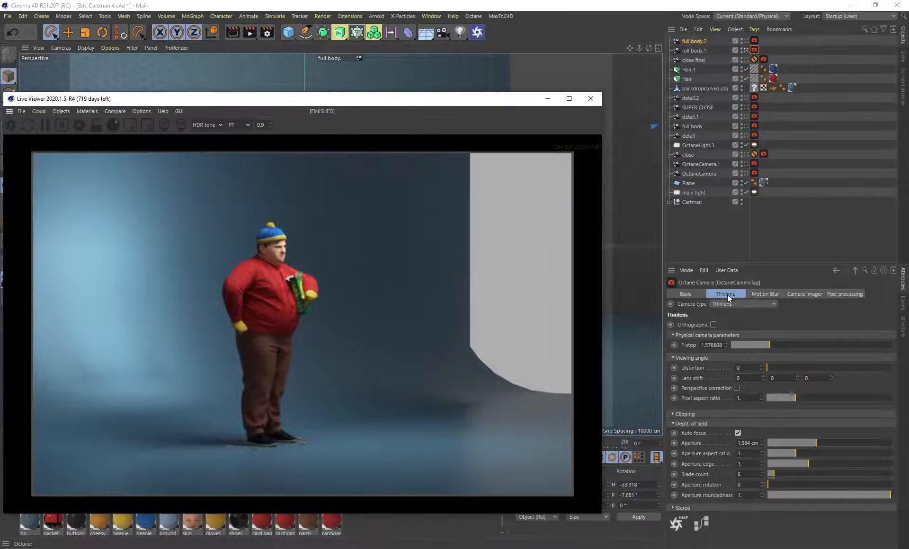
left_click_drag(304, 110, 535, 134)
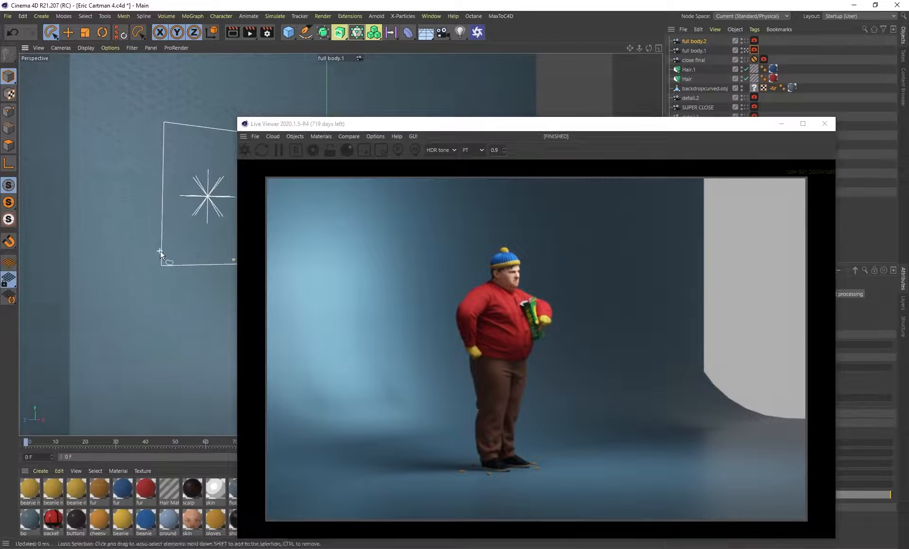
Examine the cardigan's knit pattern and fuzz up close at the shoulder and chest
scroll(201, 263, "up", 5)
middle_click_drag(204, 223, 79, 292, "alt")
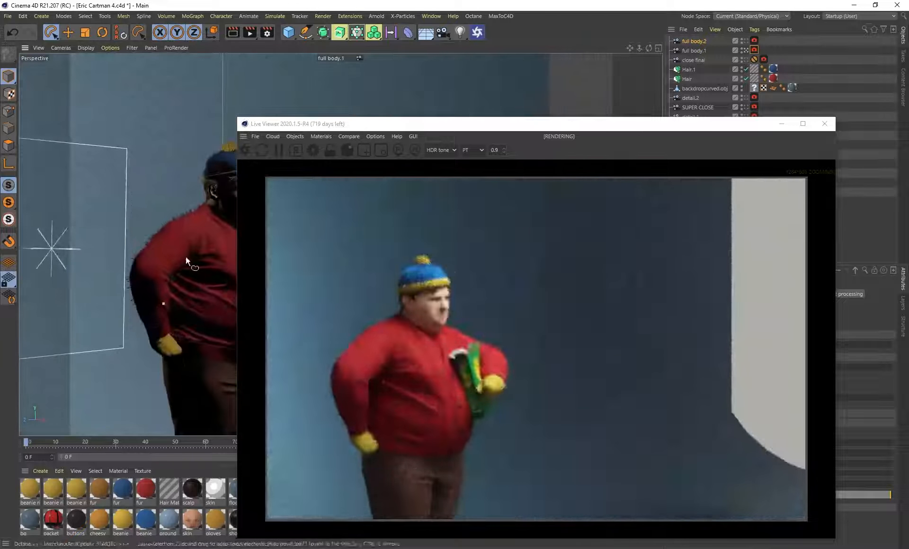
scroll(177, 257, "up", 5)
scroll(156, 251, "up", 8)
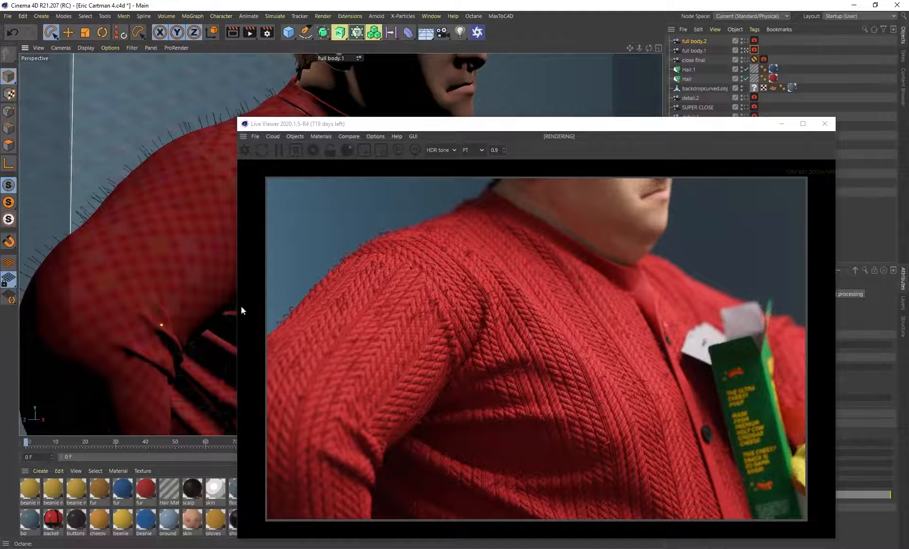
scroll(188, 251, "down", 3)
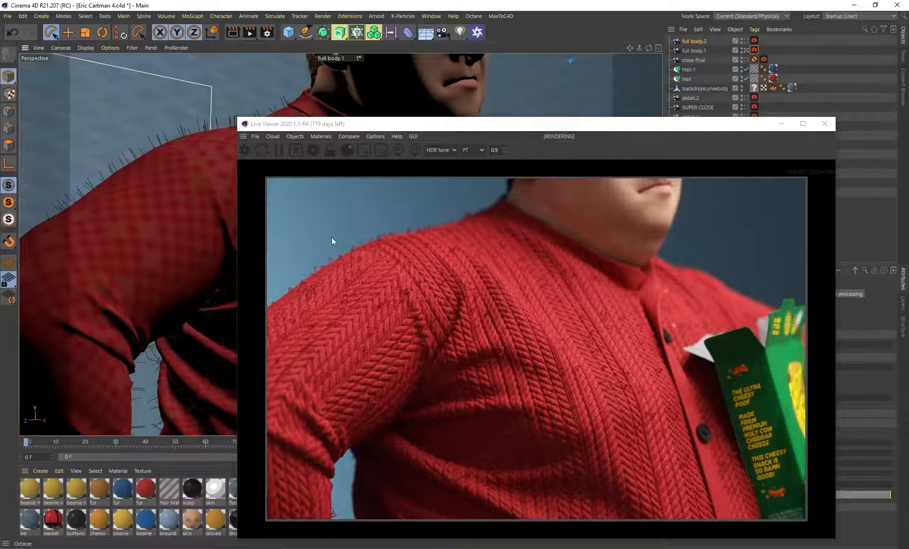
scroll(193, 219, "up", 3)
Open the Camera Imager settings of the full body.1 camera, and look through the available Response options
left_click_drag(699, 128, 494, 78)
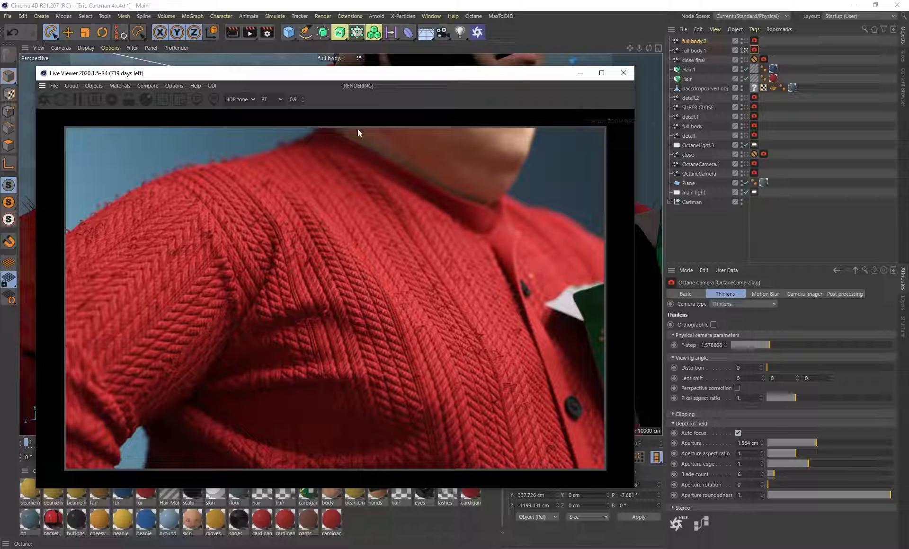
left_click_drag(280, 82, 298, 87)
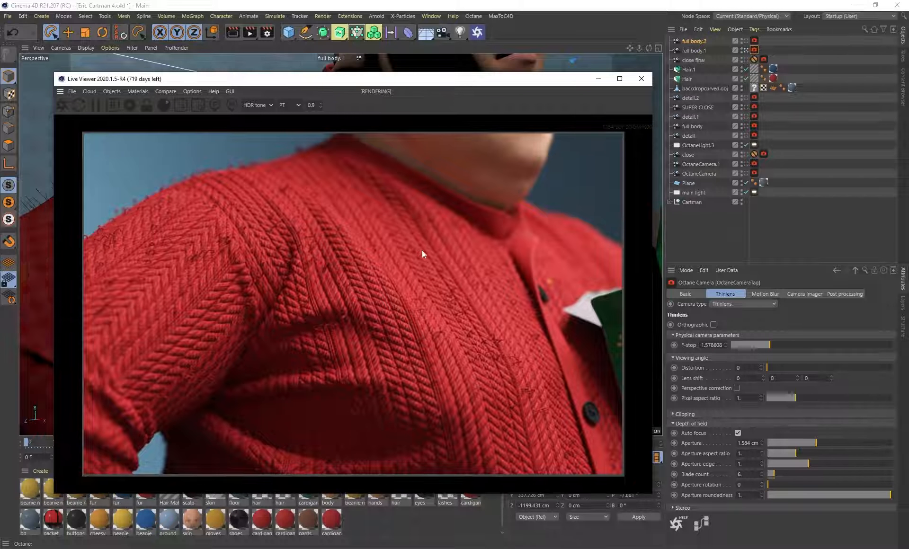
left_click(804, 294)
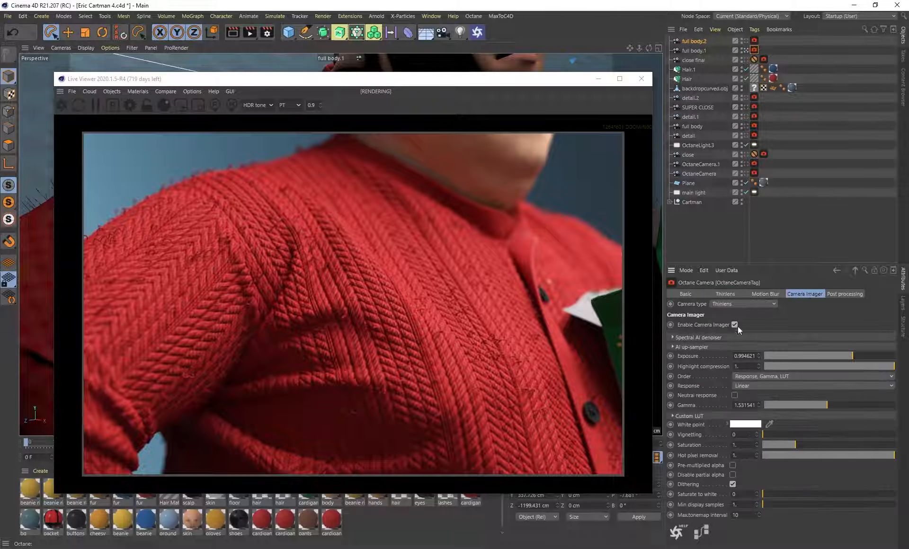
left_click(750, 384)
left_click(800, 318)
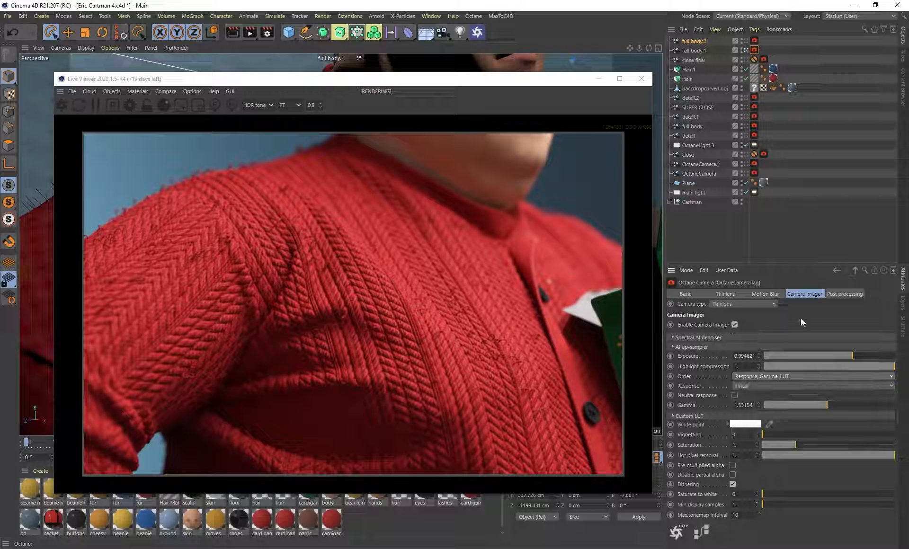
left_click(748, 386)
left_click(716, 322)
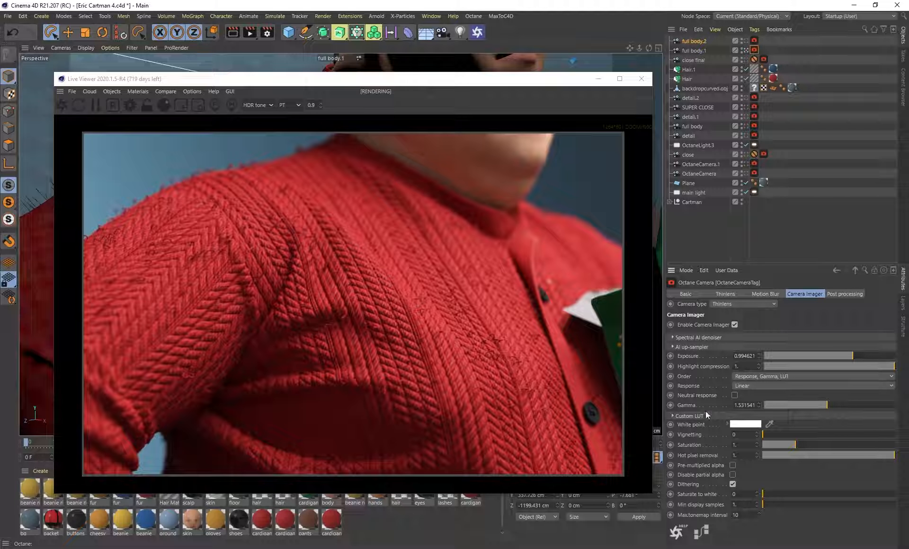
Set the camera's bloom power to 5.853854 in post processing, and compare the render with post processing off and on
left_click(836, 295)
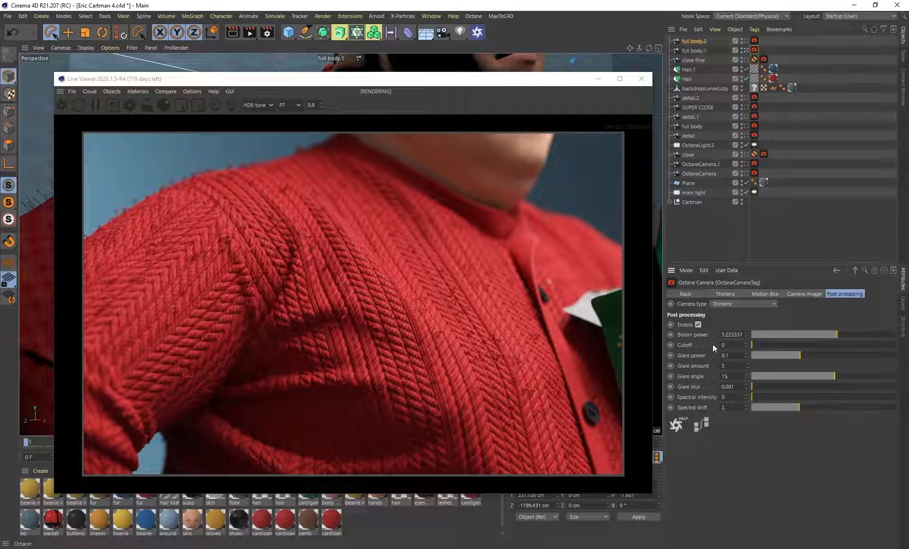
left_click_drag(341, 81, 491, 105)
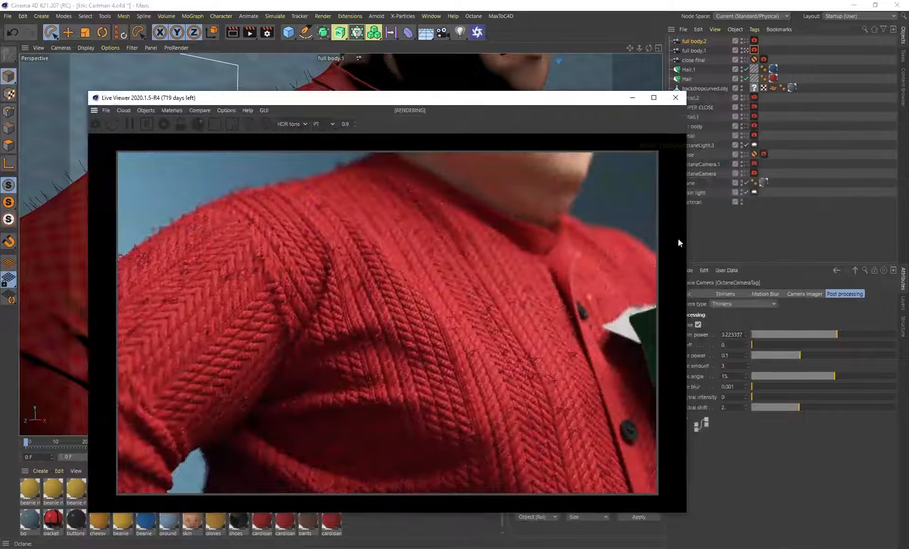
mouse_move(838, 334)
left_mouse_down()
mouse_move(867, 336)
mouse_move(843, 333)
left_mouse_up()
left_click(698, 325)
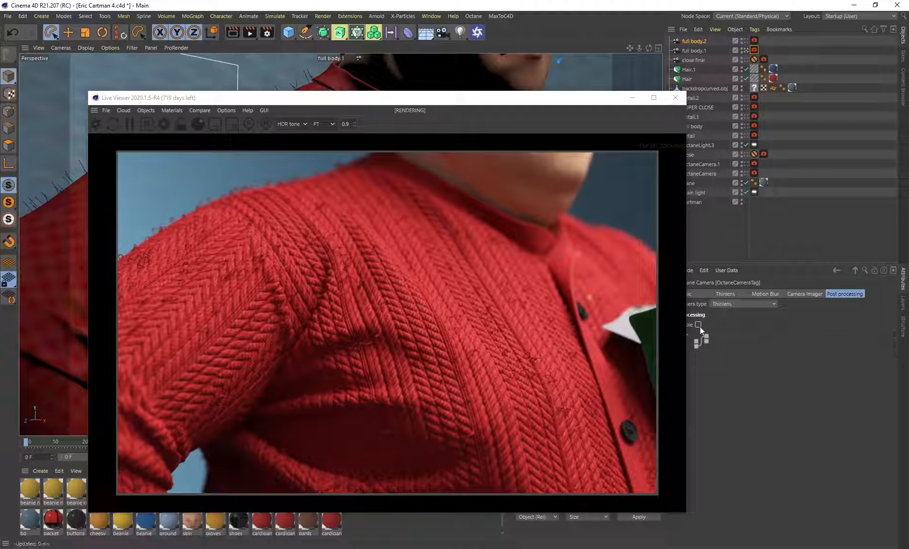
left_click(698, 325)
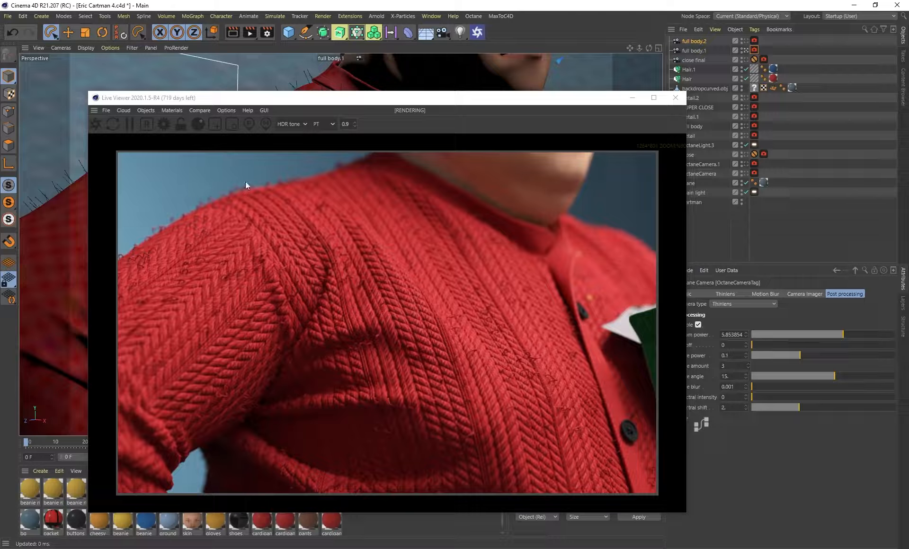
Examine the cardigan's front and the Cheesy Poofs box in the live render
left_click_drag(375, 100, 359, 100)
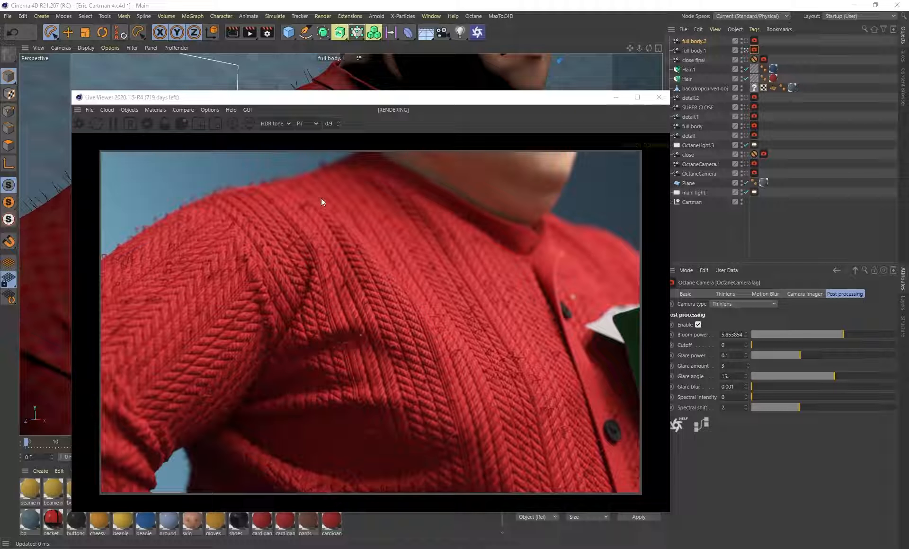
left_click_drag(310, 102, 533, 57)
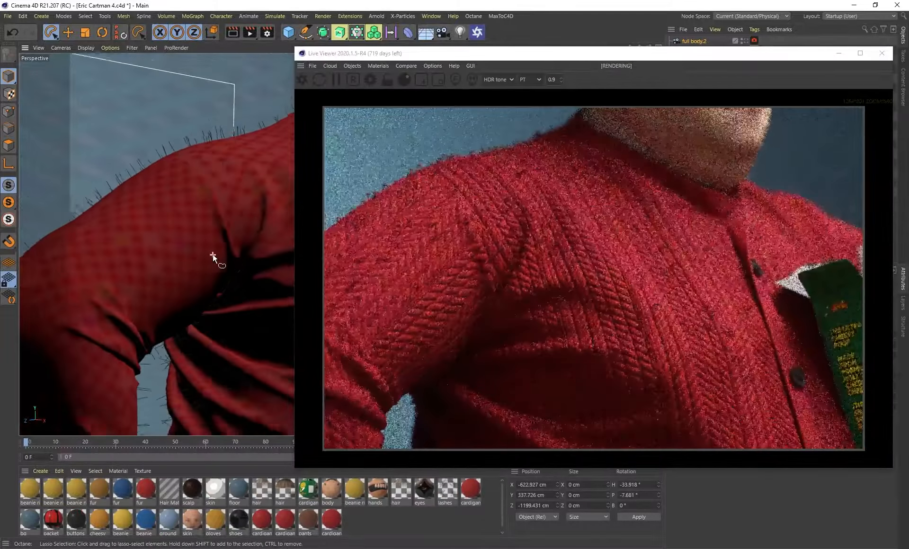
scroll(208, 229, "down", 2)
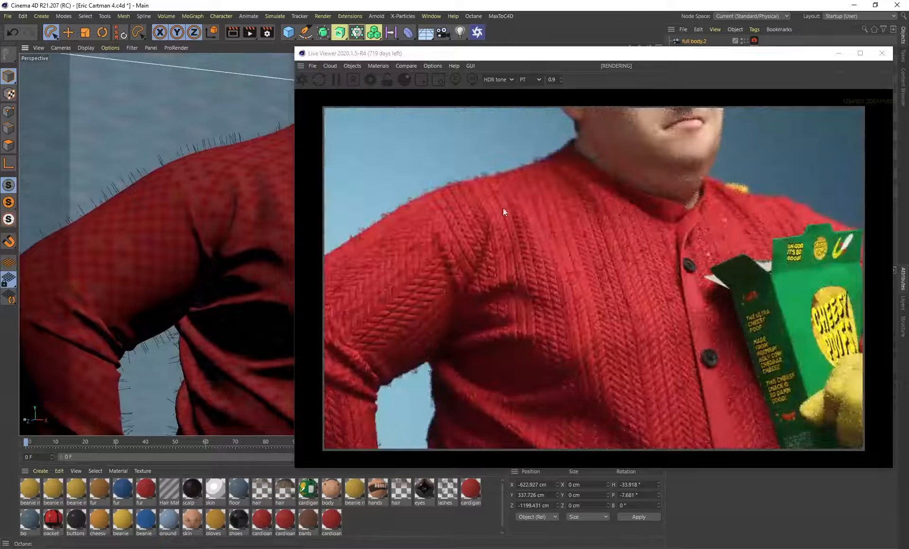
middle_click_drag(215, 243, 178, 228, "alt")
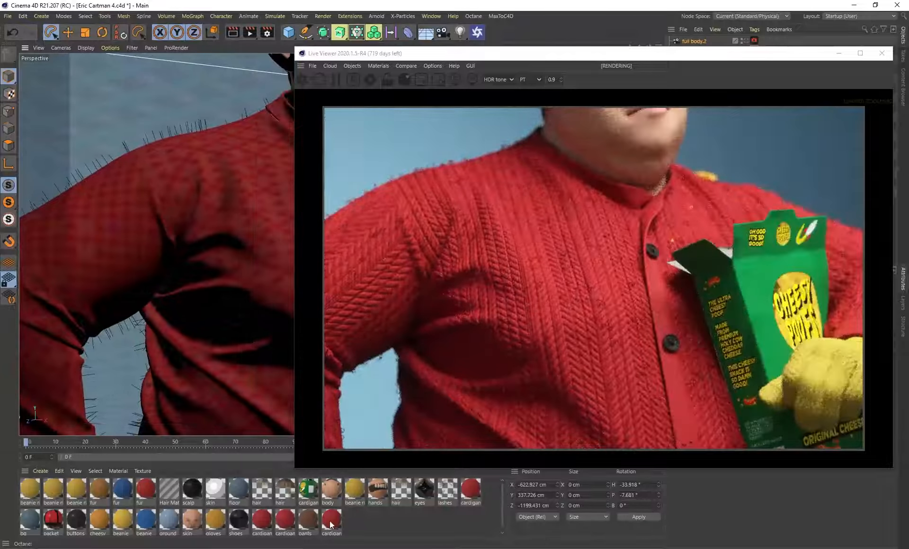
Clear the displacement texture from the cardigan material, keeping the render of the shoulder and chest in view
double_click(329, 521)
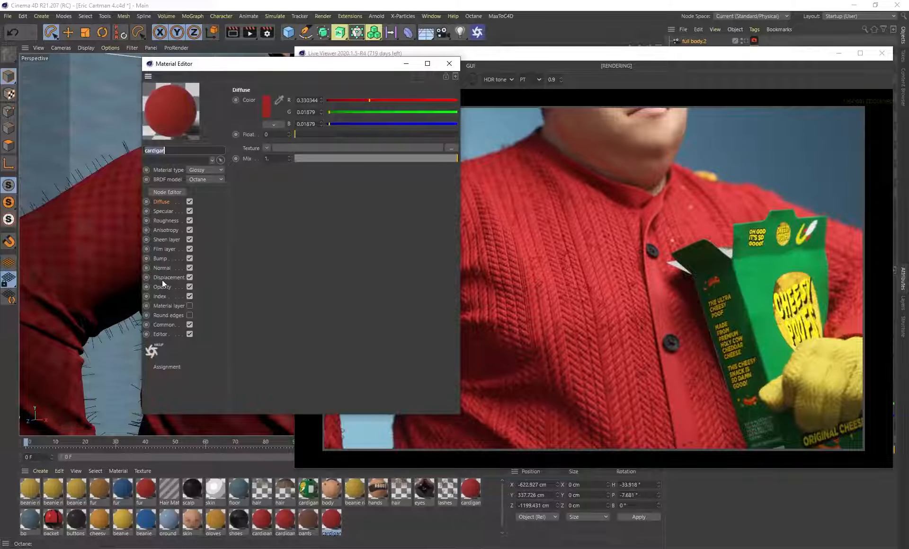
left_click(161, 278)
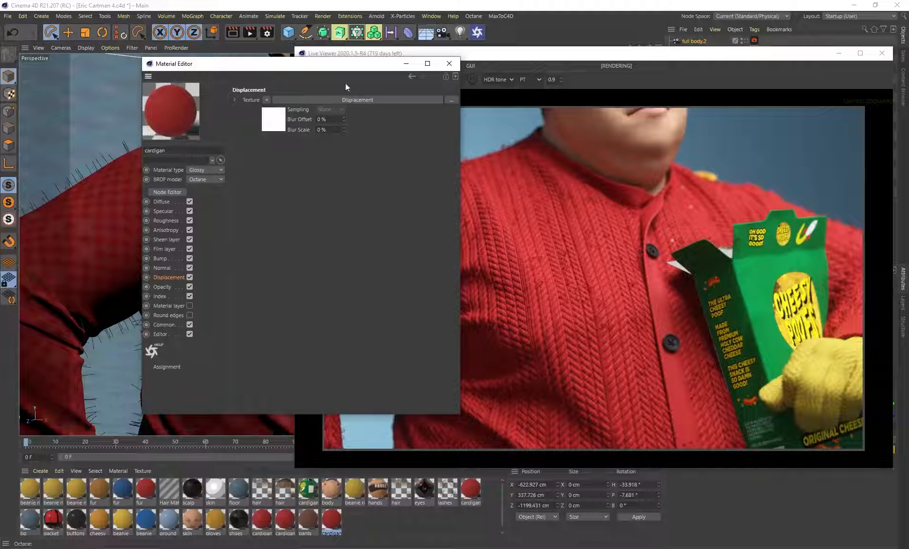
left_click_drag(308, 64, 245, 86)
left_click(204, 122)
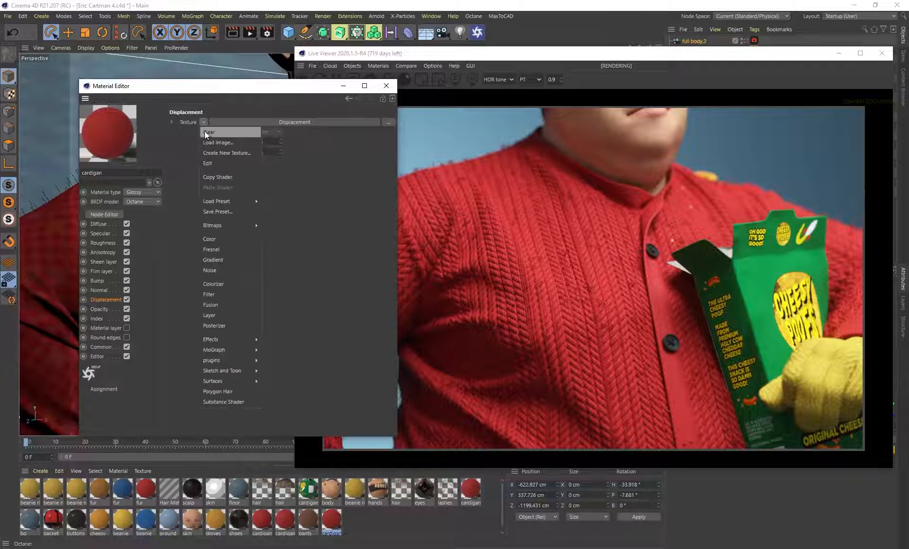
left_click(205, 131)
left_click_drag(290, 90, 0, 105)
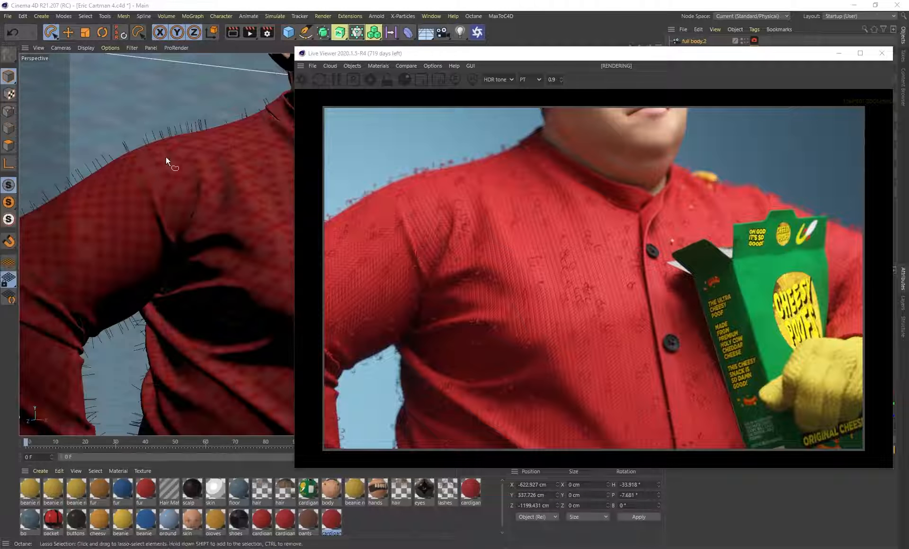
Examine the cardigan's shoulder and chest up close in the render without displacement
scroll(178, 159, "up", 3)
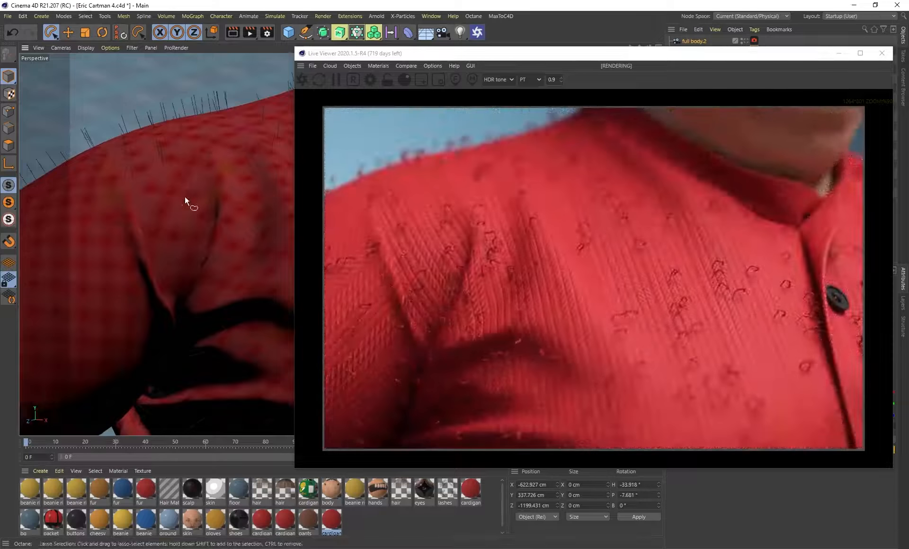
scroll(186, 194, "up", 2)
scroll(188, 191, "down", 2)
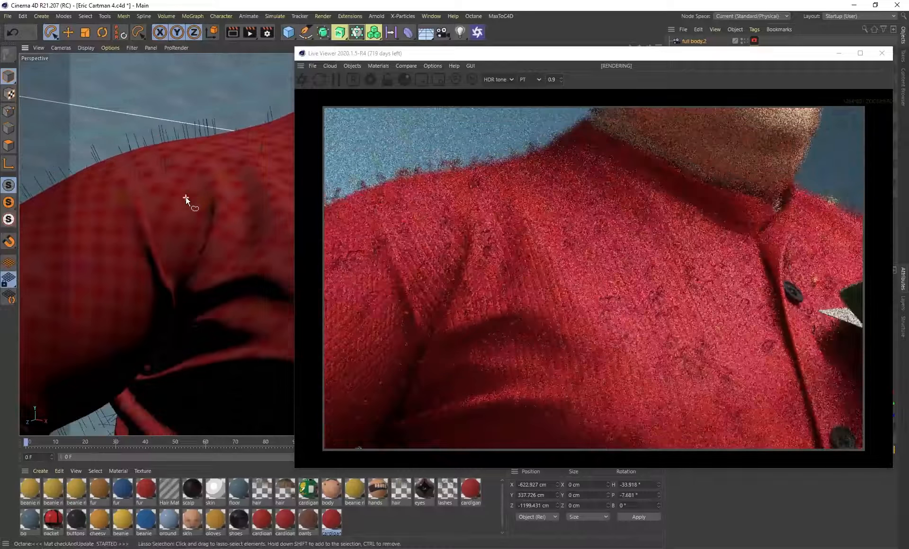
scroll(185, 199, "down", 2)
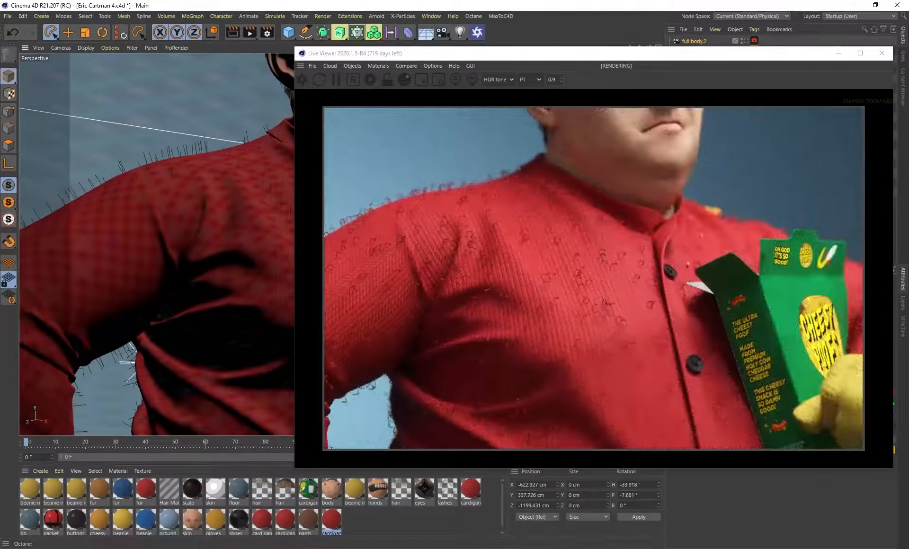
Undo the removal of the cardigan's displacement texture, and open the displacement shader's settings beside the render
left_click_drag(0, 162, 228, 146)
key("ctrl+z")
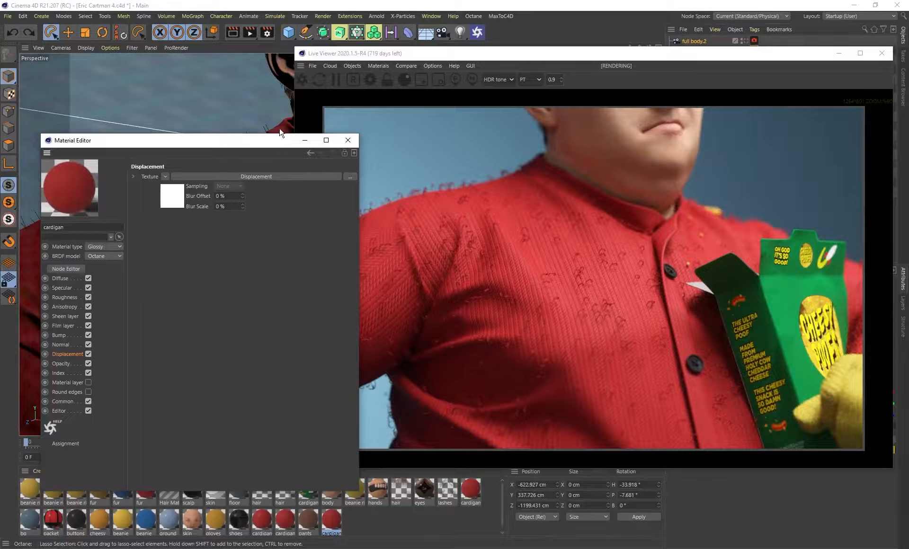
left_click(175, 199)
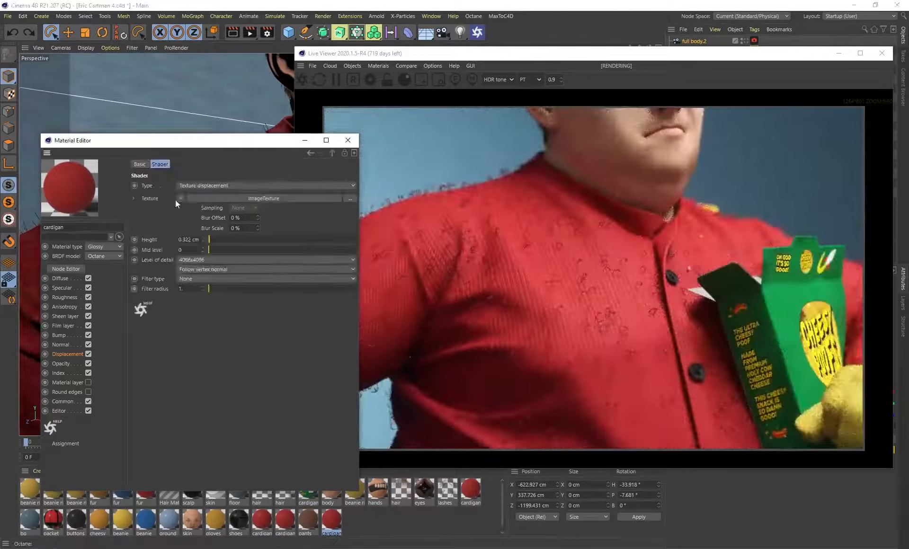
left_click_drag(408, 56, 450, 60)
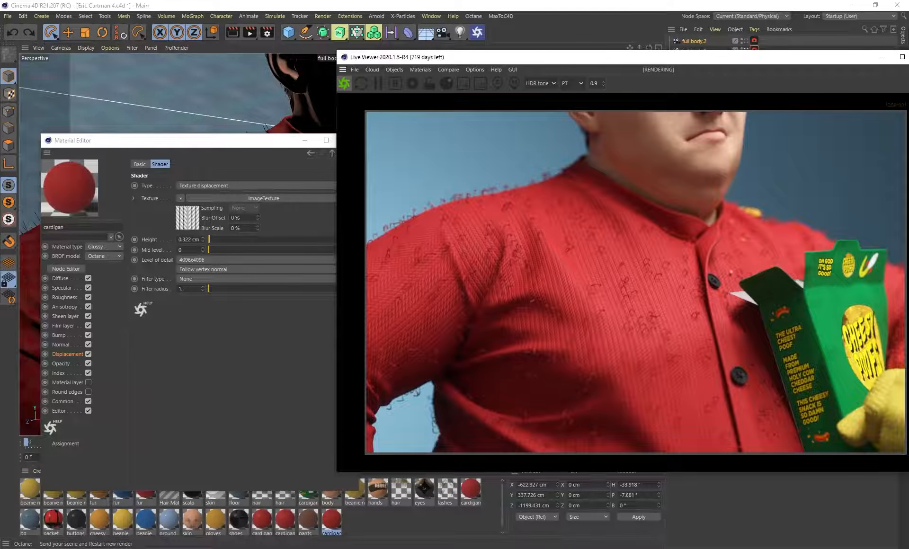
Switch to File Explorer and look through the Fabric folder of the Displacement TIF patterns
left_click_drag(608, 125, 468, 115)
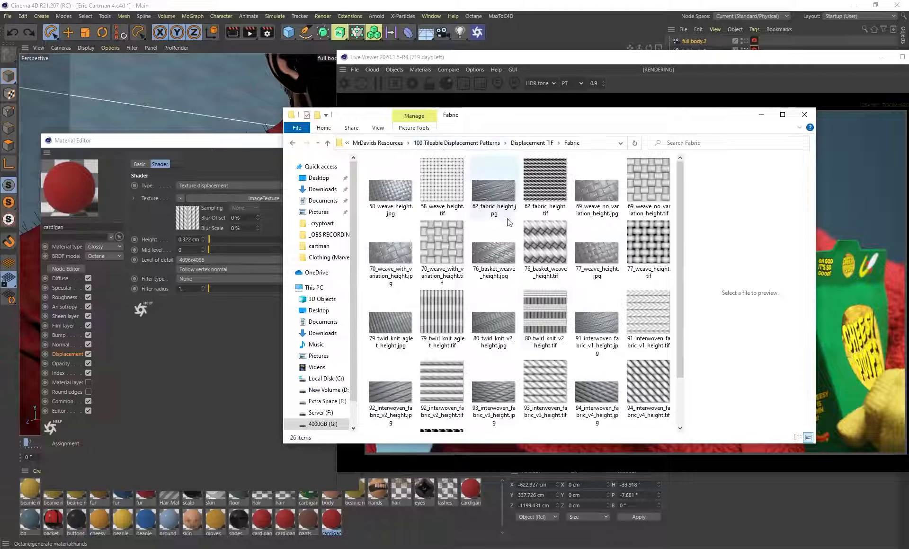
left_click(537, 143)
double_click(493, 218)
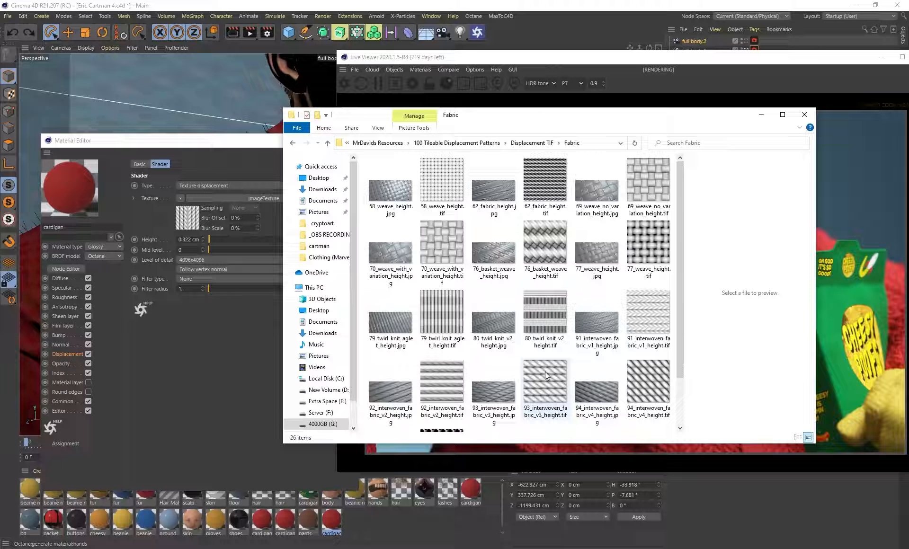
Open the Part 2 Fabric displacement maps within EXTRA DISPLACEMENT PATTERNS FOR PRACTICE, and preview Fabric Interwoven New.tif
left_click(478, 143)
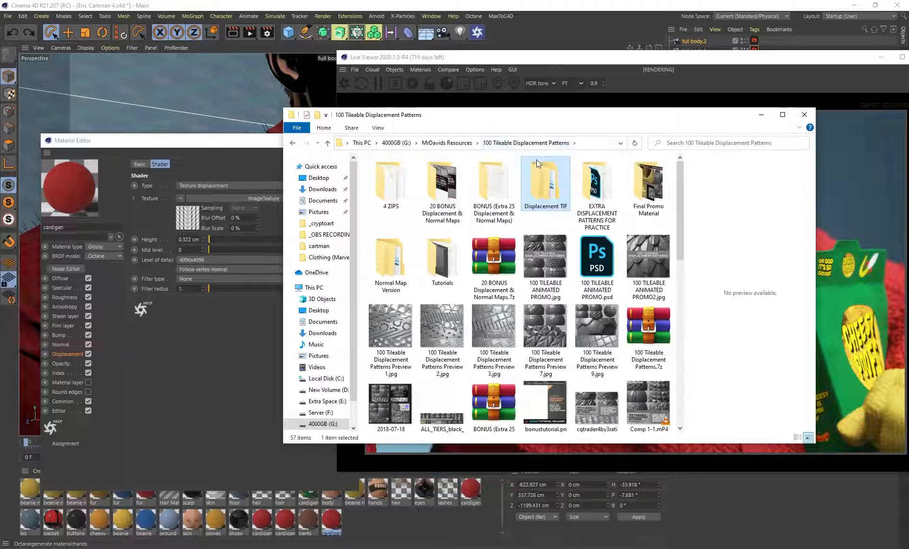
left_click(595, 187)
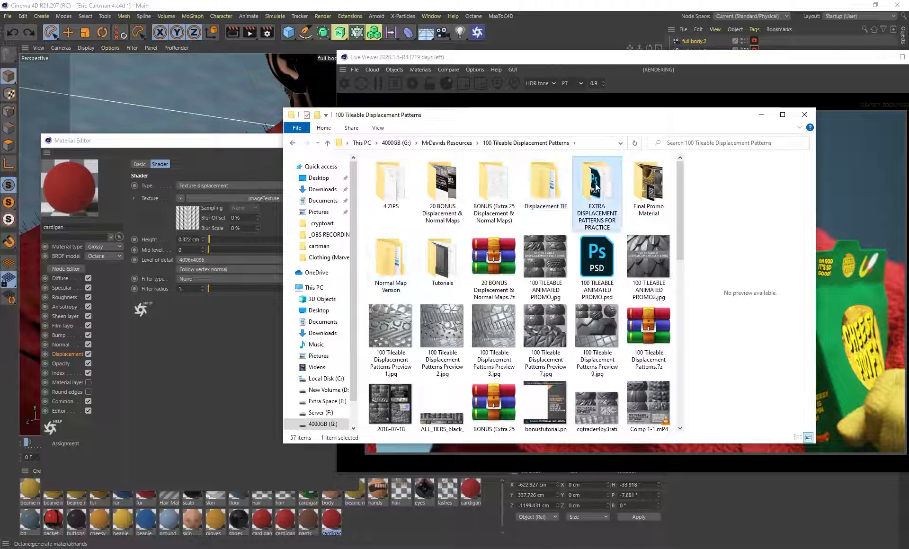
double_click(595, 187)
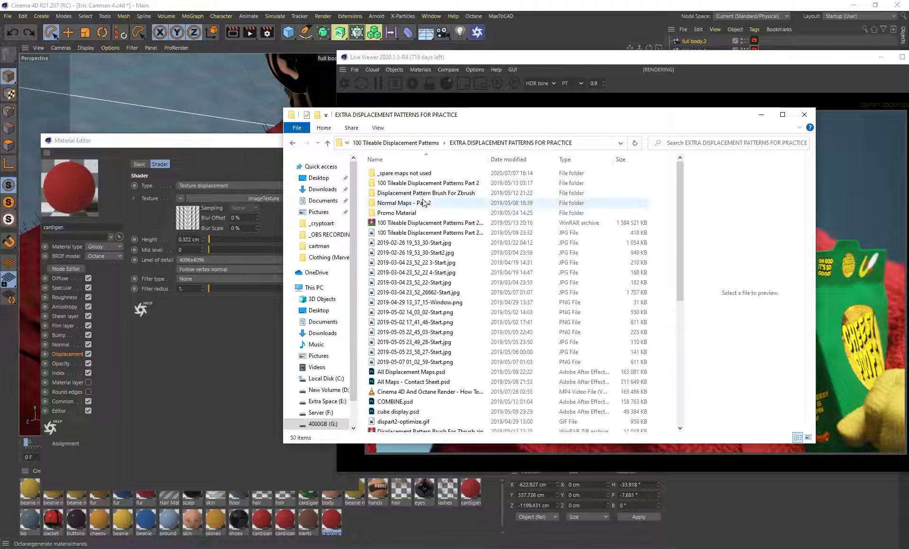
double_click(400, 183)
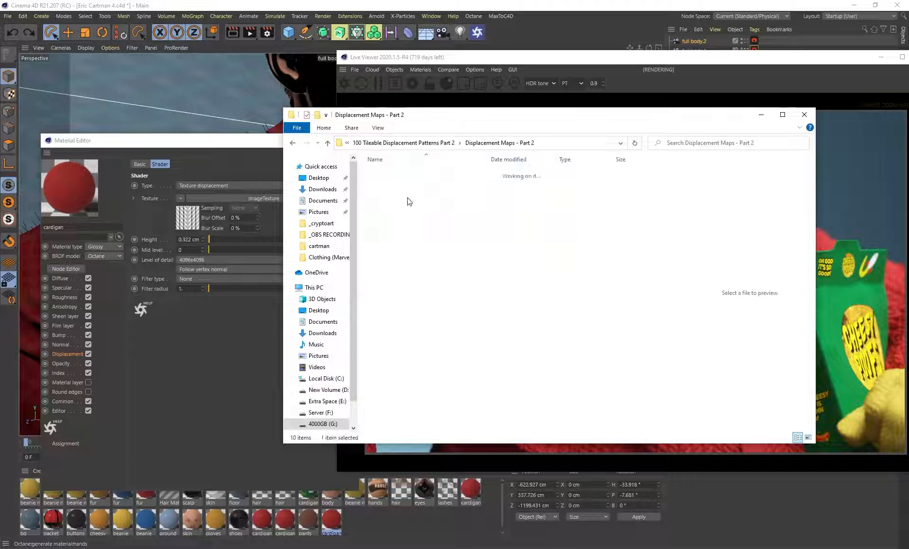
double_click(426, 208)
left_click(671, 268)
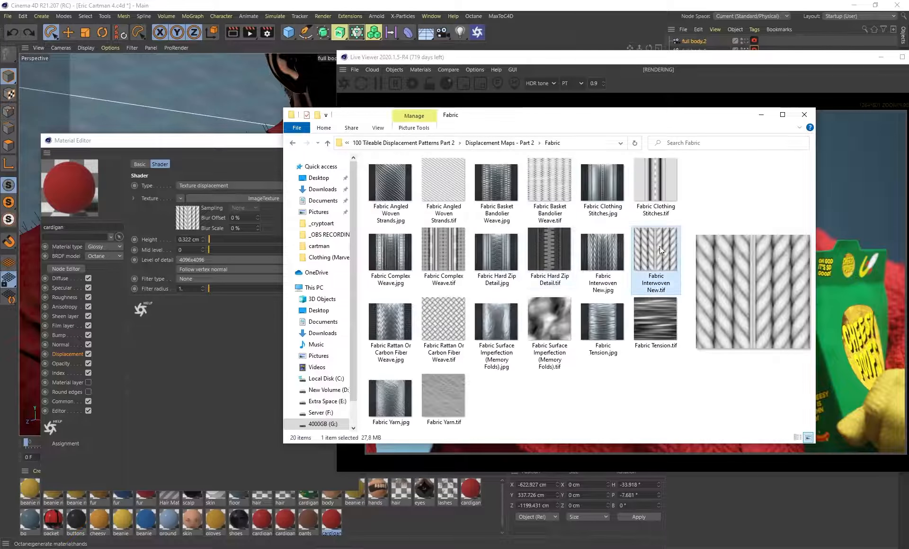
left_click_drag(563, 115, 337, 134)
left_click(536, 138)
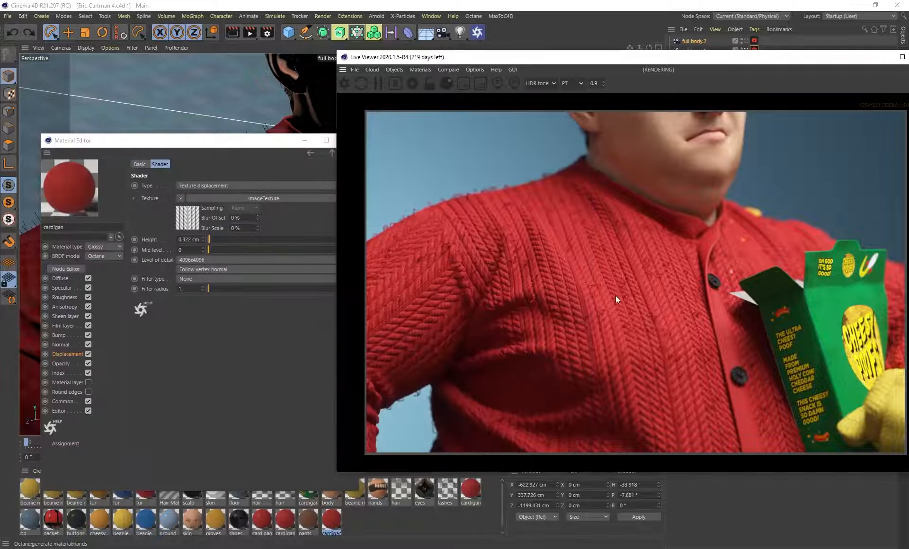
Examine the displaced knit pattern up close at the cardigan's shoulder in the live render
left_click(185, 240)
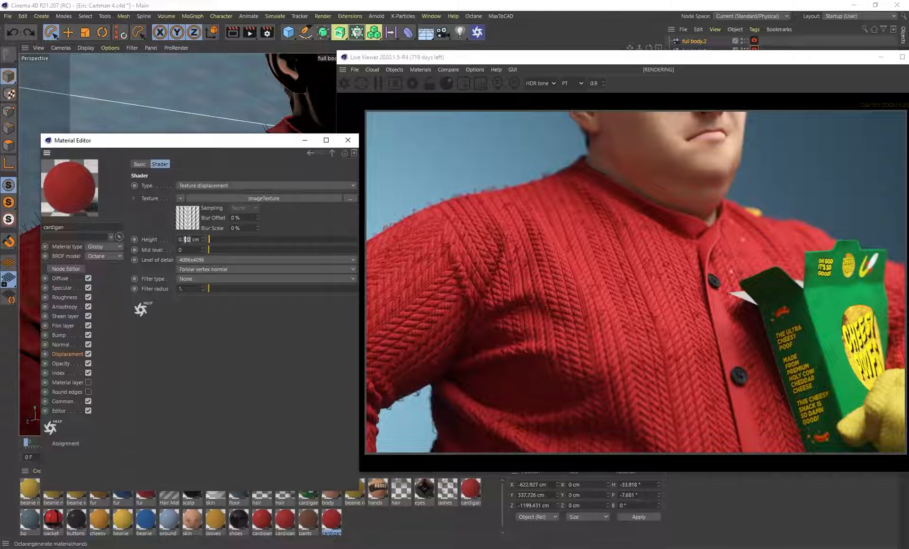
left_click_drag(240, 187, 179, 195)
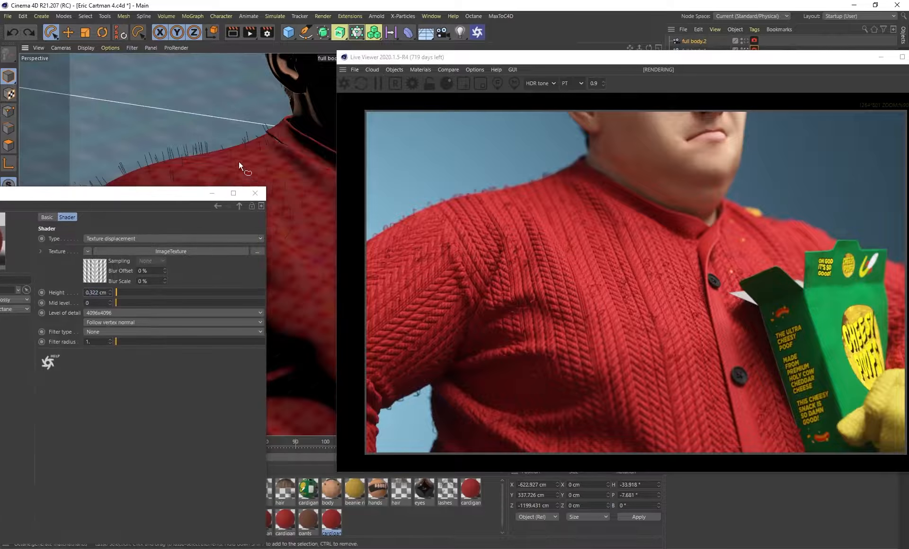
scroll(223, 161, "up", 5)
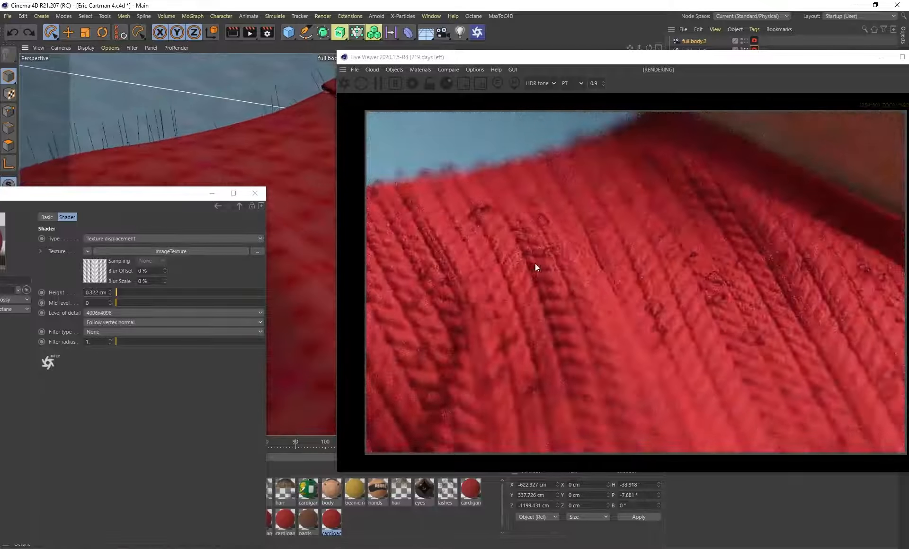
left_click_drag(253, 156, 246, 143, "alt")
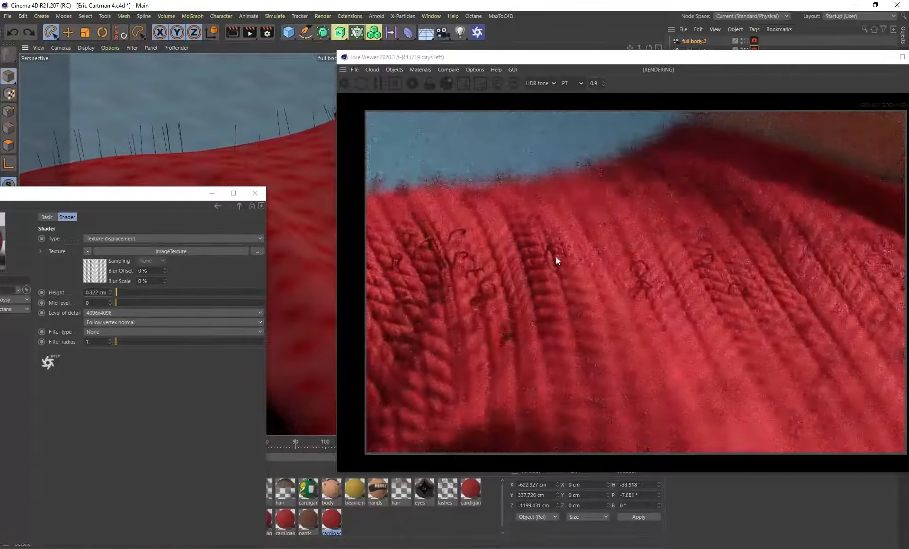
scroll(294, 198, "down", 5)
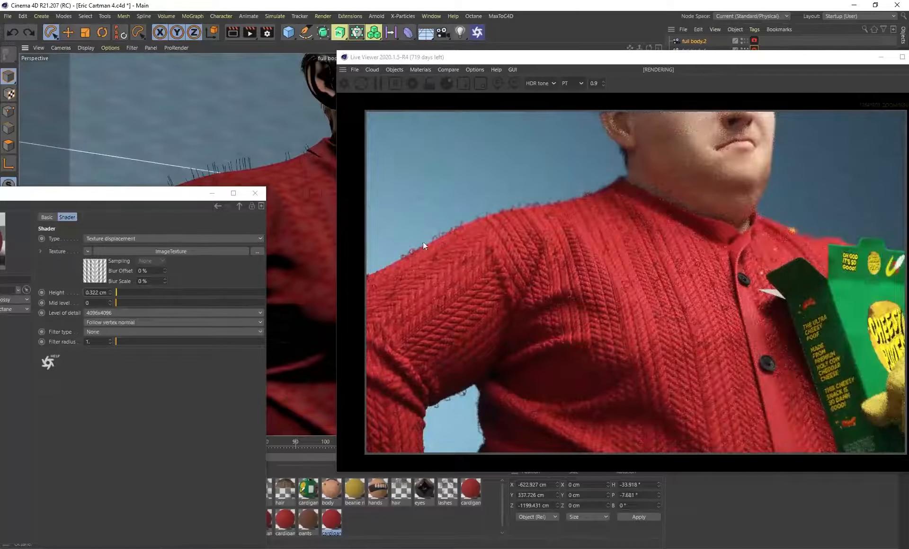
Review the displacement height and the image texture used in the cardigan material
left_click_drag(164, 194, 259, 98)
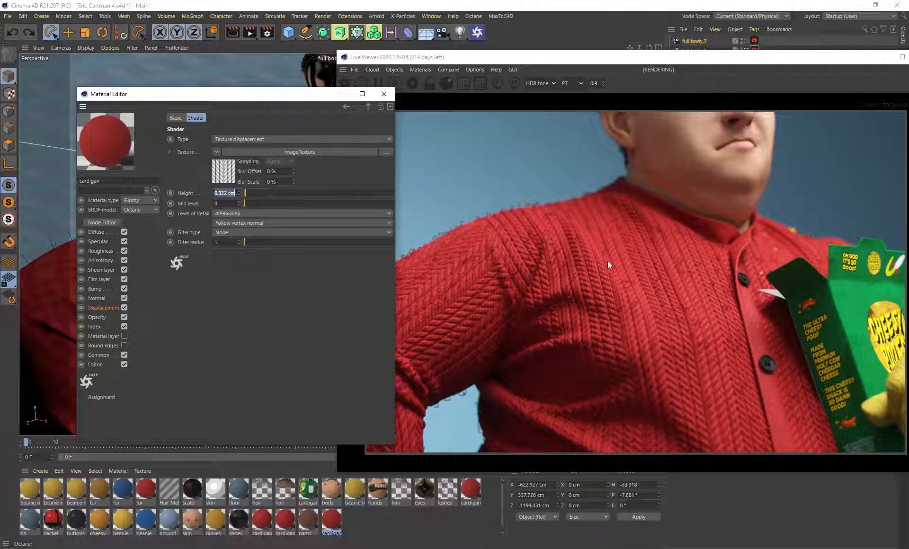
left_click(220, 194)
left_click_drag(226, 193, 211, 196)
left_click(299, 152)
left_click(180, 266)
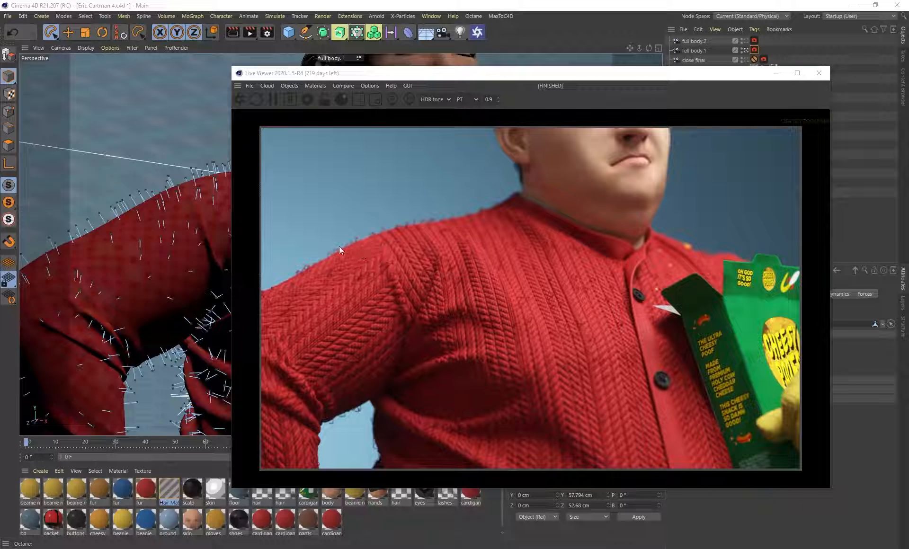
Examine the cardigan's fuzz at the shoulder up close and across the whole upper body in the render
scroll(150, 217, "up", 2)
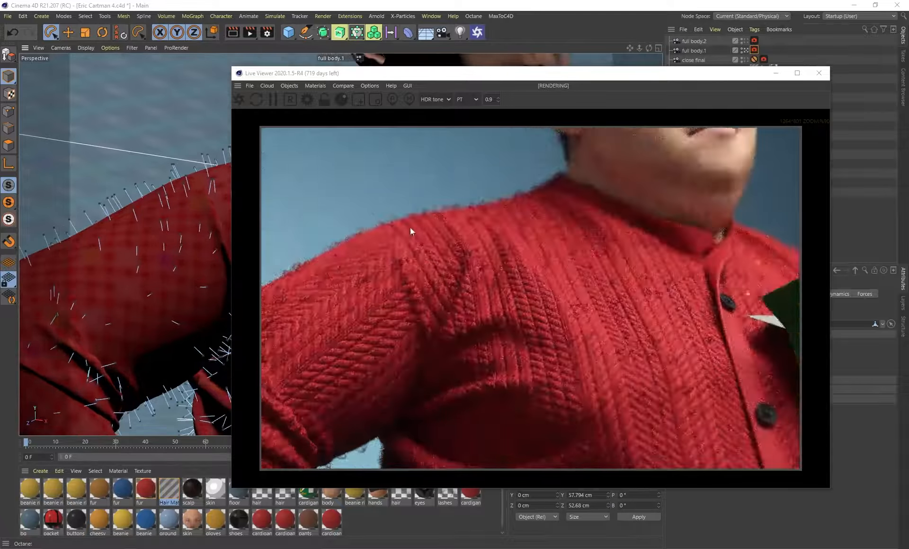
left_click_drag(459, 79, 487, 65)
scroll(218, 230, "down", 3)
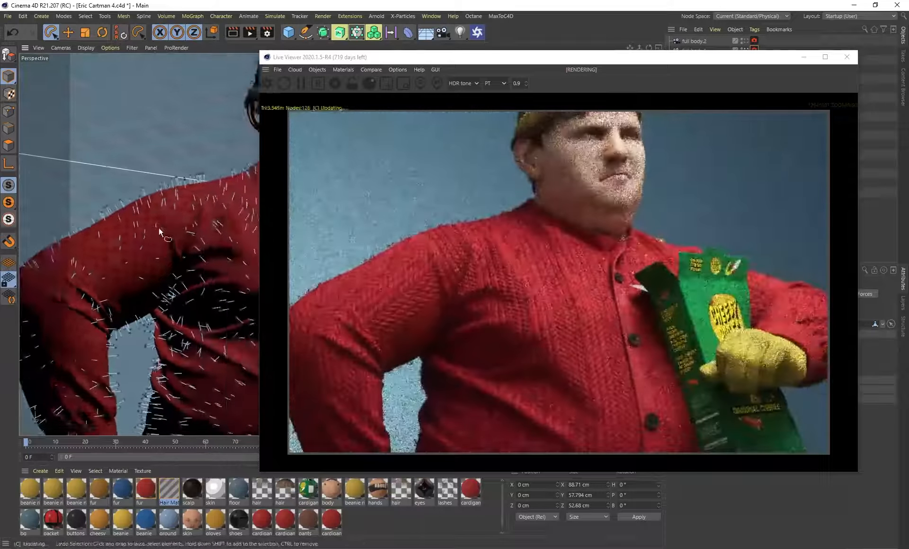
scroll(161, 232, "down", 2)
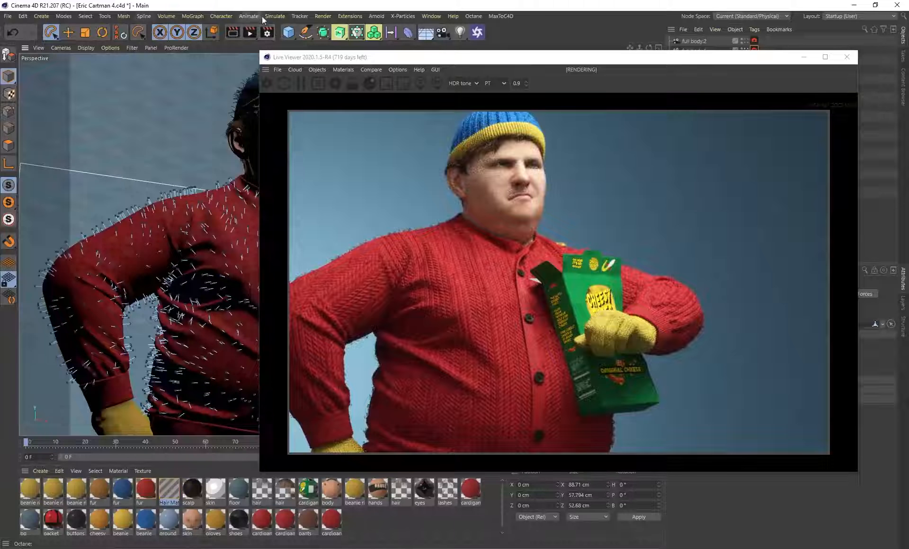
Look up the available hair object types for creating the cardigan's fuzz, without adding one
left_click(275, 16)
mouse_move(299, 92)
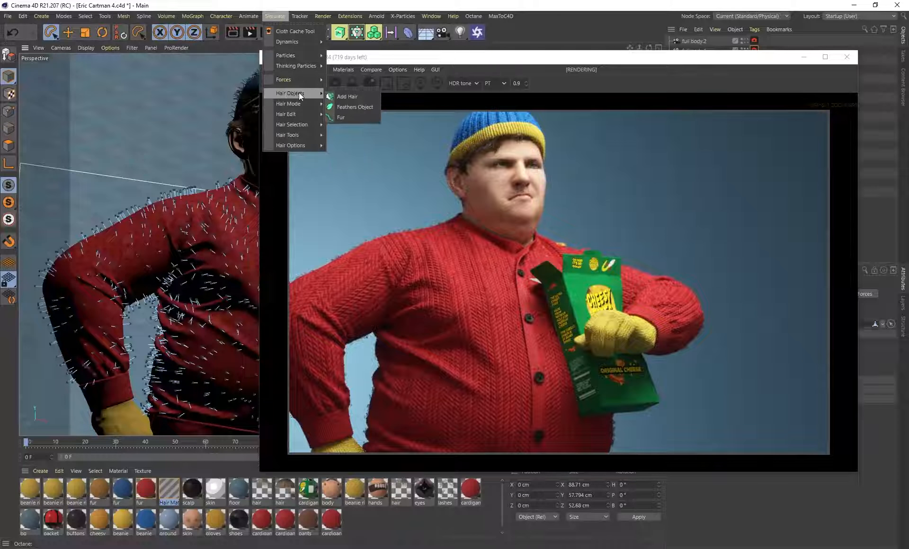
left_click(507, 62)
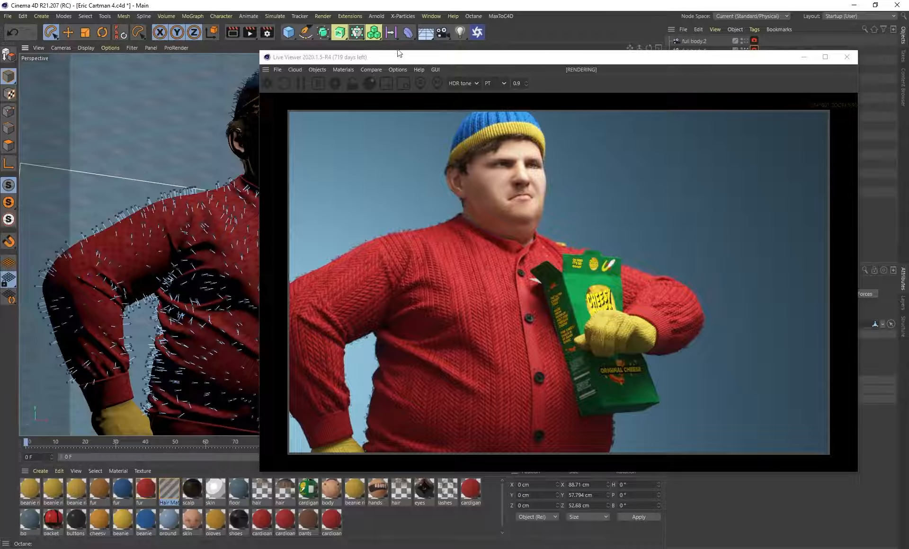
Review the hair material's color, thickness, frizz, kink and curl settings used for the cardigan fuzz
left_click_drag(398, 53, 462, 41)
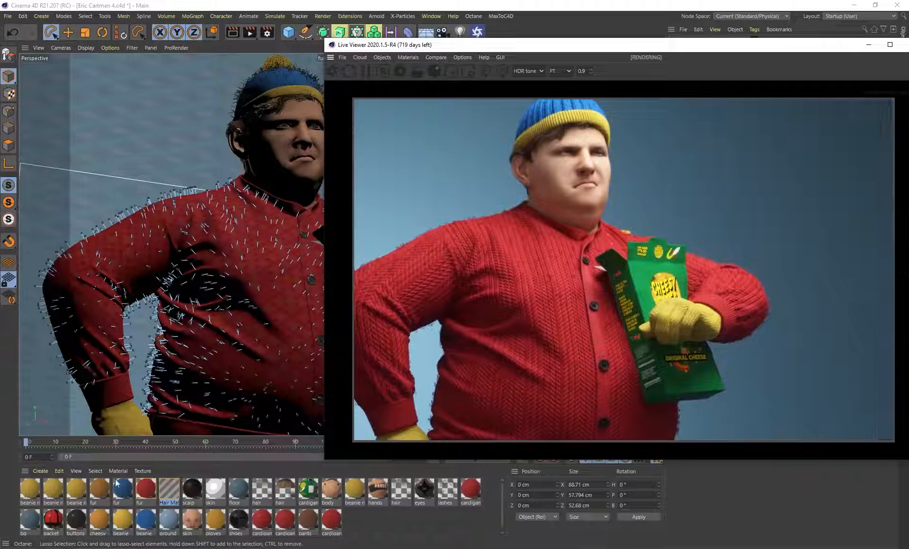
left_click(170, 492)
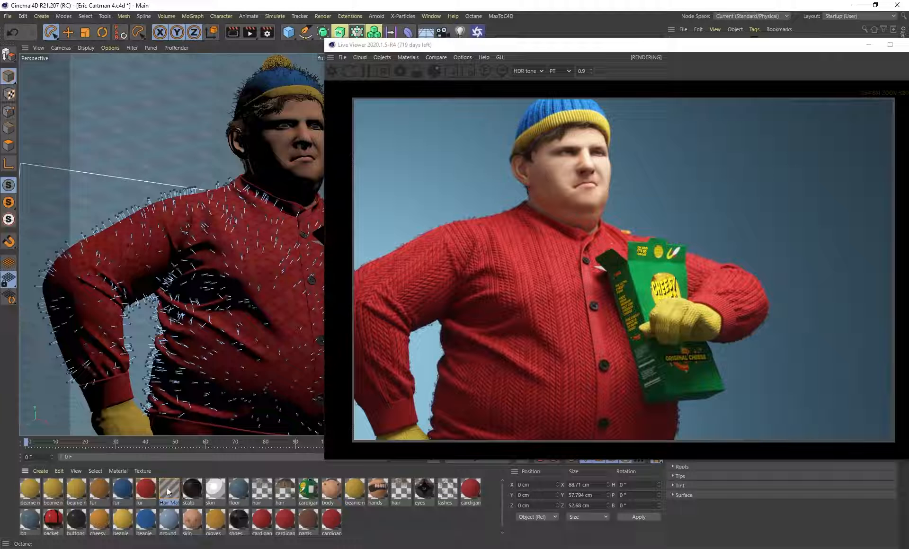
double_click(170, 490)
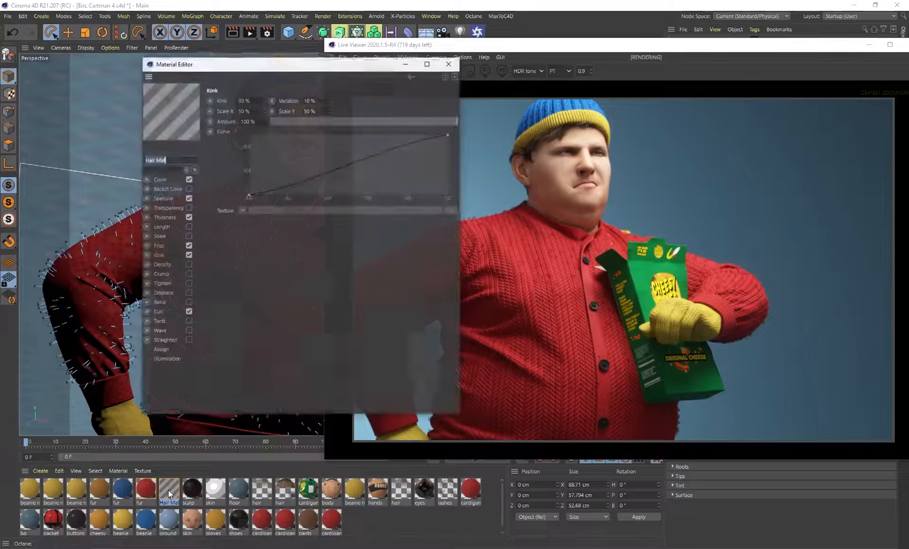
left_click(162, 180)
left_click(169, 209)
left_click(166, 216)
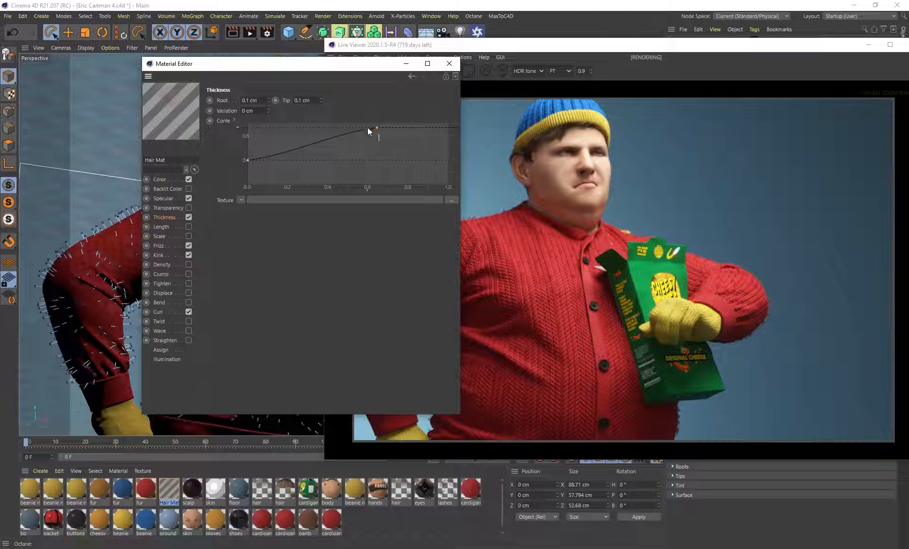
left_click(160, 246)
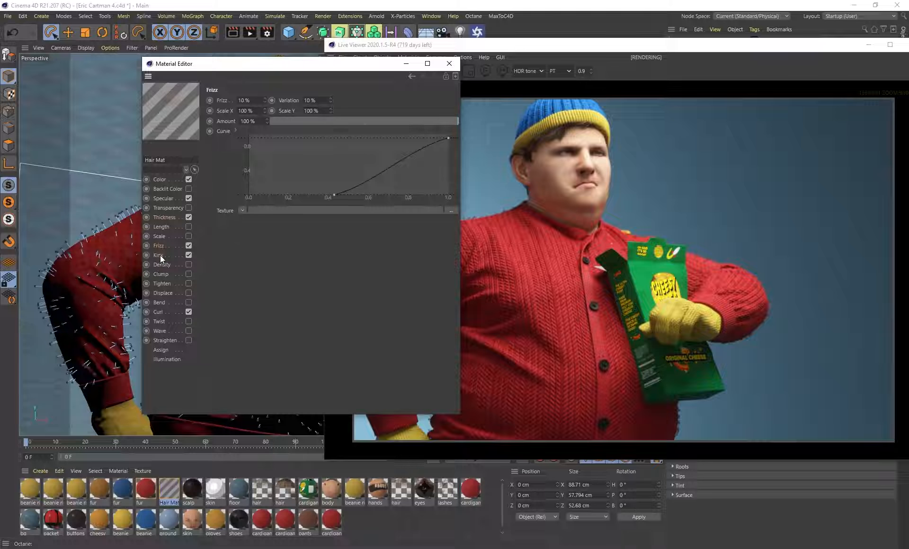
left_click(160, 255)
left_click(160, 312)
left_click_drag(282, 69, 195, 147)
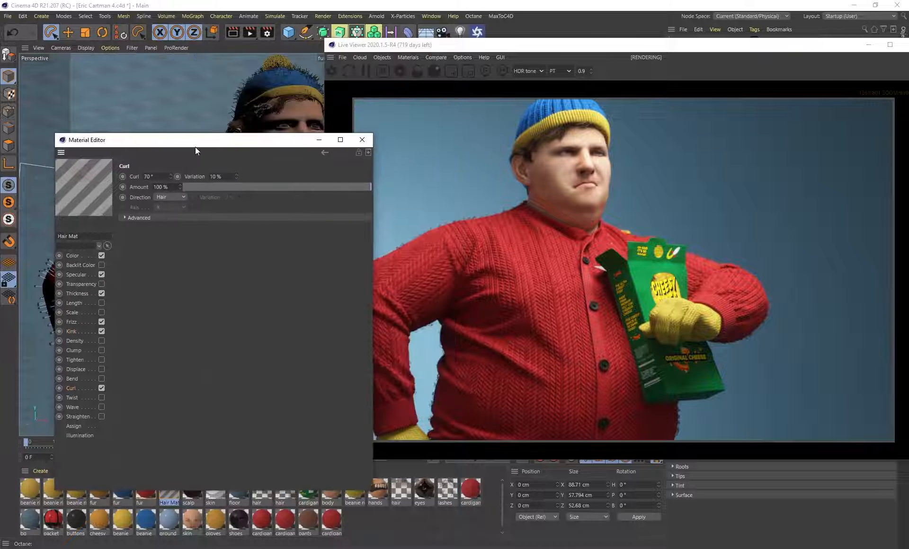
left_click(362, 139)
Check the cardigan fuzz at the shoulder in the render and review the Hair object's guide count, segments and length
scroll(173, 195, "up", 8)
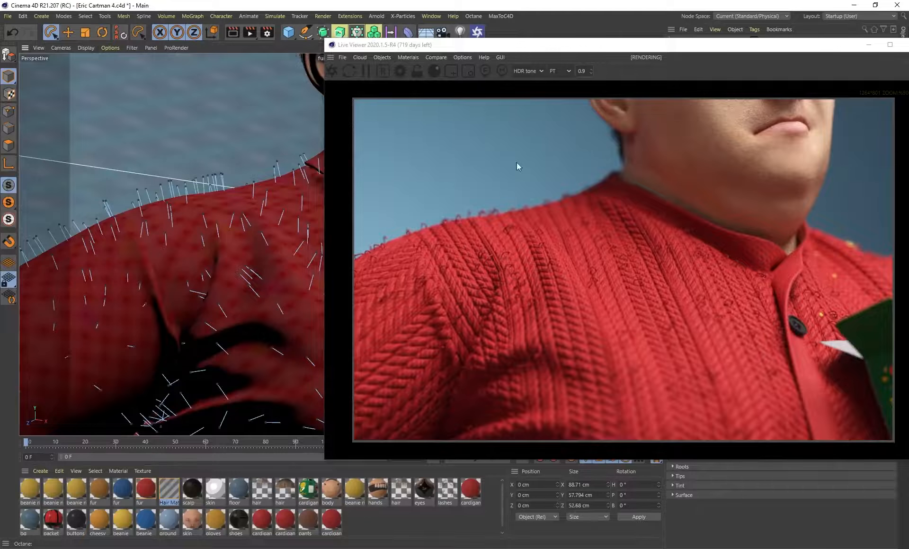
scroll(525, 204, "down", 5)
left_click_drag(616, 58, 351, 81)
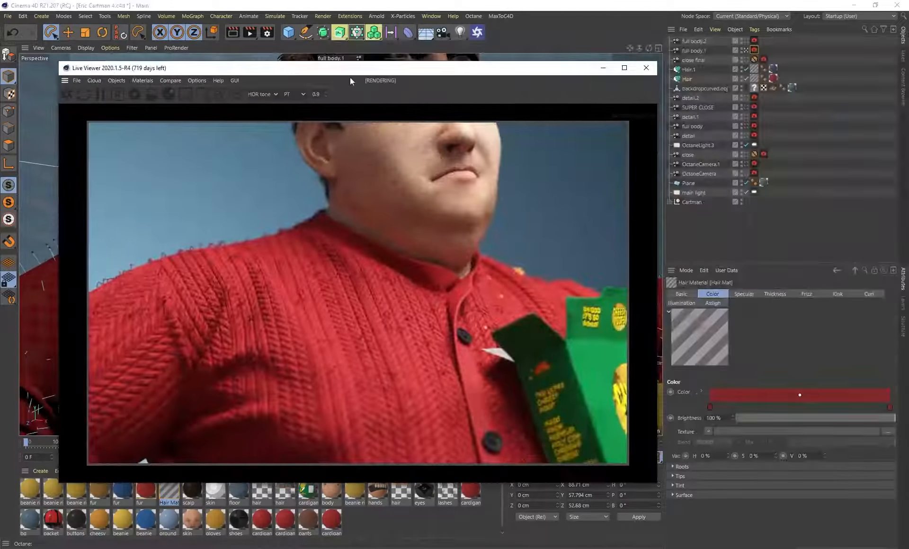
left_click(687, 80)
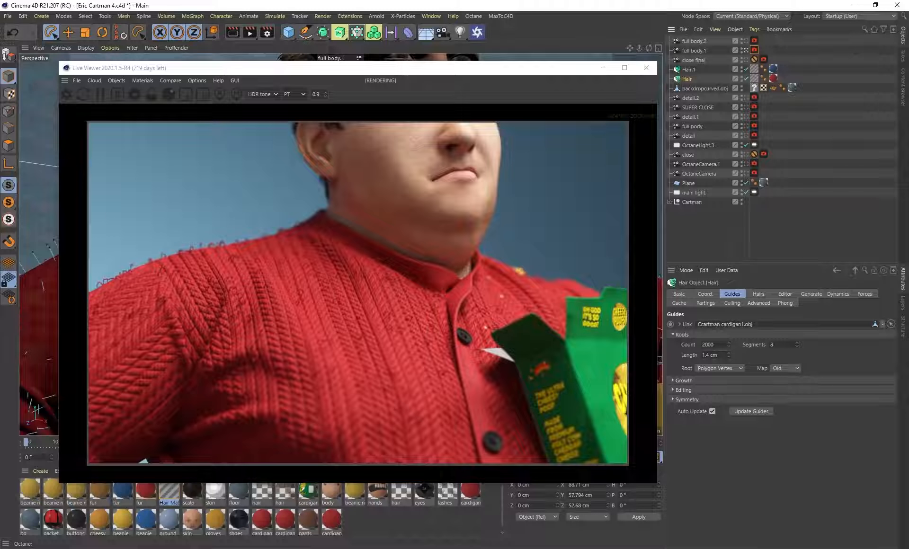
left_click(720, 348)
left_click(700, 355)
left_click_drag(317, 70, 484, 65)
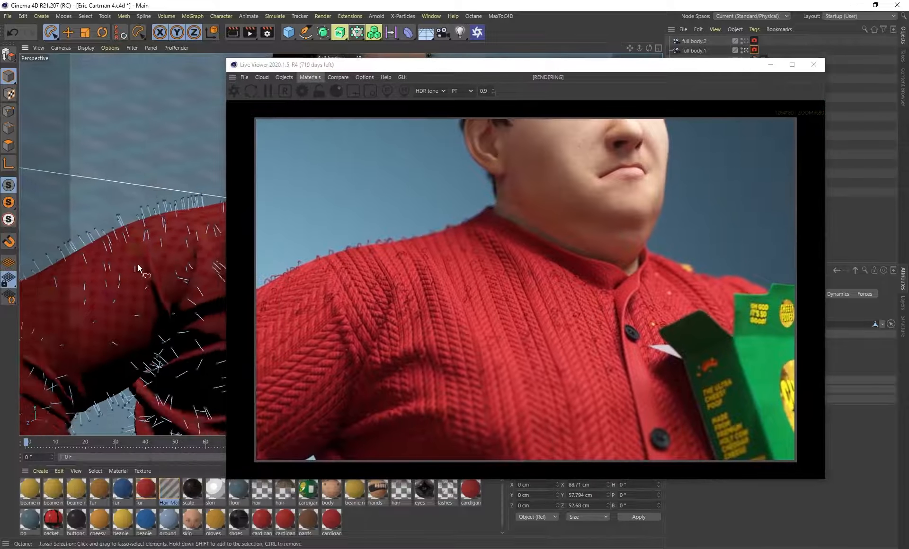
left_click_drag(138, 263, 178, 206, "alt")
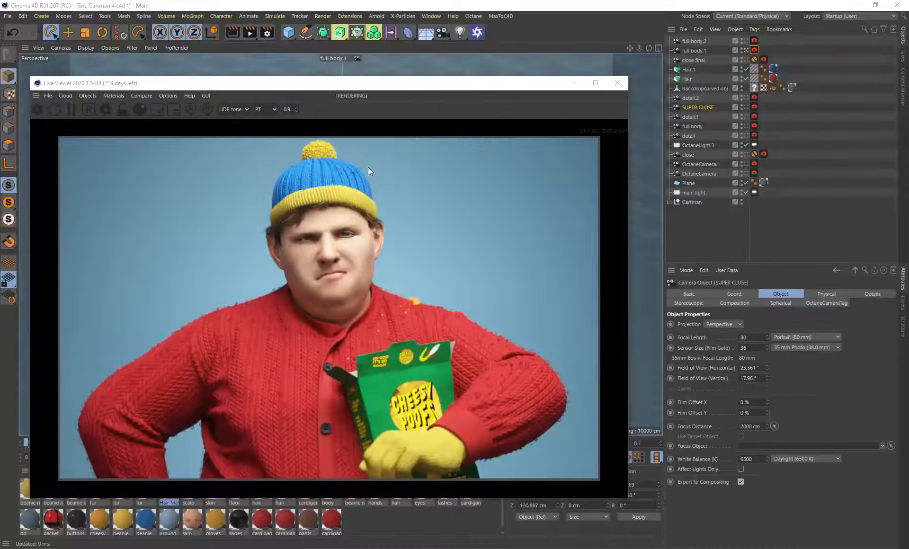
Examine the character's front-view live render and review the Octane Pathtracing kernel settings without changing them
left_click_drag(305, 85, 543, 59)
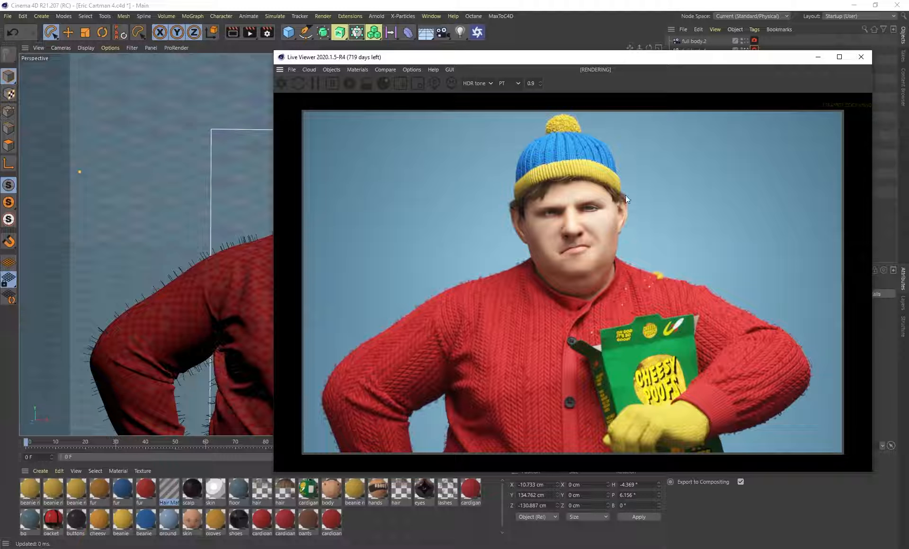
left_click_drag(567, 62, 485, 76)
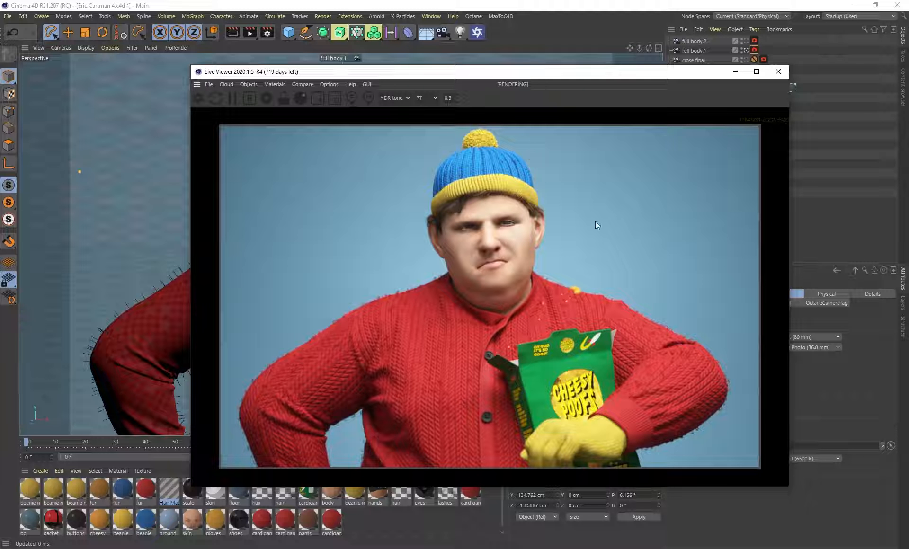
left_click_drag(493, 79, 576, 88)
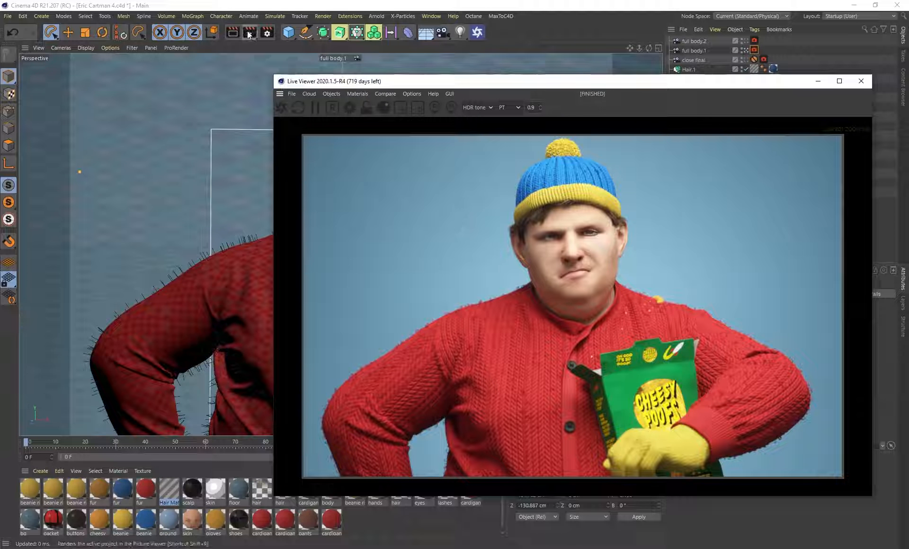
left_click(349, 107)
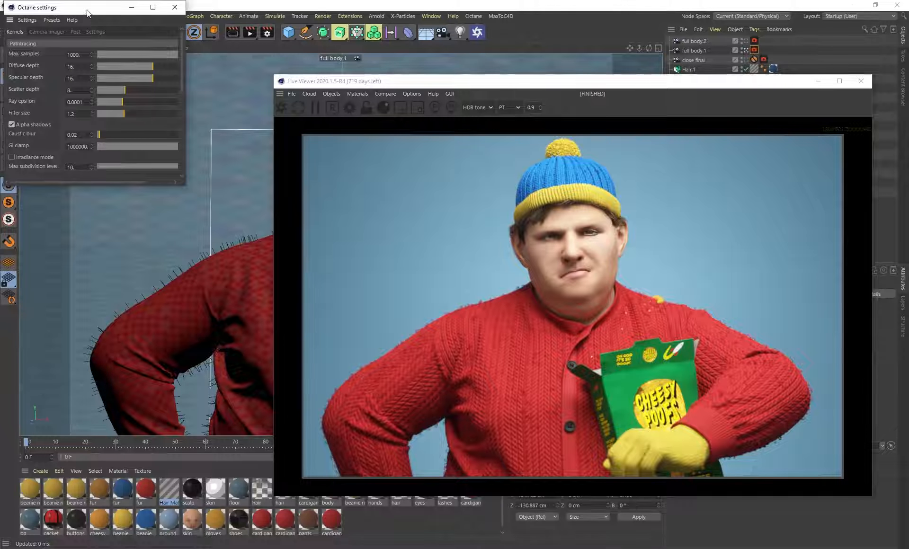
left_click_drag(87, 9, 235, 151)
left_click(330, 148)
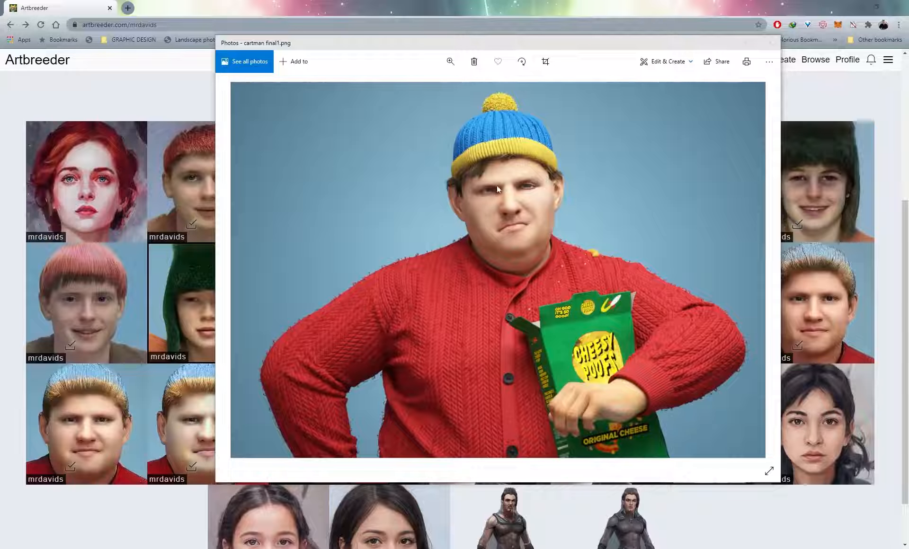
Compare the cartman final1.png render with the Artbreeder portraits and open the last blue-and-yellow-capped face for gene editing
left_click_drag(409, 40, 435, 47)
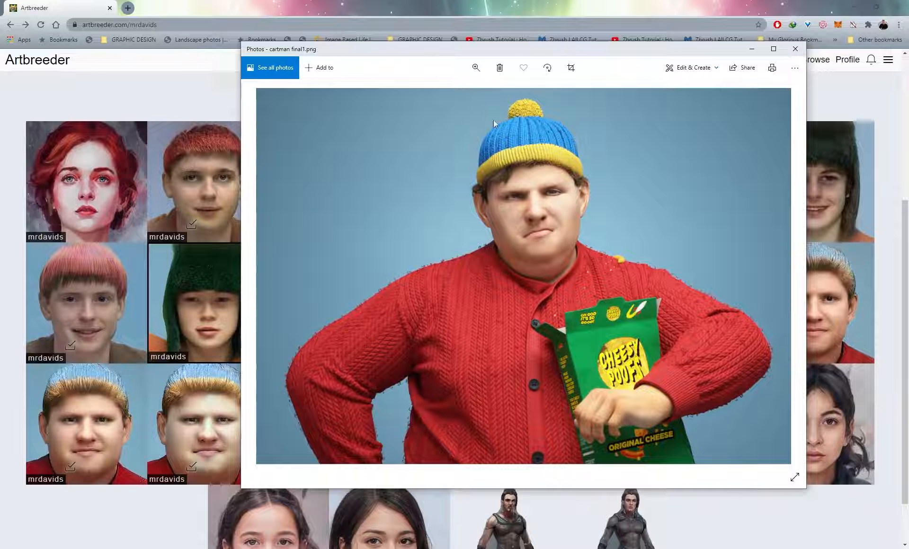
left_click_drag(497, 49, 889, 98)
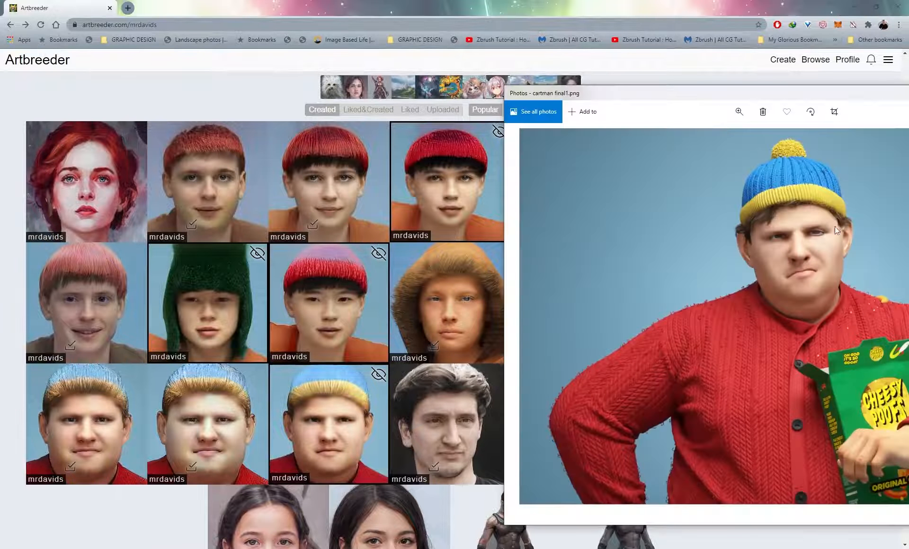
scroll(316, 430, "down", 1)
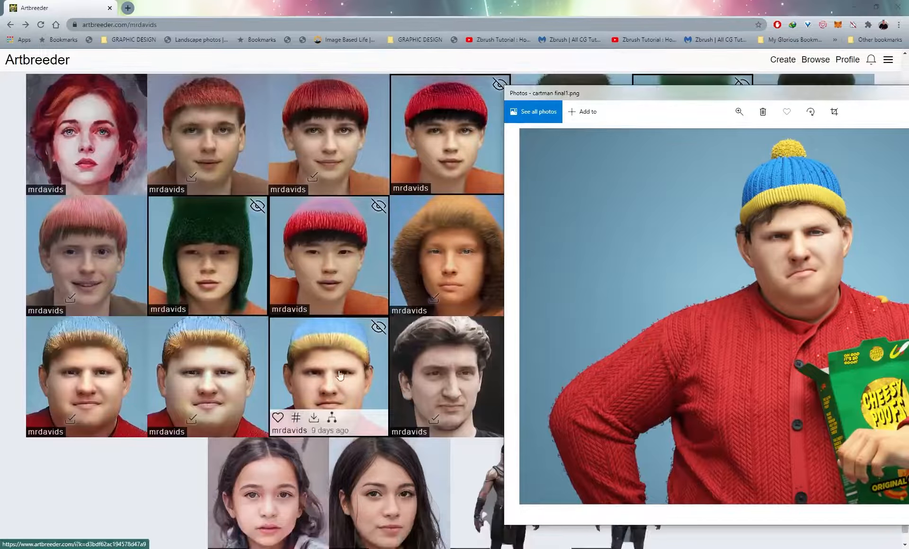
left_click_drag(688, 93, 256, 61)
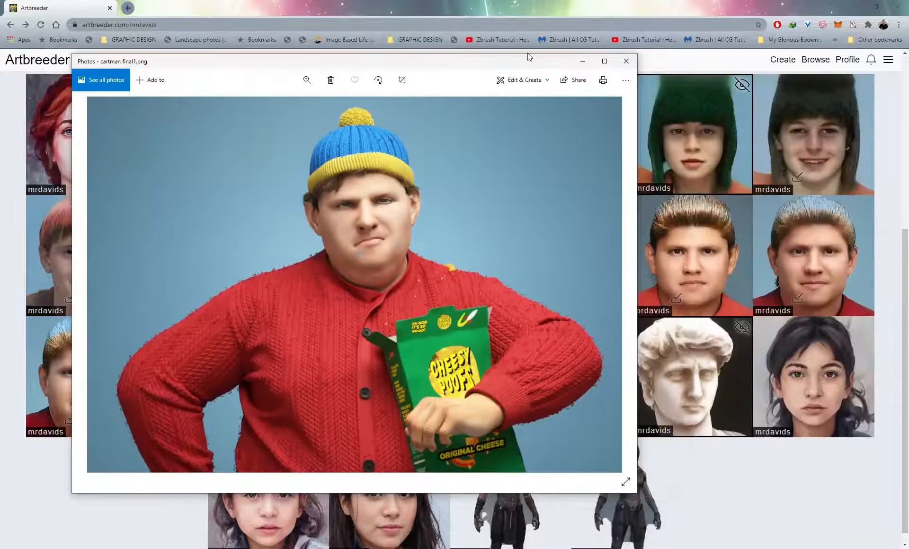
left_click(590, 65)
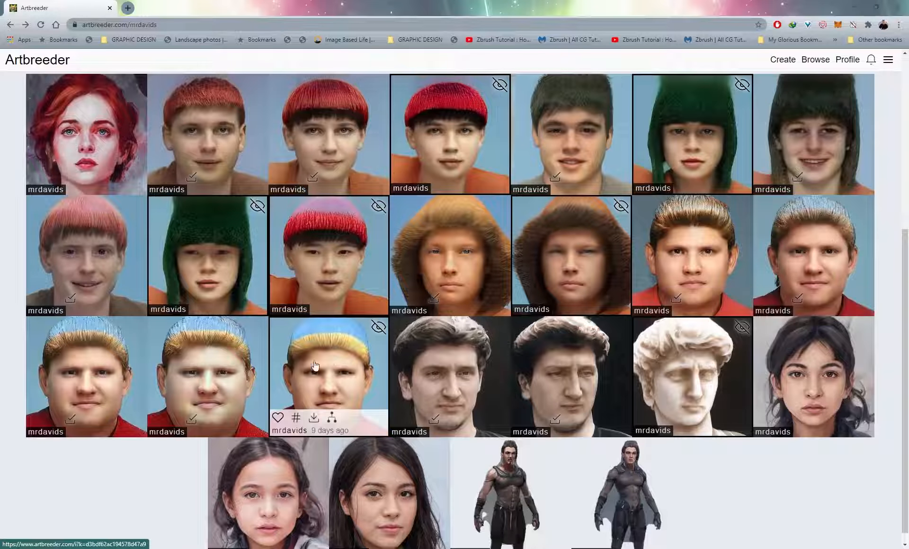
left_click(340, 368)
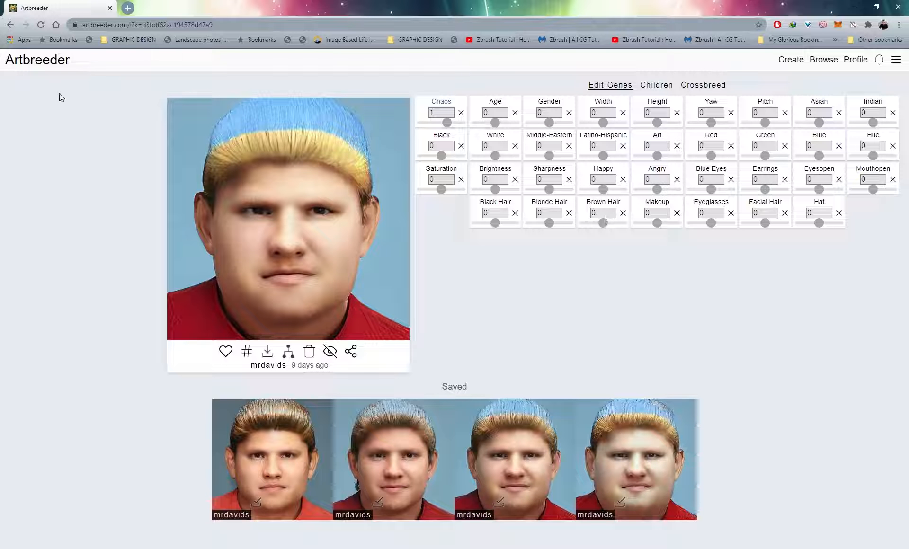
left_click(896, 62)
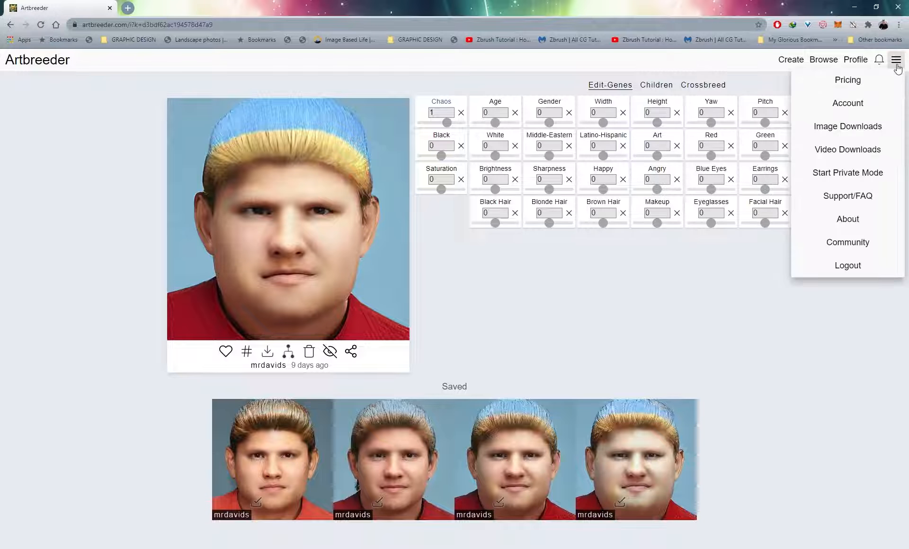
left_click(878, 60)
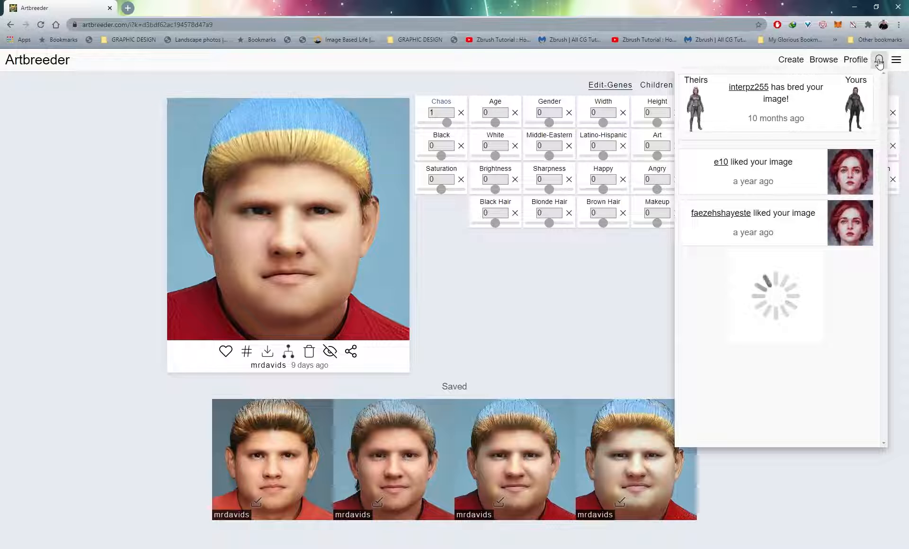
left_click(895, 61)
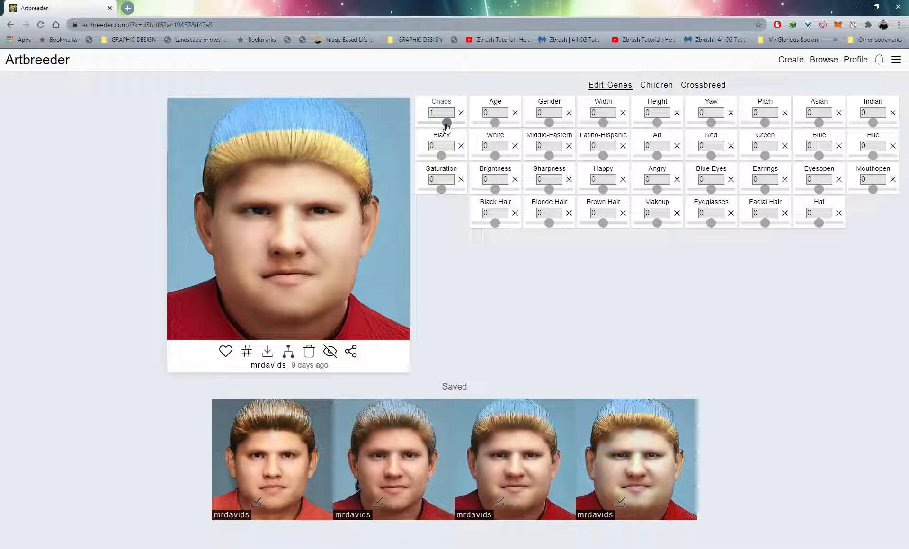
Adjust the portrait's genes, setting Chaos to about 0.707, Height to about -0.60 and Age to about -0.16
left_click_drag(447, 124, 442, 124)
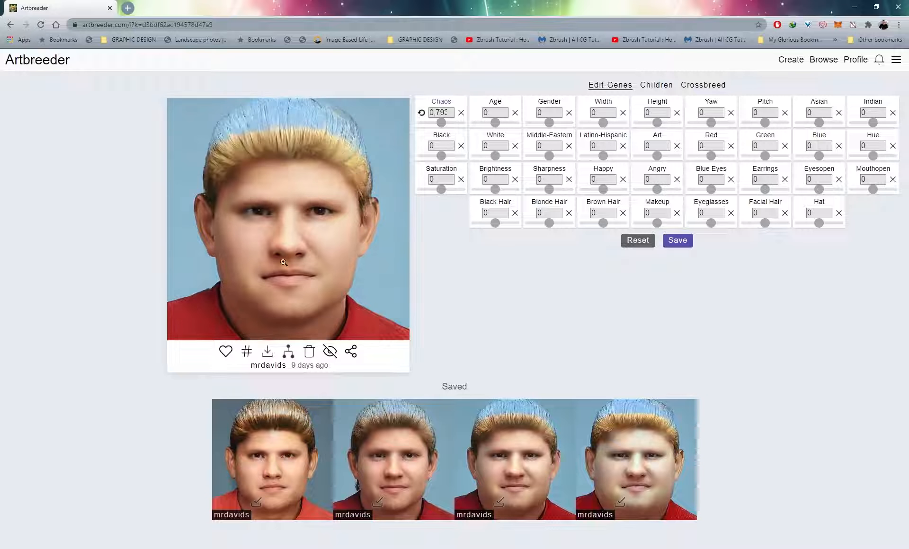
left_click_drag(441, 124, 439, 123)
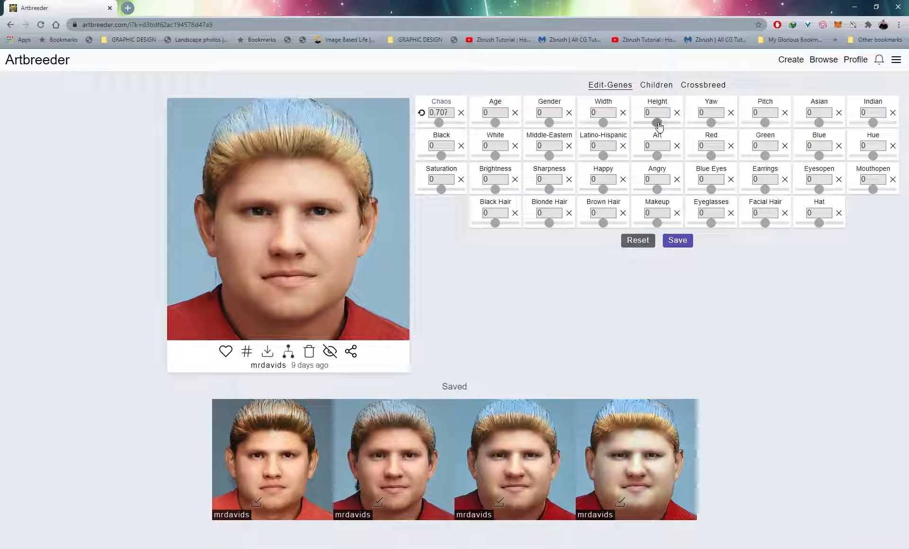
left_click_drag(658, 124, 651, 123)
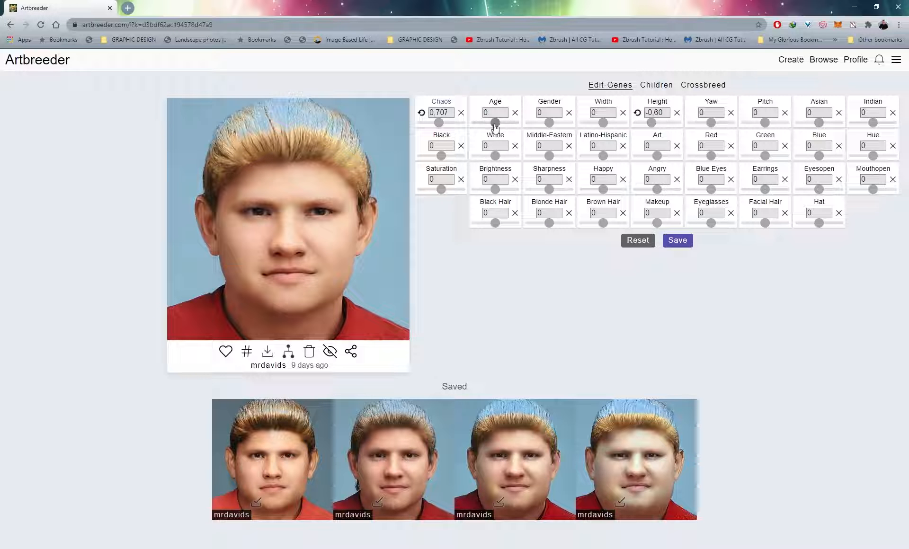
left_click_drag(495, 123, 503, 124)
left_click_drag(503, 123, 494, 126)
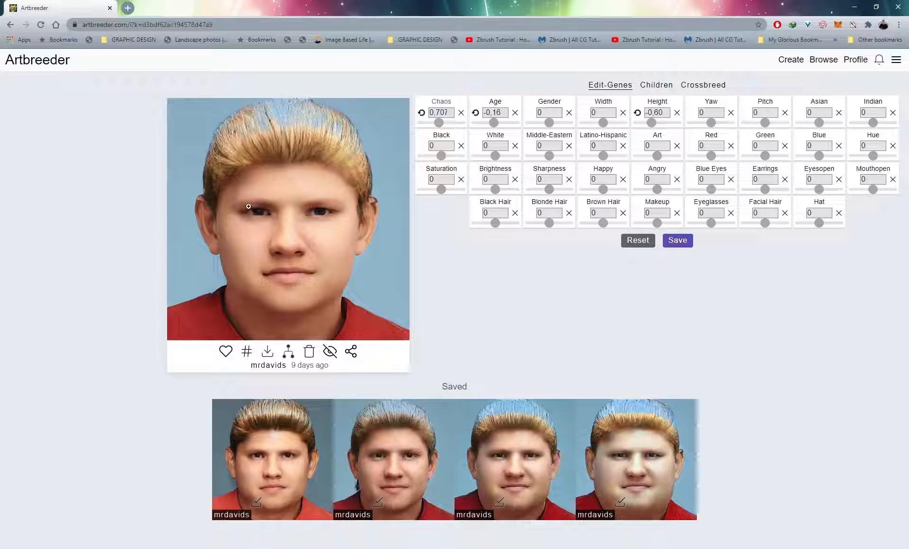
Compare the edited Artbreeder face side by side with the cartman final1.png render
mouse_move(546, 547)
left_click(663, 499)
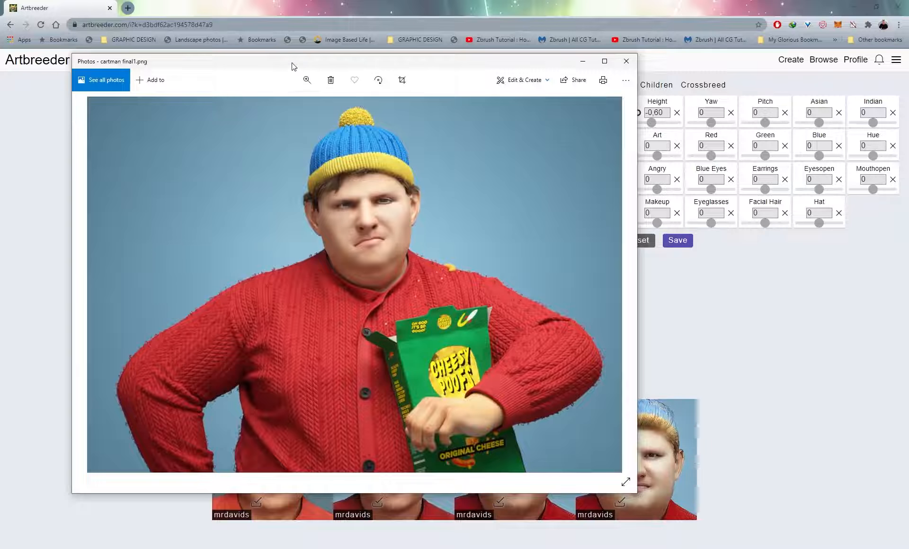
left_click_drag(292, 66, 582, 81)
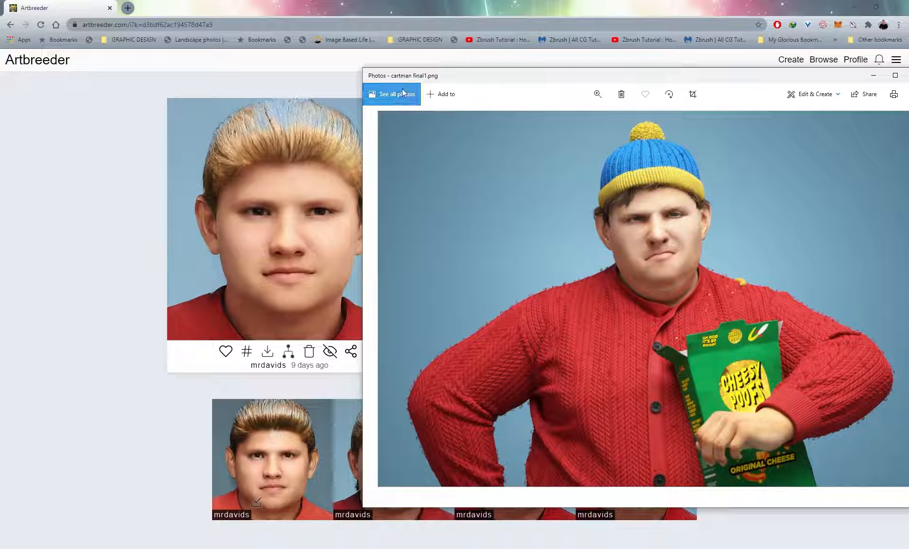
left_click(383, 12)
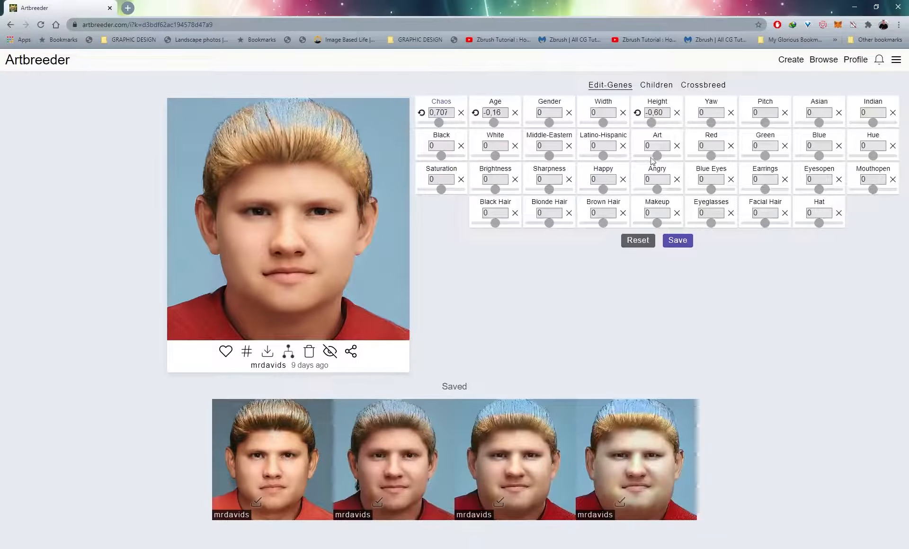
Try the portrait's Happy gene at about 0.663, and bring it back down to about 0.077
left_click_drag(603, 190, 610, 191)
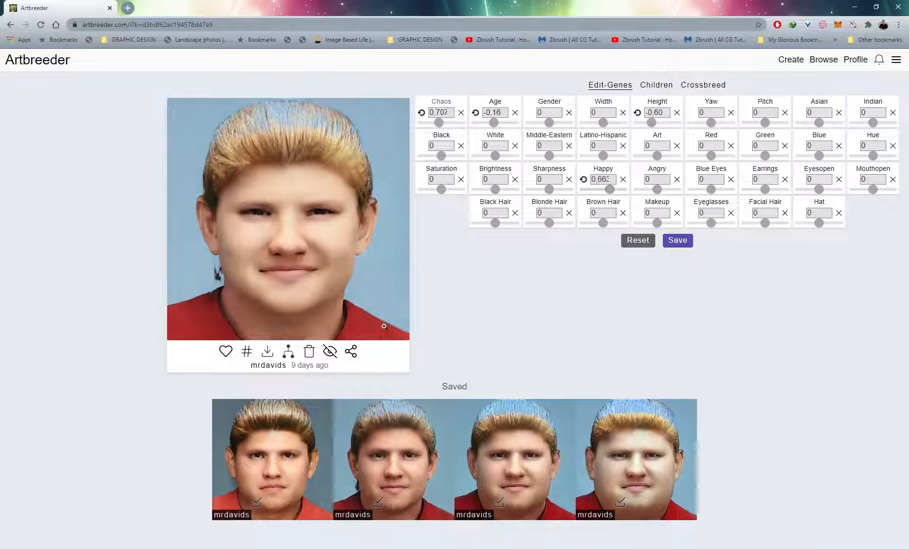
left_click_drag(609, 189, 604, 189)
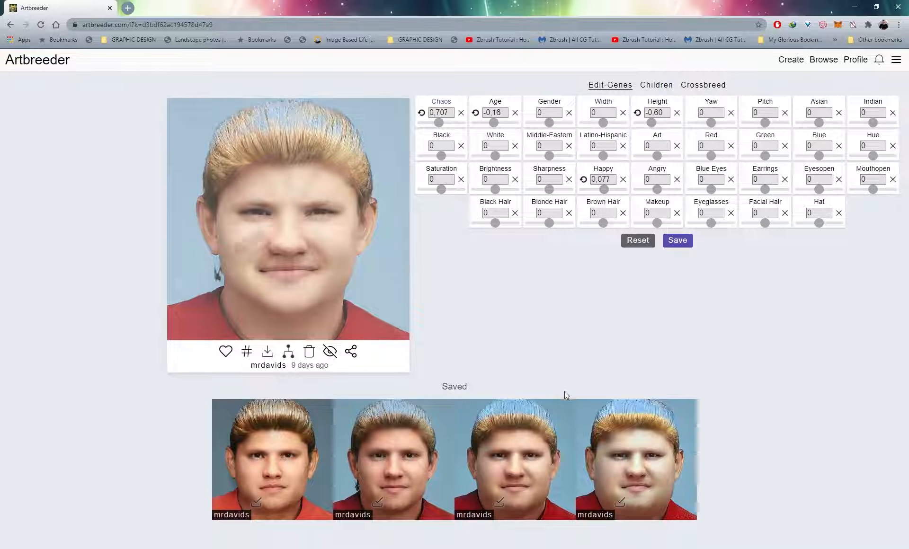
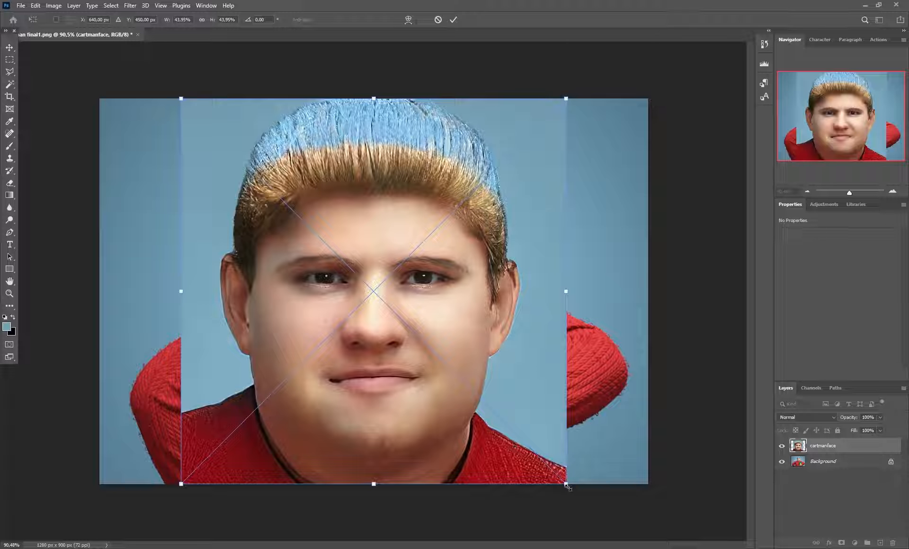
Scale the placed cartmanface image to 17.97%, commit the placement and move it over the character's head
left_click_drag(566, 486, 333, 249)
left_click_drag(316, 196, 253, 228)
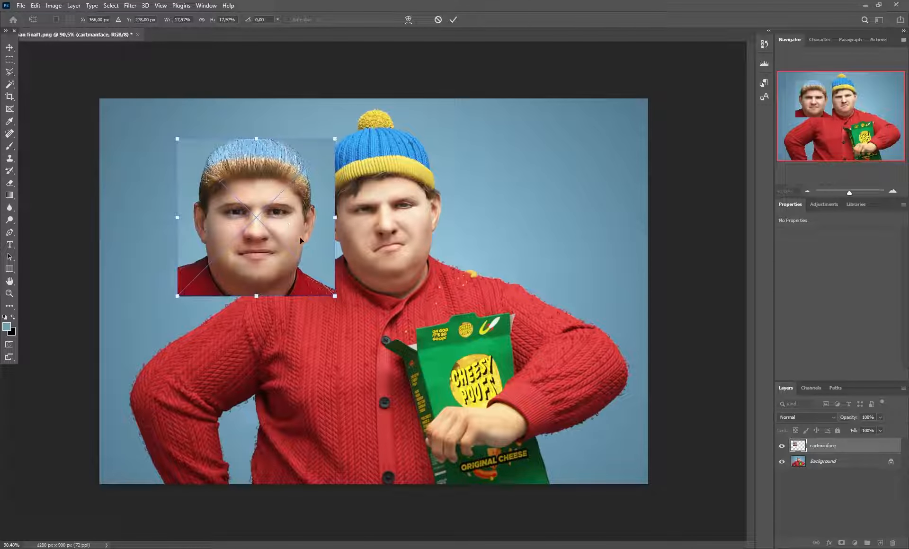
key("Return")
left_click_drag(274, 211, 392, 210)
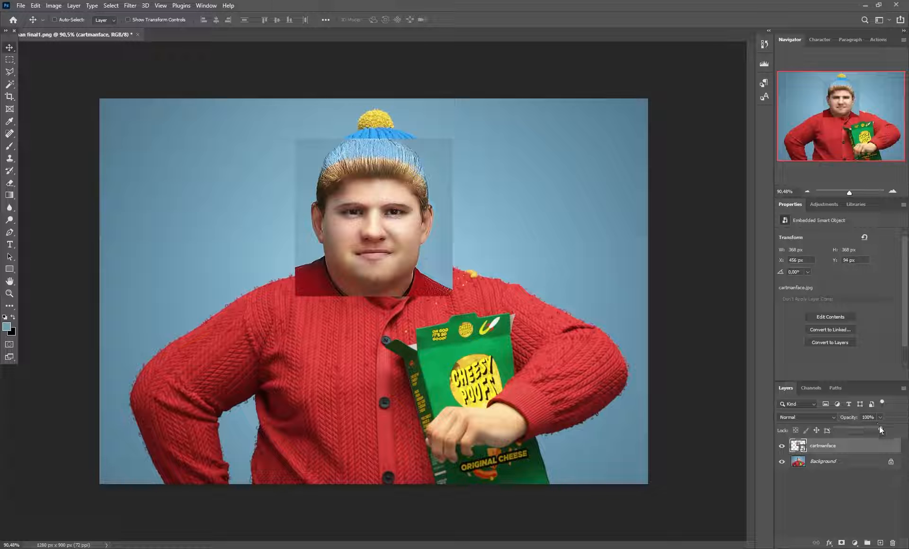
Lower the cartmanface layer's opacity to 51% and roughly align its face with the rendered face beneath
left_click_drag(863, 429, 859, 428)
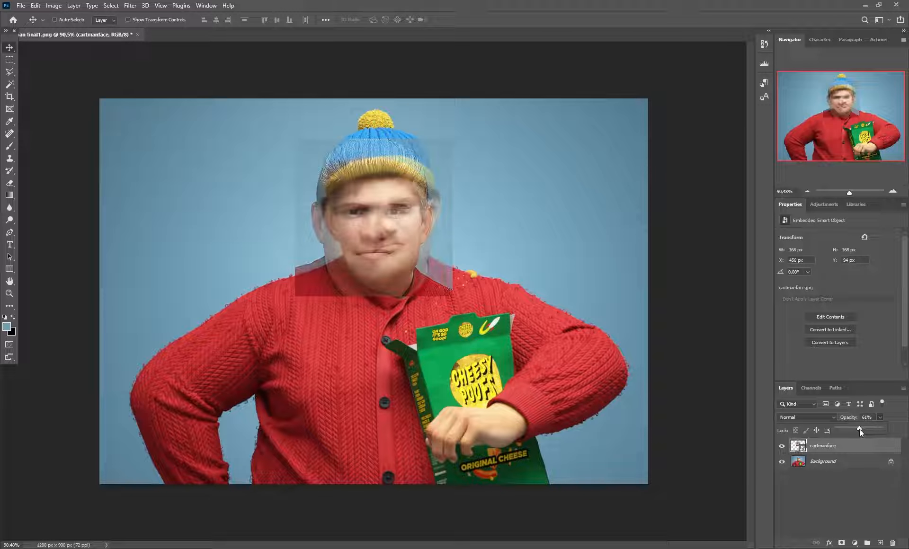
left_click(856, 191)
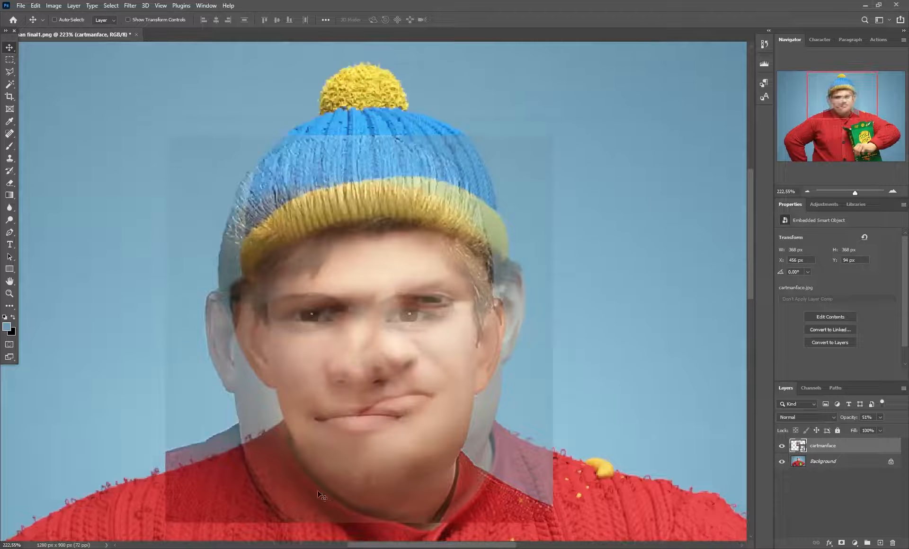
left_click_drag(320, 449, 337, 475)
Transform the cartmanface layer to -4.96° rotation and 17.44% scale, nudging its eyes, nose and mouth onto the rendered face
left_click(35, 5)
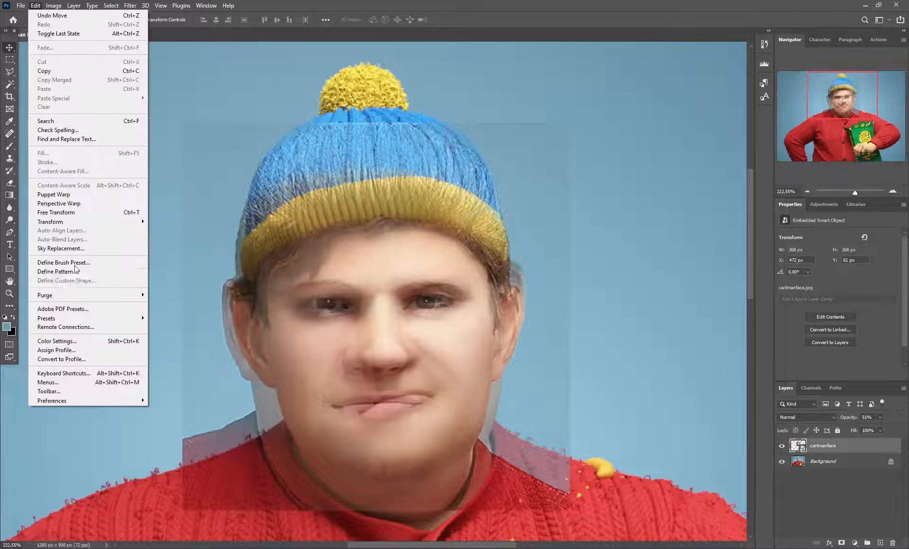
left_click(66, 213)
left_click_drag(596, 530, 616, 512)
left_click_drag(400, 413, 408, 415)
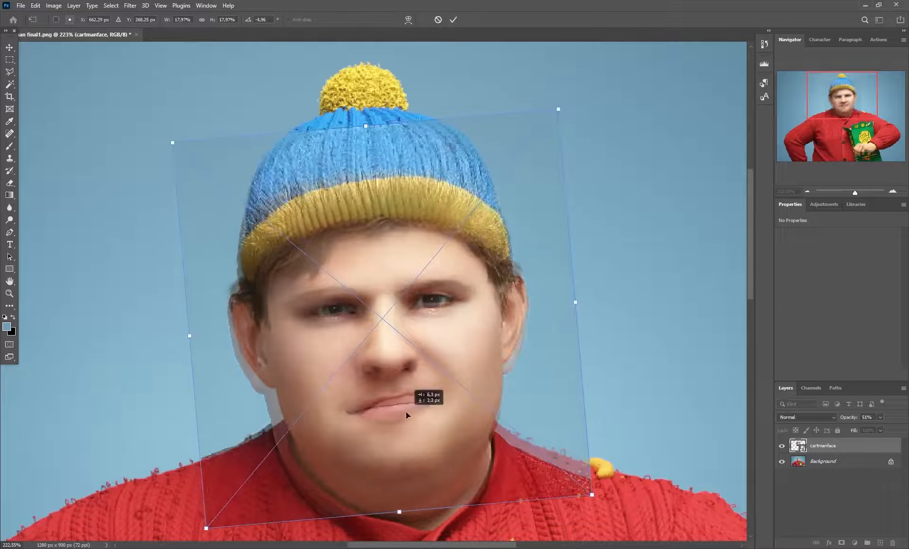
left_click_drag(592, 495, 579, 485)
left_click_drag(401, 395, 404, 399)
left_click_drag(583, 483, 588, 484)
left_click_drag(400, 430, 411, 427)
left_click_drag(582, 483, 581, 483)
key("Return")
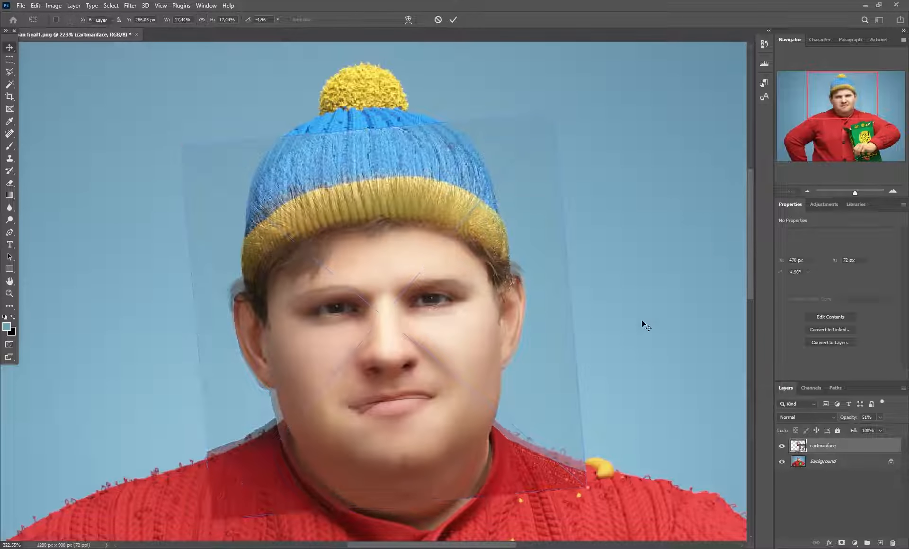
Raise the cartmanface layer's opacity to 57% and add a layer mask to it
left_click_drag(836, 96, 835, 103)
left_click(880, 417)
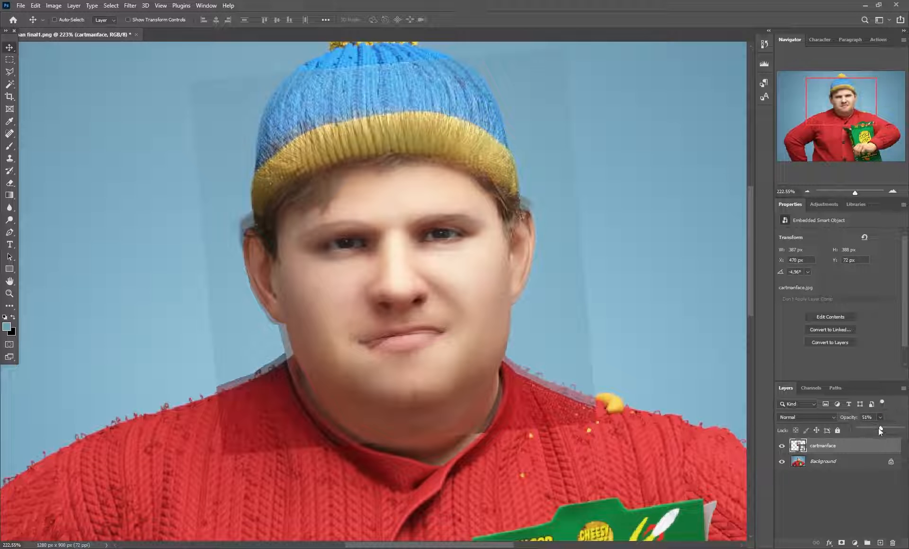
left_click_drag(881, 428, 883, 428)
left_click(840, 543)
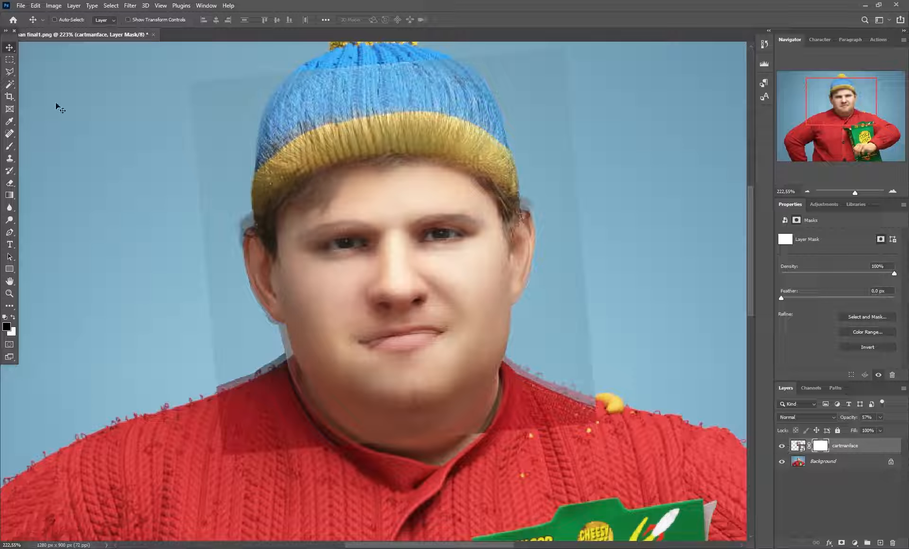
Set up the Brush tool with the Soft Round Pressure Opacity preset at 175 px
left_click(9, 146)
left_click(59, 19)
scroll(56, 156, "down", 3)
left_click(56, 165)
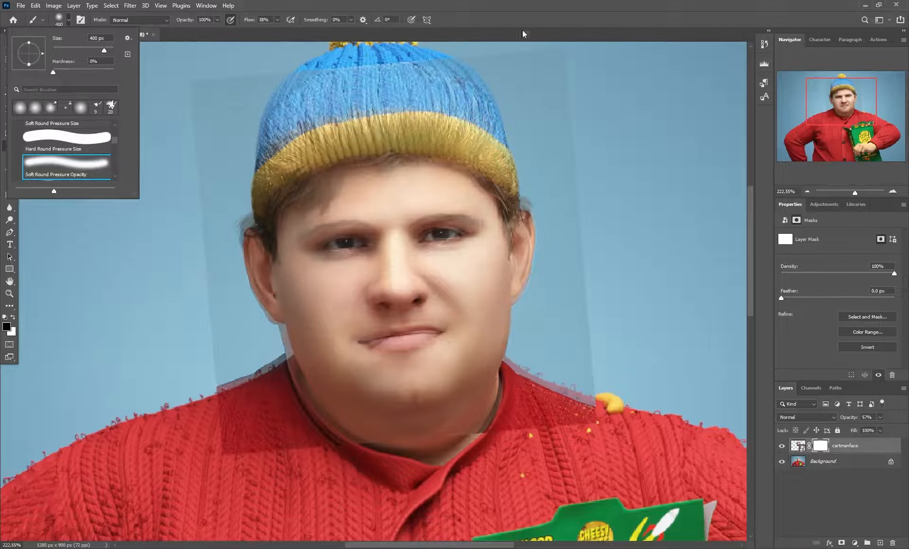
left_click(506, 16)
key("bracketleft")
key("bracketleft")
key("bracketleft")
key("bracketleft")
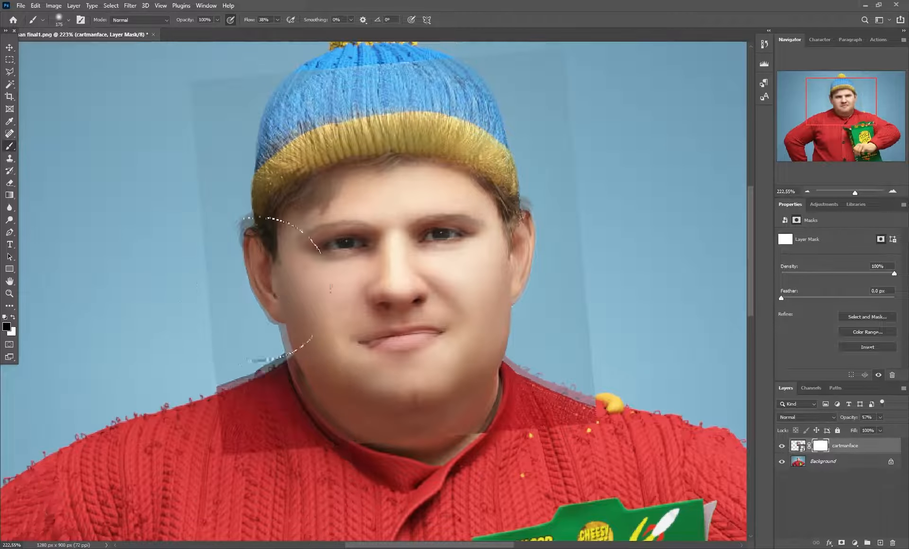
Paint on the layer mask to hide the pasted image's square borders over the background, hat and sweater
left_click_drag(207, 442, 237, 424)
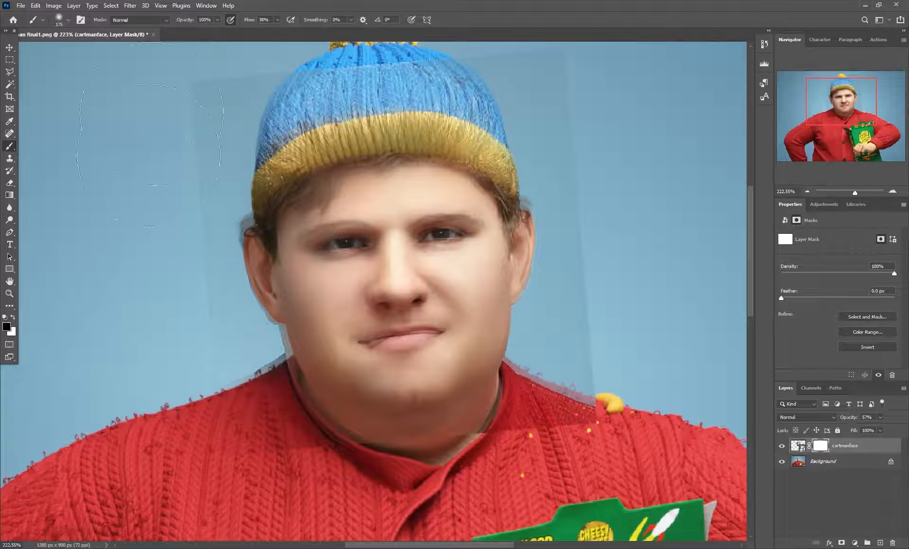
left_click_drag(331, 85, 454, 83)
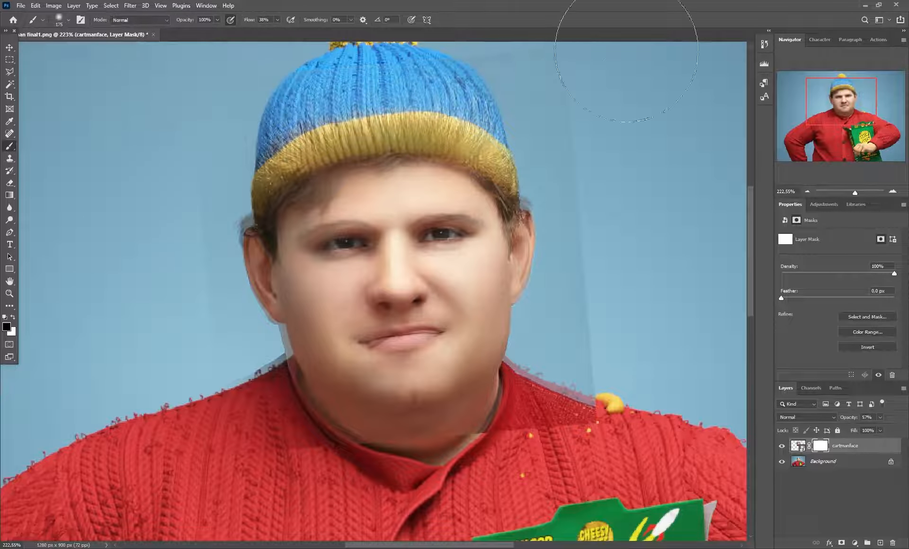
left_click_drag(568, 417, 590, 447)
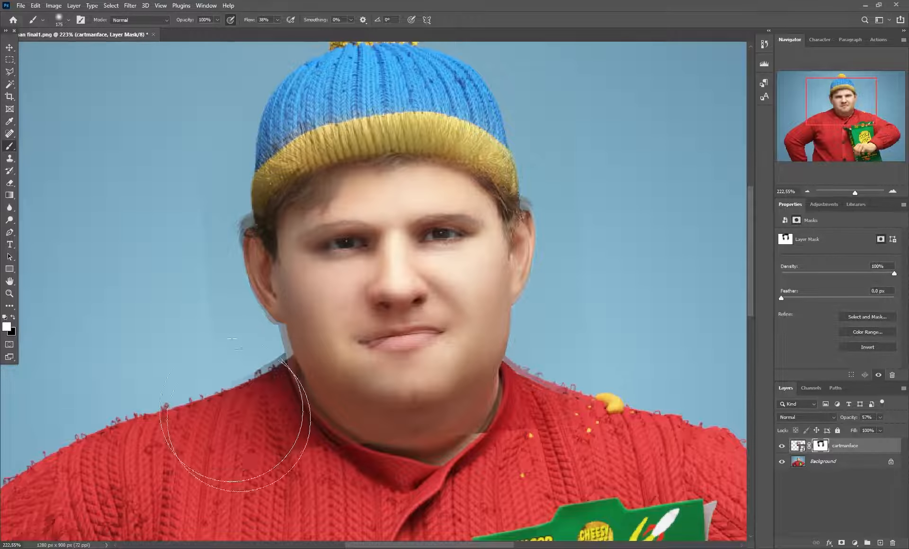
left_click_drag(232, 421, 257, 443)
key("x")
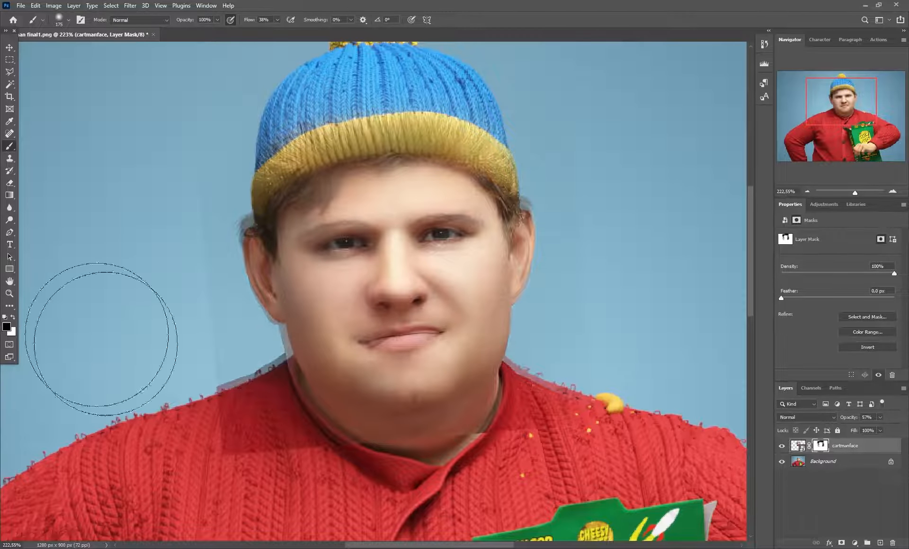
mouse_move(204, 435)
left_mouse_down()
mouse_move(187, 478)
mouse_move(190, 437)
left_mouse_up()
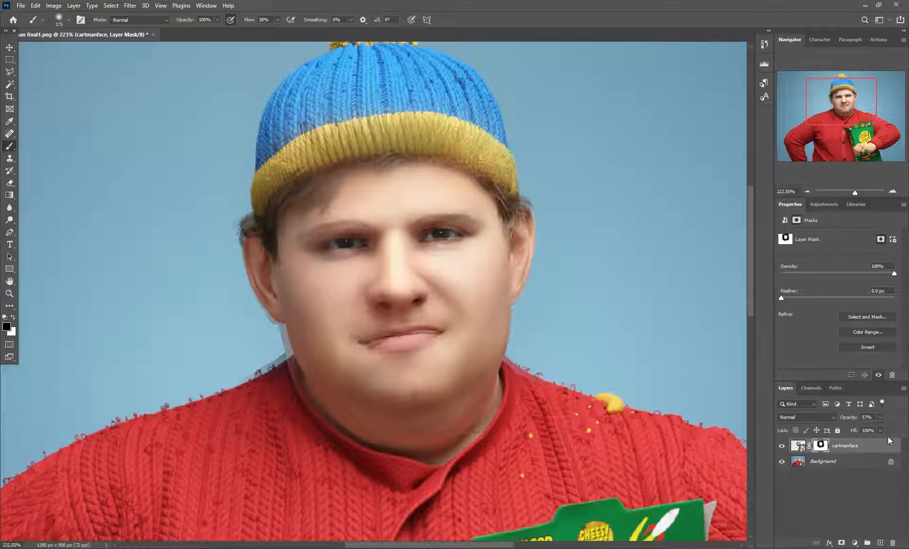
Restore the cartmanface layer to 100% opacity and mask out its hat brim, hair, ear and collar edges with a brush reduced to 60 px
left_click_drag(887, 428, 899, 431)
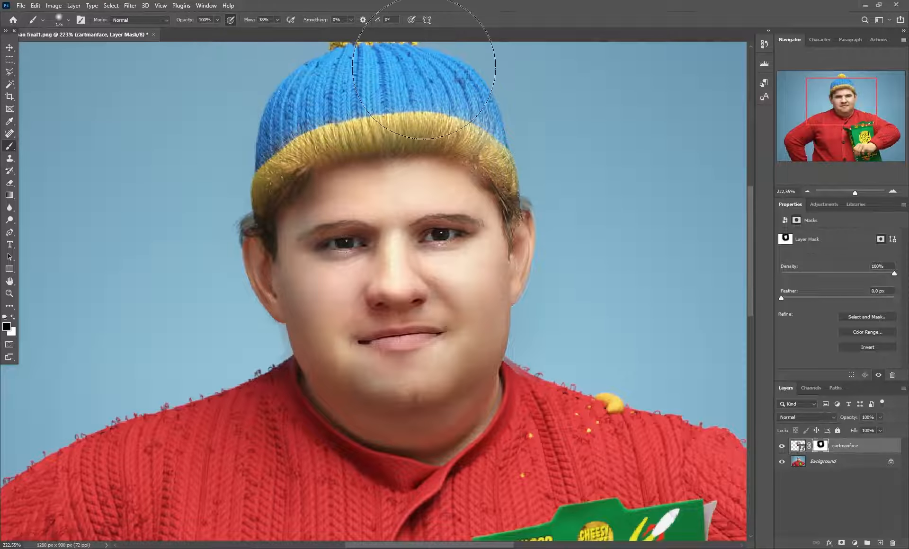
key("bracketleft")
key("bracketleft")
key("bracketleft")
key("bracketleft")
key("bracketleft")
mouse_move(284, 170)
left_mouse_down()
mouse_move(372, 134)
mouse_move(469, 143)
mouse_move(476, 177)
mouse_move(544, 227)
mouse_move(522, 246)
mouse_move(537, 282)
mouse_move(531, 326)
left_mouse_up()
key("bracketleft")
left_click_drag(261, 315, 276, 349)
left_click_drag(303, 388, 473, 440)
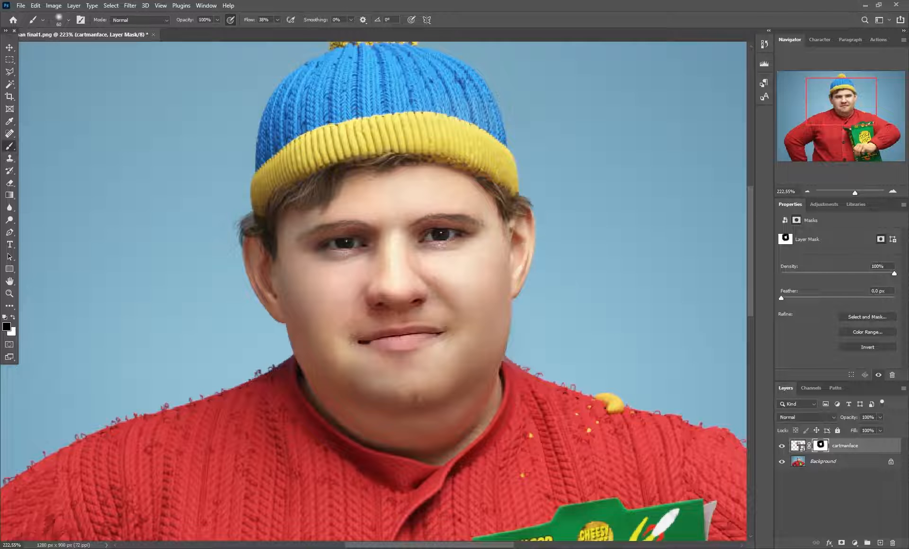
Compare the whole image with and without the cartmanface layer by toggling its visibility
left_click_drag(849, 191, 849, 192)
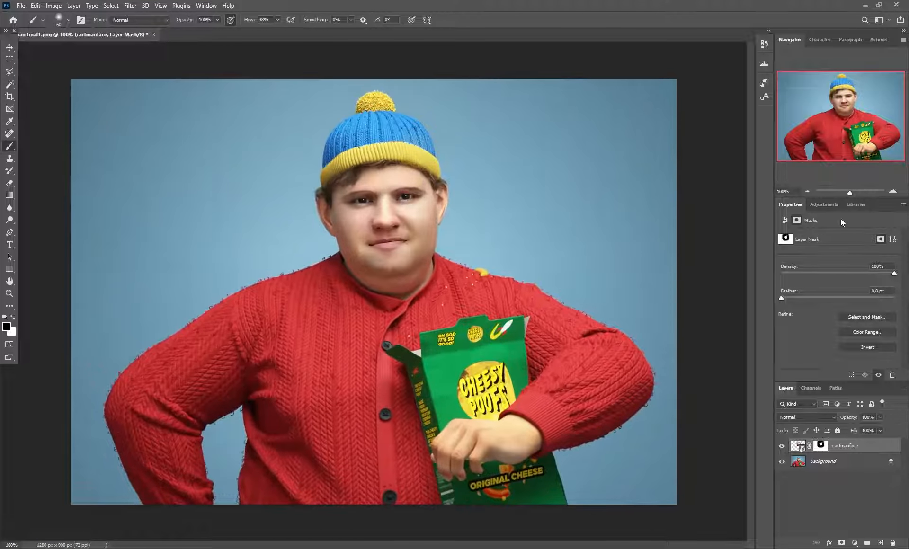
left_click(780, 448)
left_click(781, 447)
left_click(780, 446)
left_click(781, 445)
left_click(781, 445)
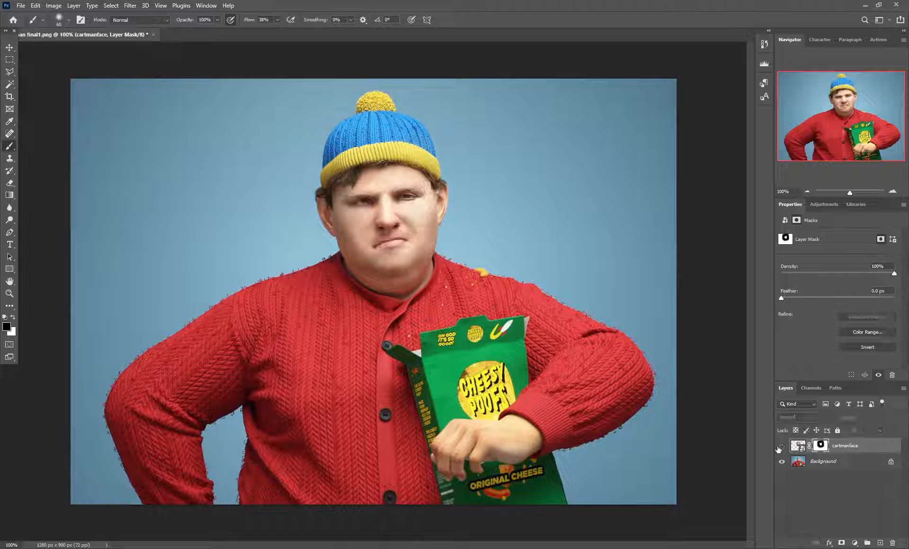
left_click(781, 446)
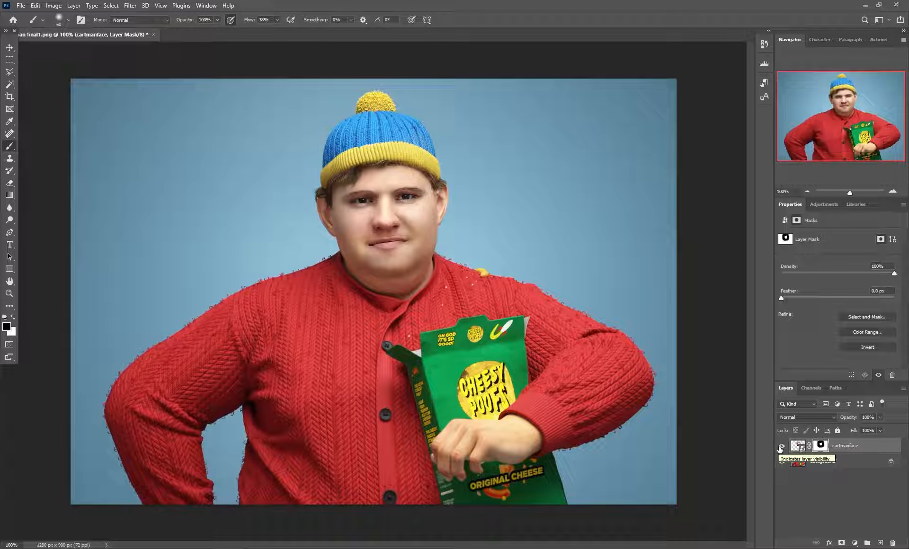
left_click(781, 446)
left_click(781, 446)
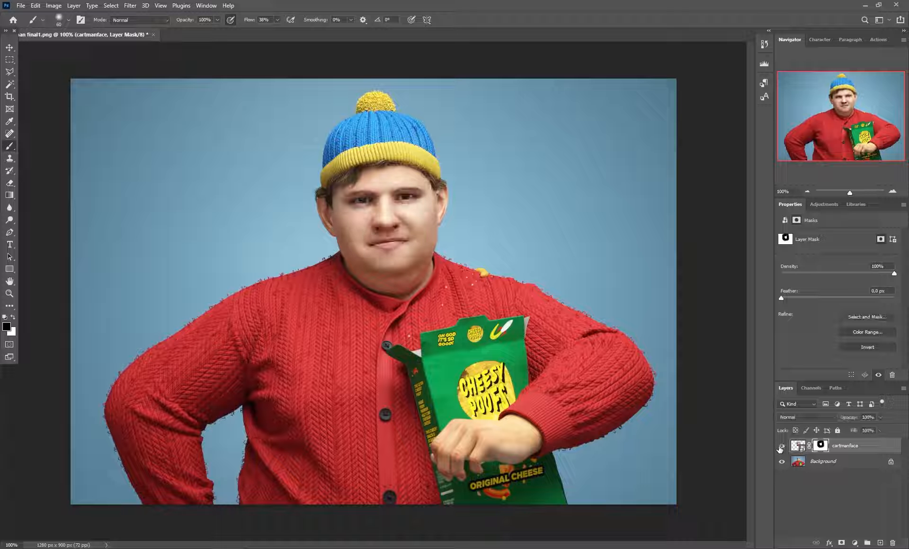
left_click(780, 446)
left_click(781, 446)
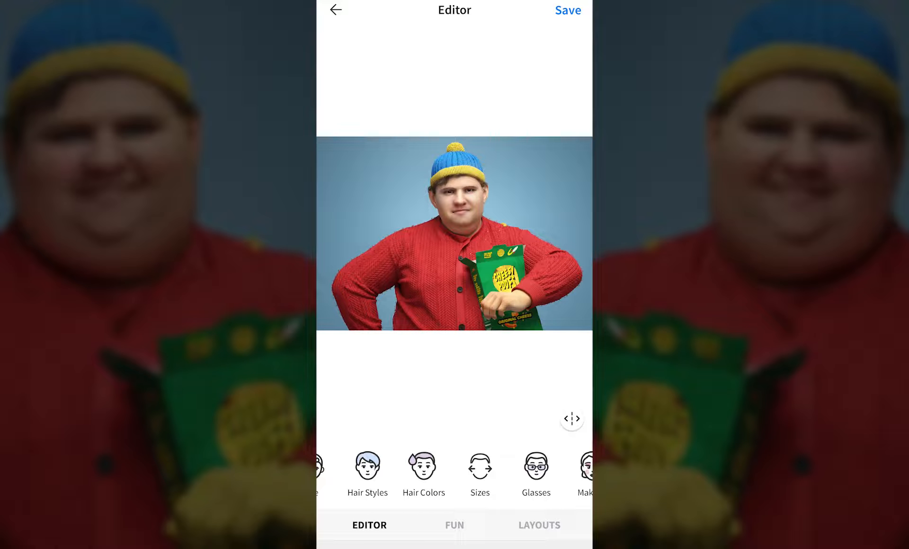
Switch to the mobile face editor with the composited image and browse its available editing categories
scroll(454, 474, "left", 3)
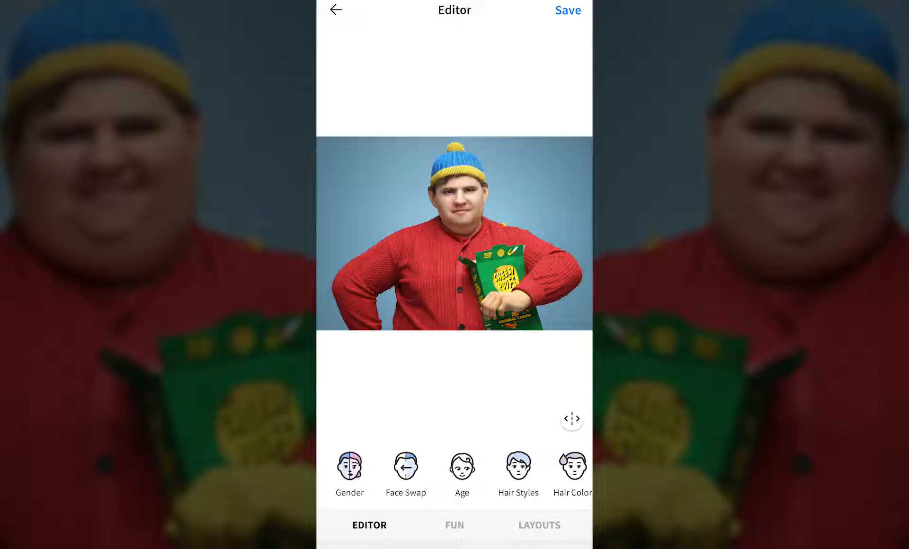
scroll(454, 473, "left", 3)
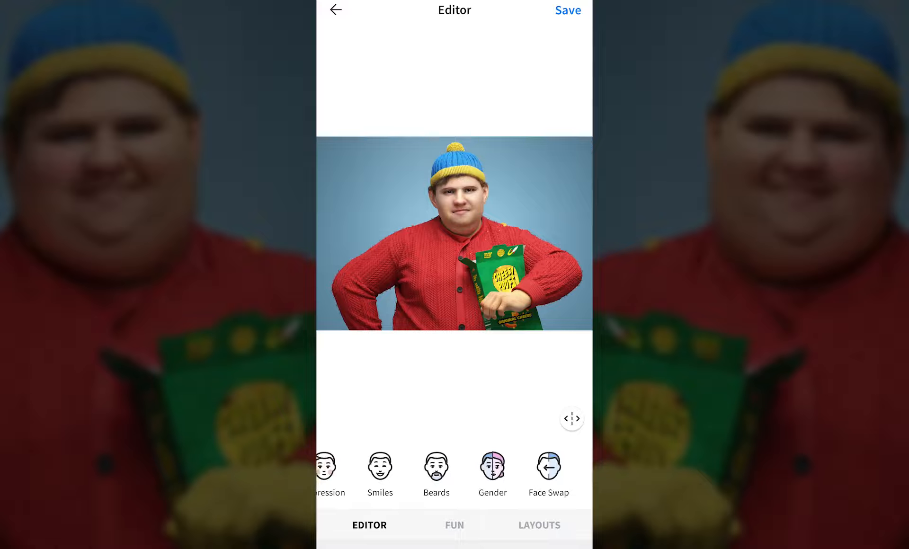
scroll(455, 473, "left", 2)
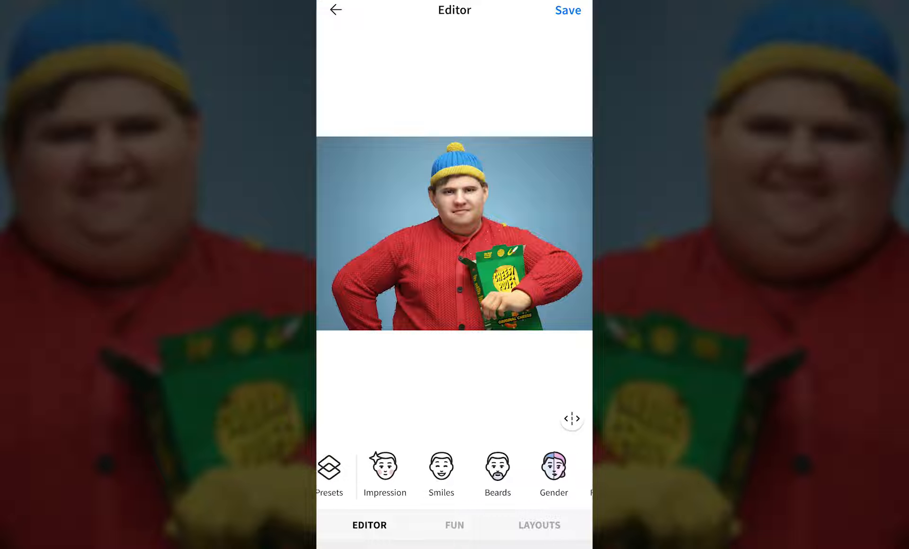
scroll(454, 473, "right", 1)
scroll(454, 474, "right", 3)
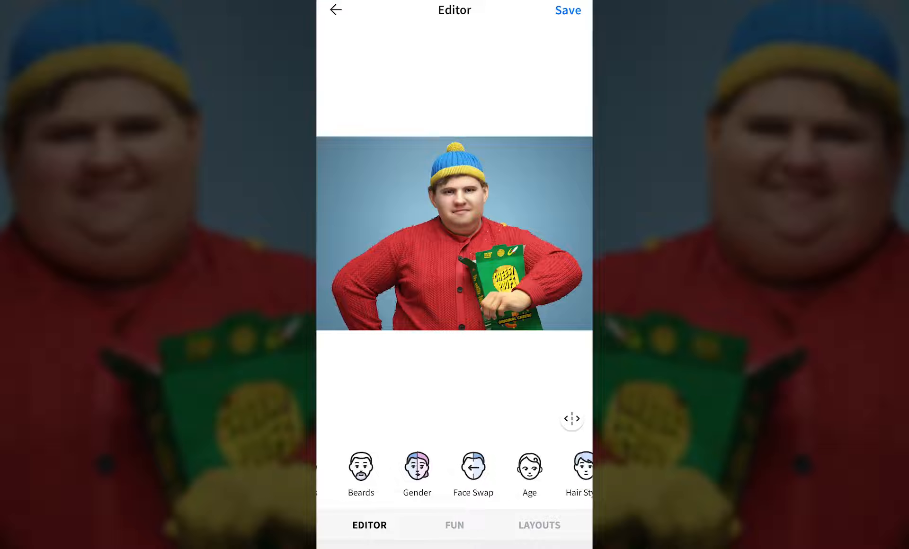
scroll(454, 473, "left", 2)
scroll(454, 473, "right", 4)
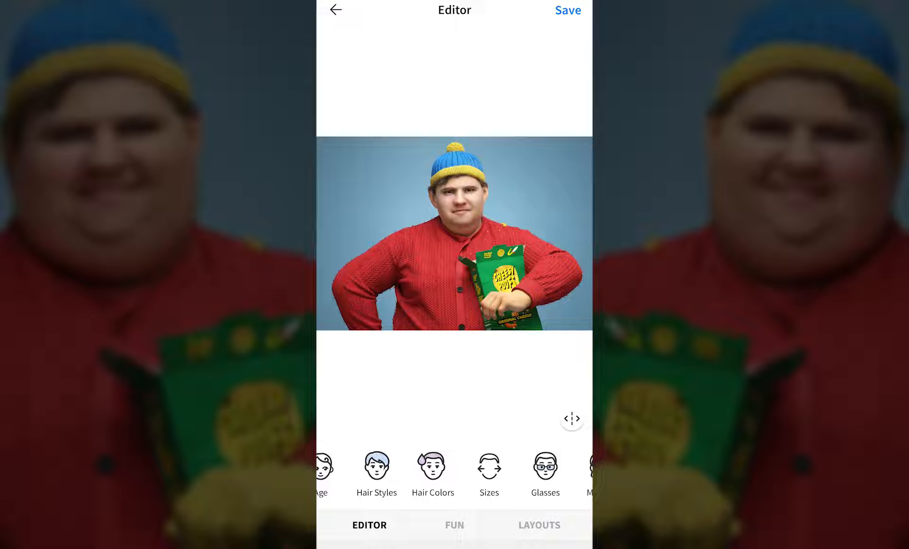
scroll(454, 473, "right", 1)
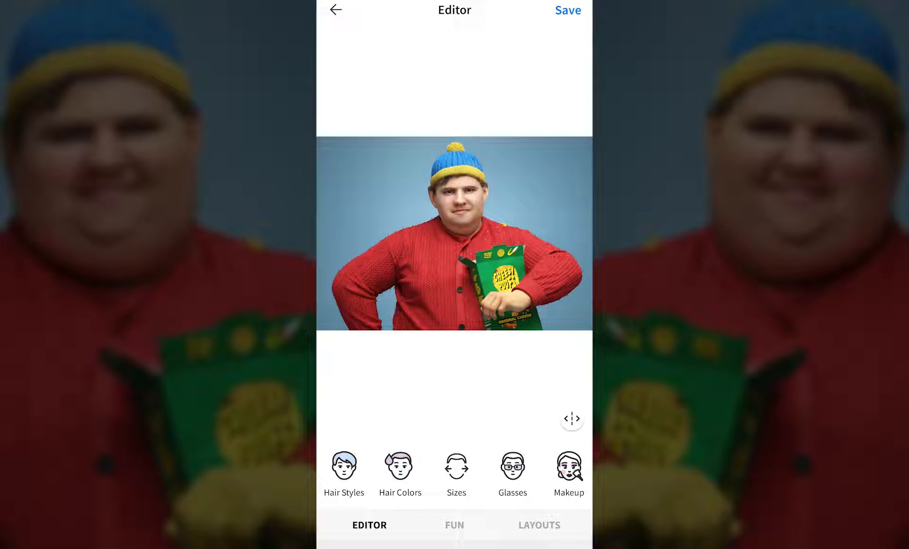
scroll(454, 473, "left", 1)
scroll(455, 473, "right", 1)
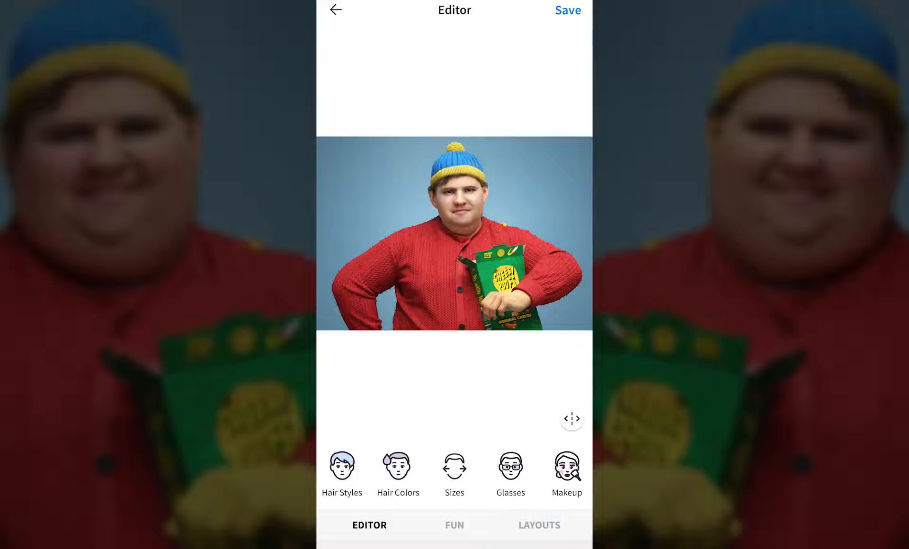
Choose the Big Face effect from the Sizes options and inspect the character's widened face up close
left_click(456, 468)
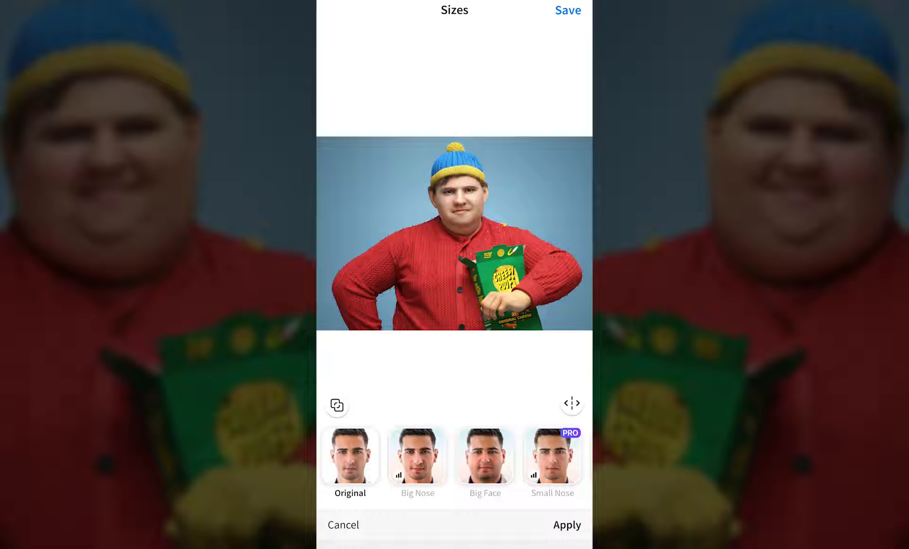
left_click(485, 457)
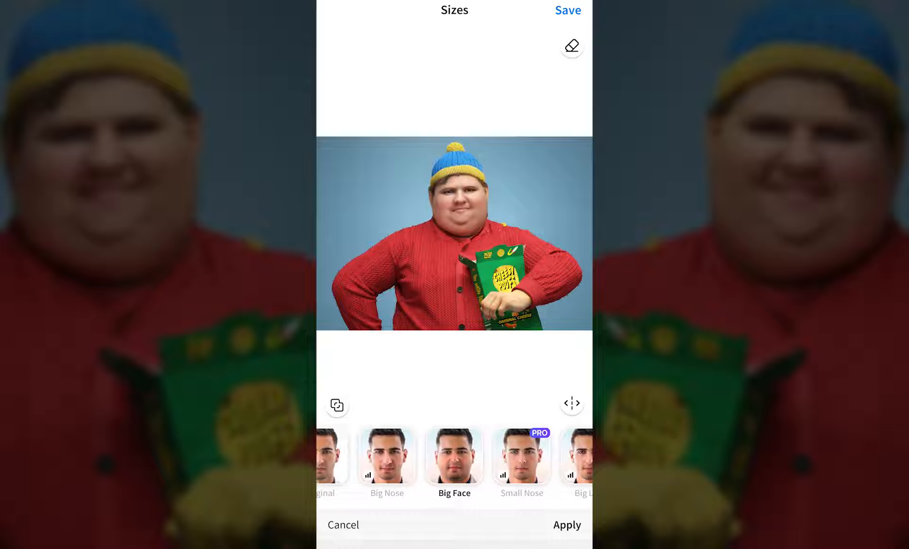
double_click(474, 213)
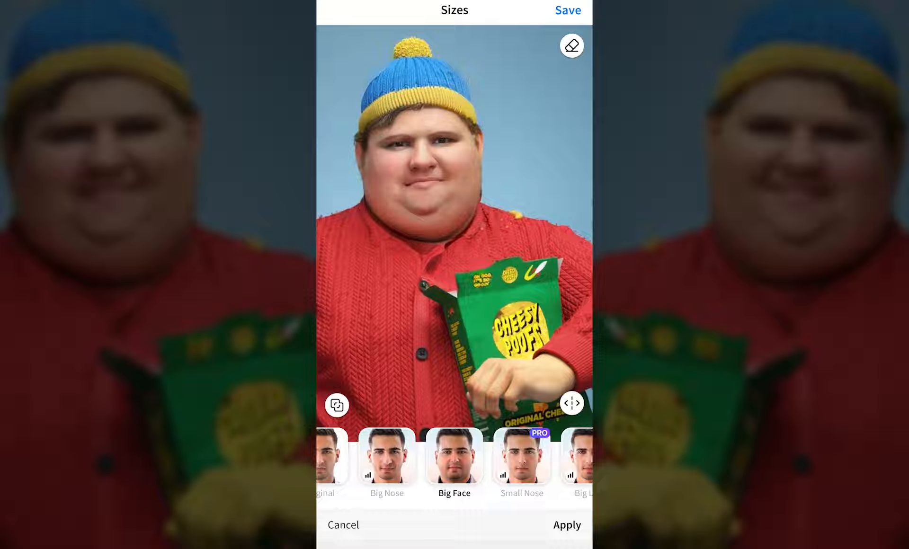
scroll(454, 232, "down", 3)
scroll(455, 233, "up", 1)
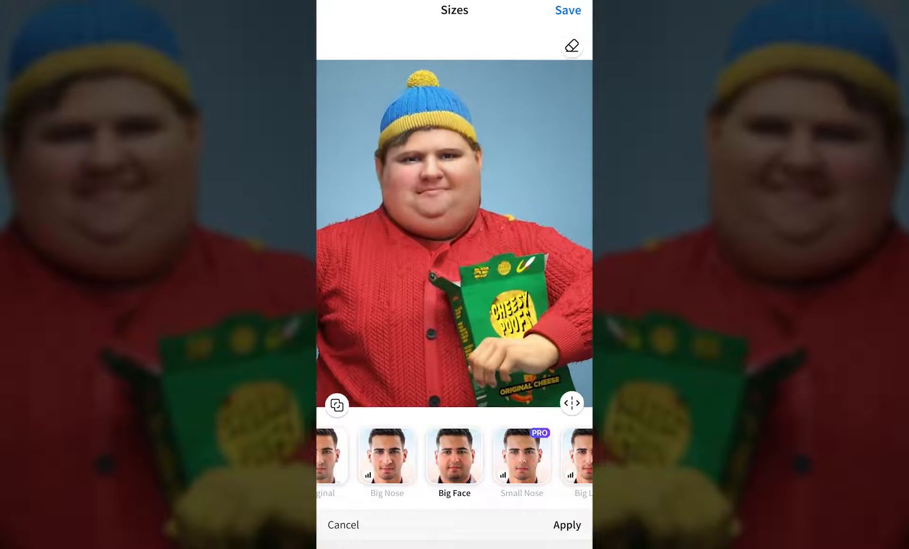
scroll(454, 232, "down", 3)
scroll(454, 456, "right", 1)
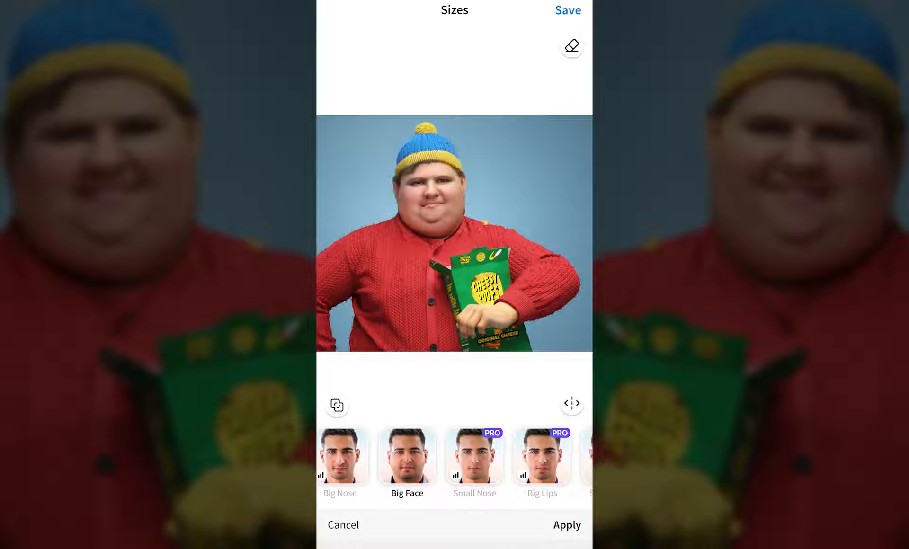
Review the Big Face result on the whole character and apply it to the image
scroll(454, 456, "right", 2)
scroll(454, 456, "left", 2)
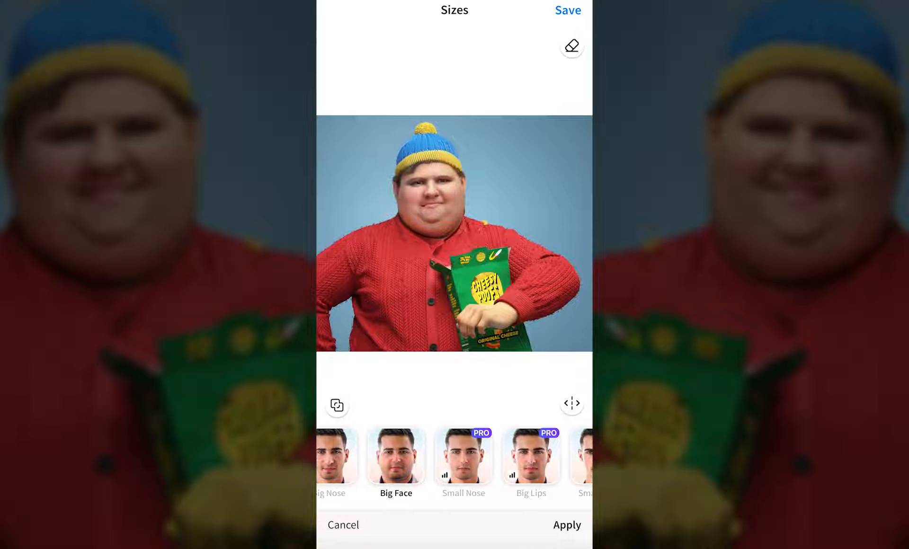
scroll(454, 233, "up", 3)
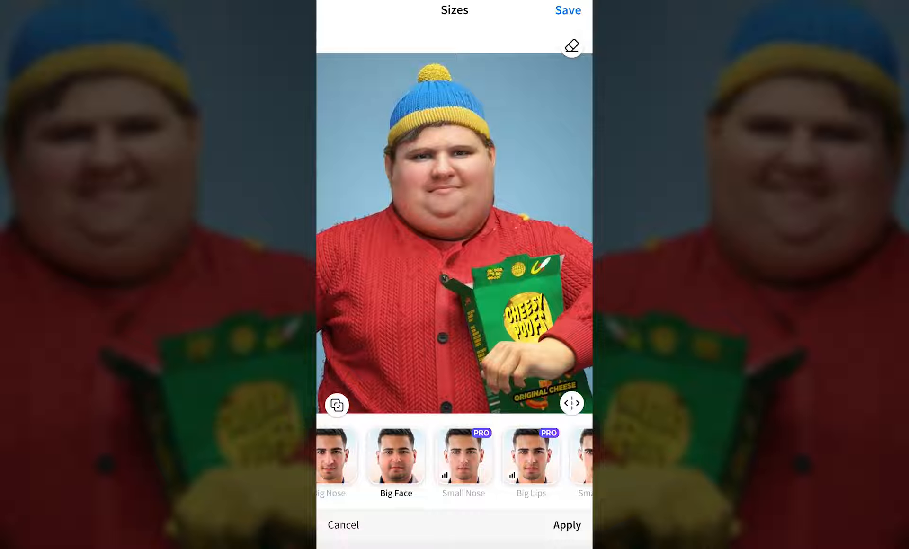
scroll(454, 233, "down", 3)
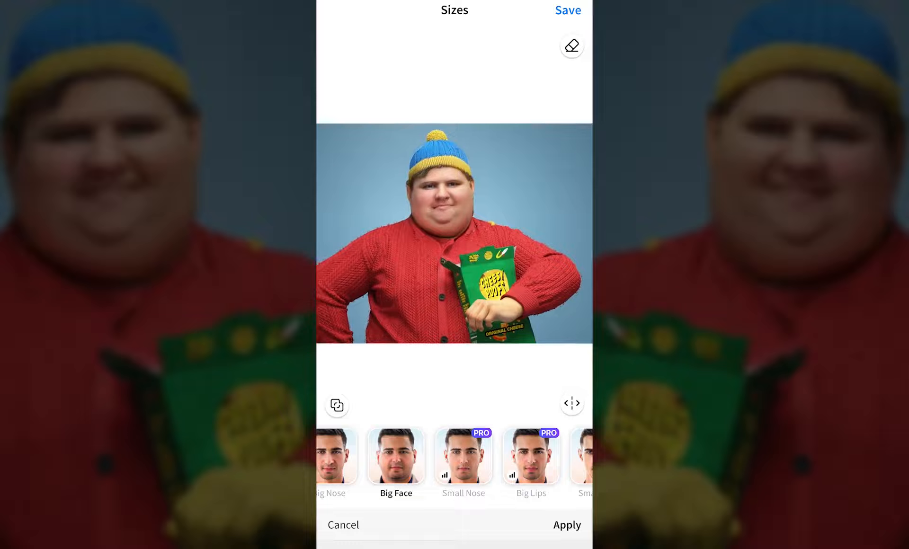
left_click(566, 525)
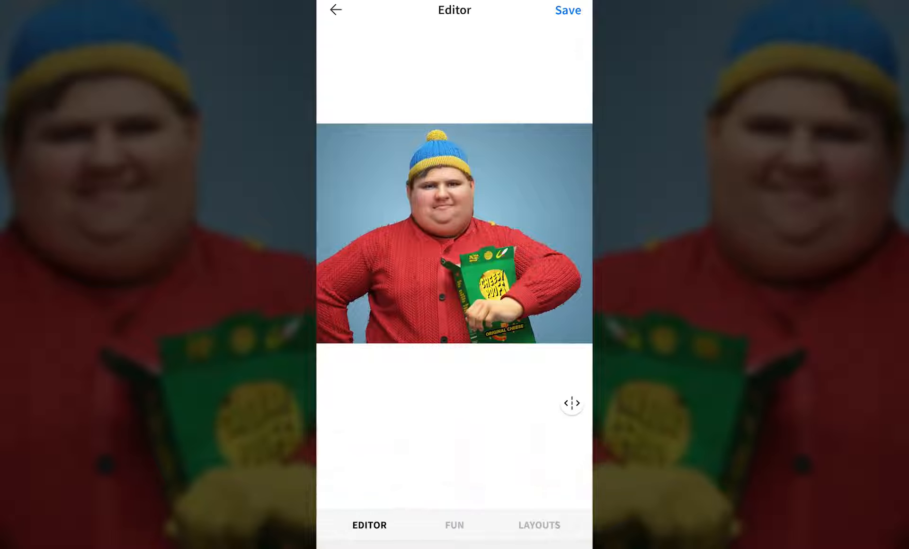
Give the character a Classic smile from the Smiles options and apply it
scroll(454, 474, "left", 4)
scroll(454, 473, "left", 4)
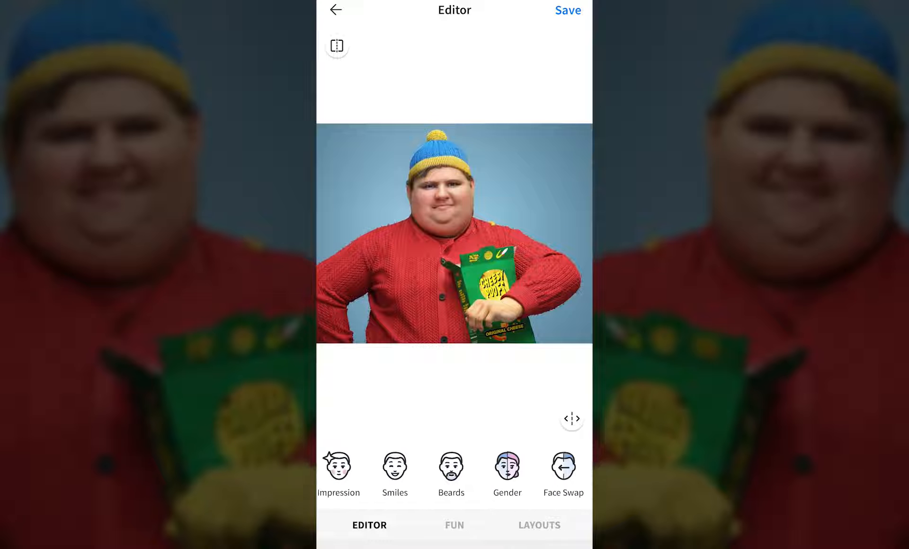
left_click(513, 473)
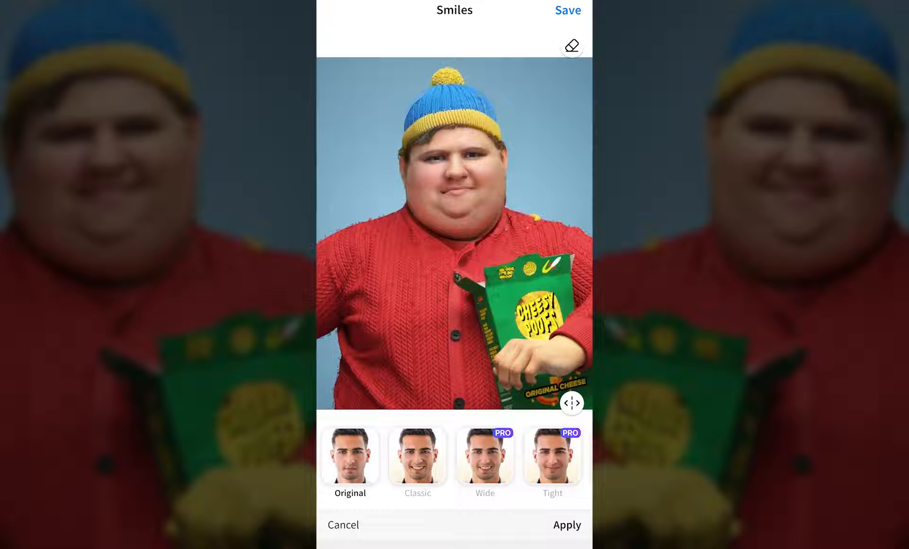
left_click(417, 456)
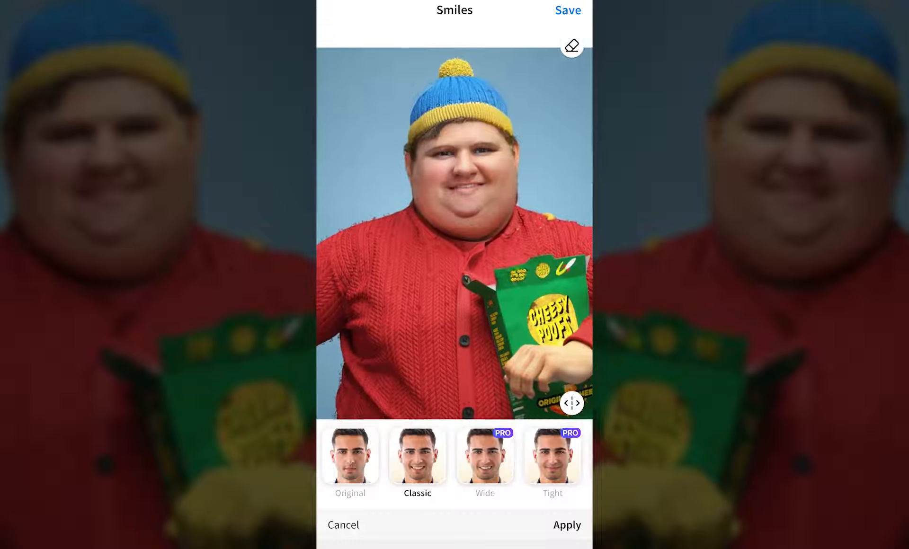
left_click(567, 525)
Make the character's face younger with the Young 2 effect from the Age options and apply it
scroll(455, 473, "right", 3)
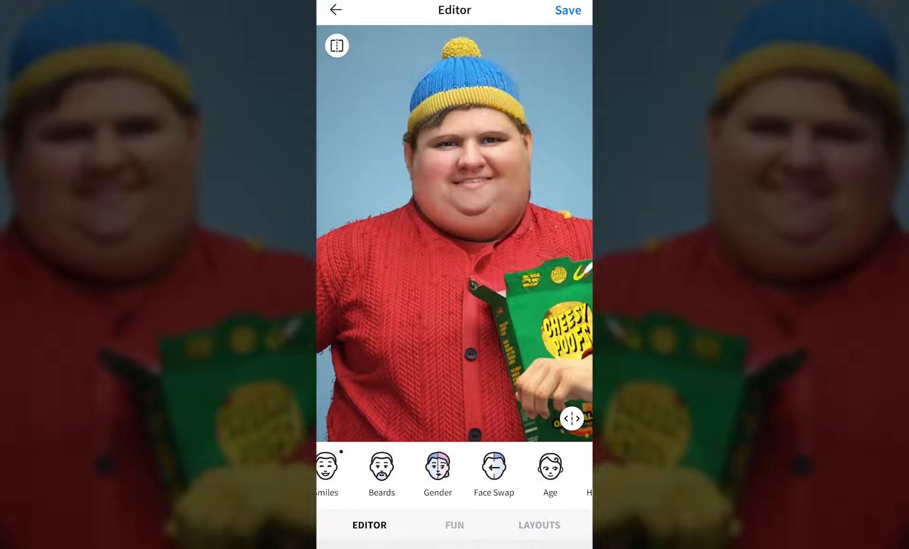
scroll(455, 473, "left", 1)
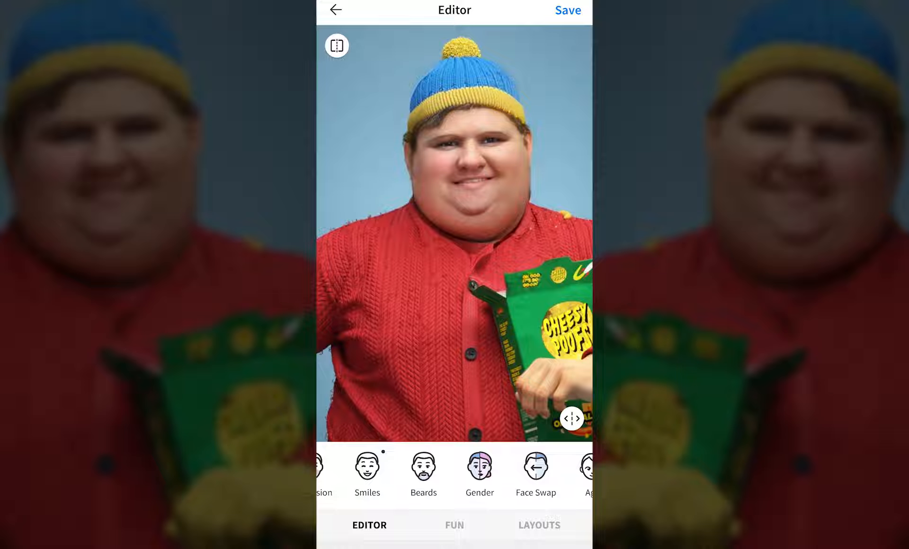
scroll(454, 473, "right", 2)
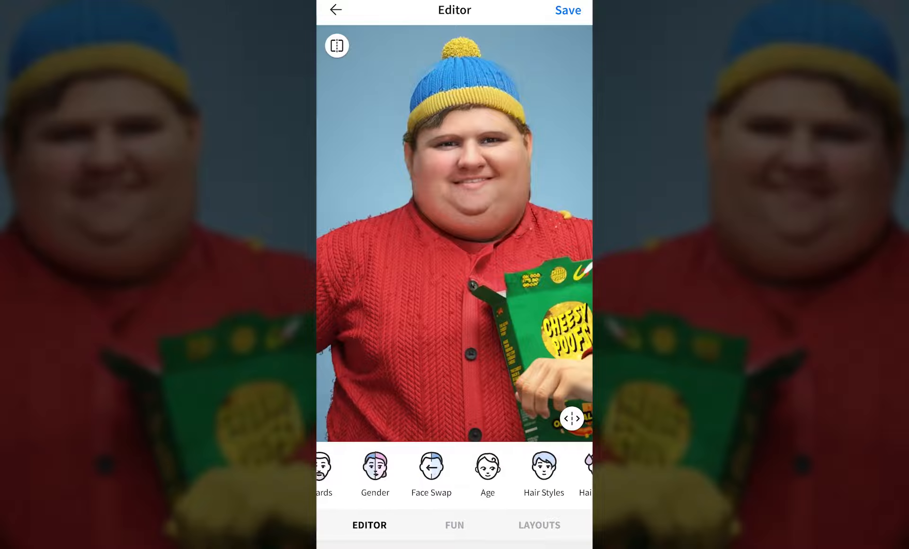
left_click(487, 471)
scroll(454, 456, "right", 2)
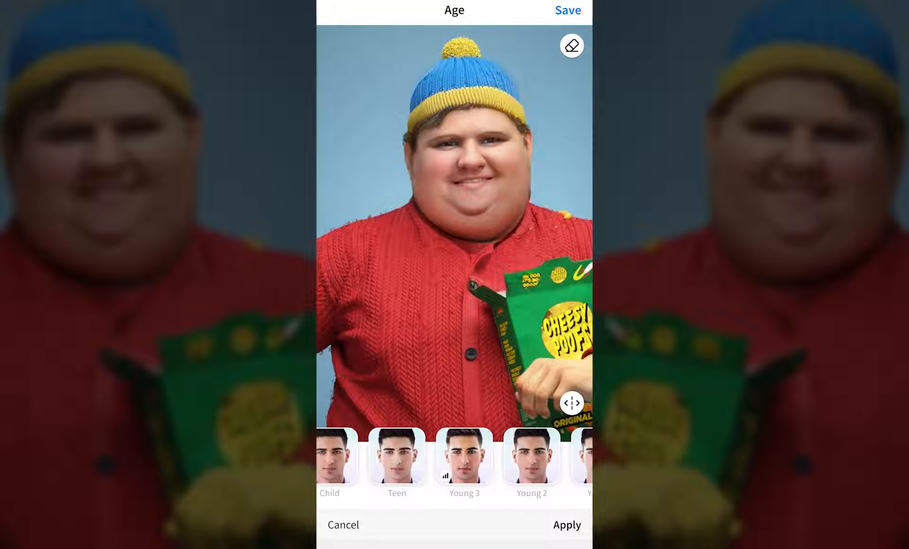
left_click(530, 457)
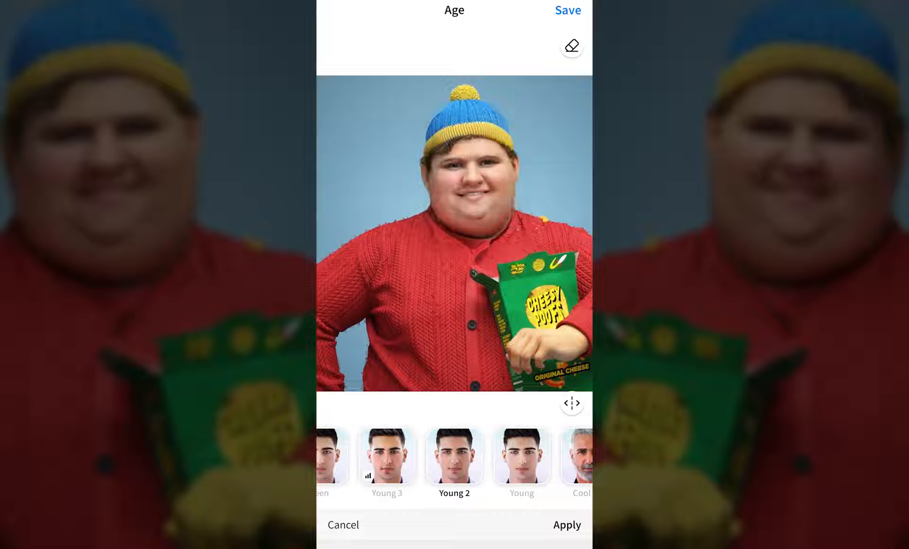
left_click(566, 525)
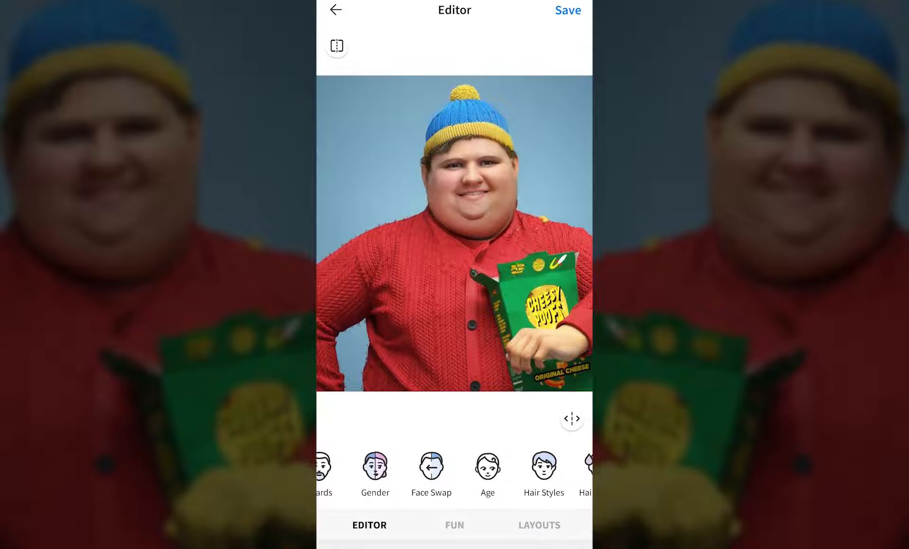
scroll(455, 473, "right", 5)
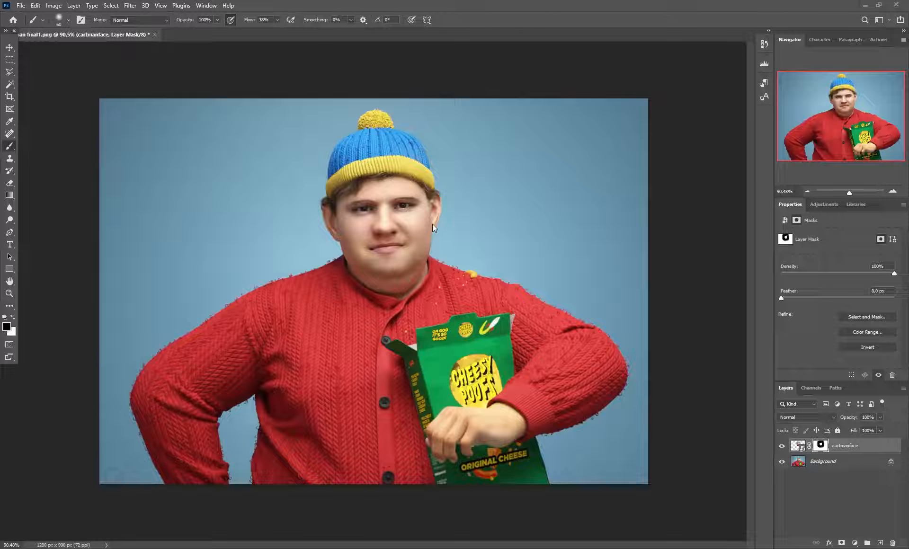
Switch to Photoshop, place the FaceApp-edited image as a layer above cartmanface, and compare the character with and without it
left_click_drag(147, 41, 270, 39)
key("Return")
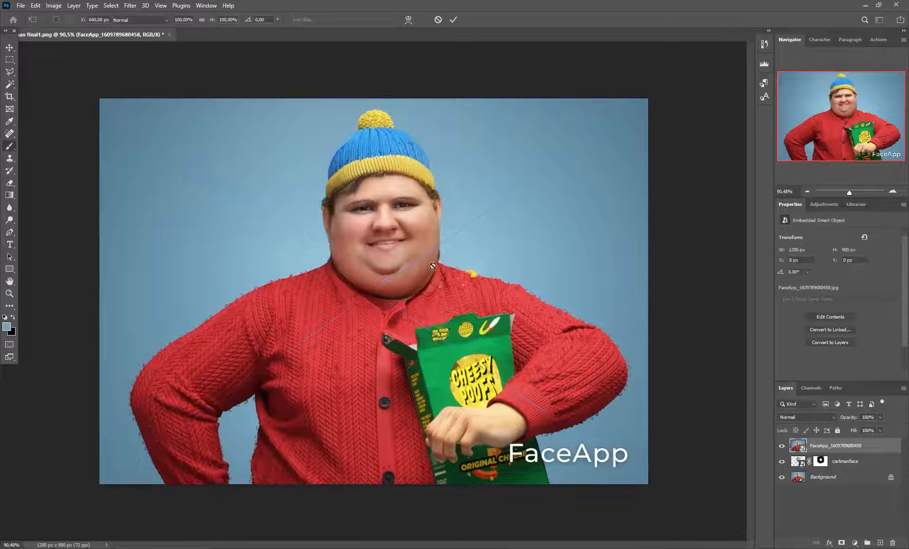
left_click(781, 446)
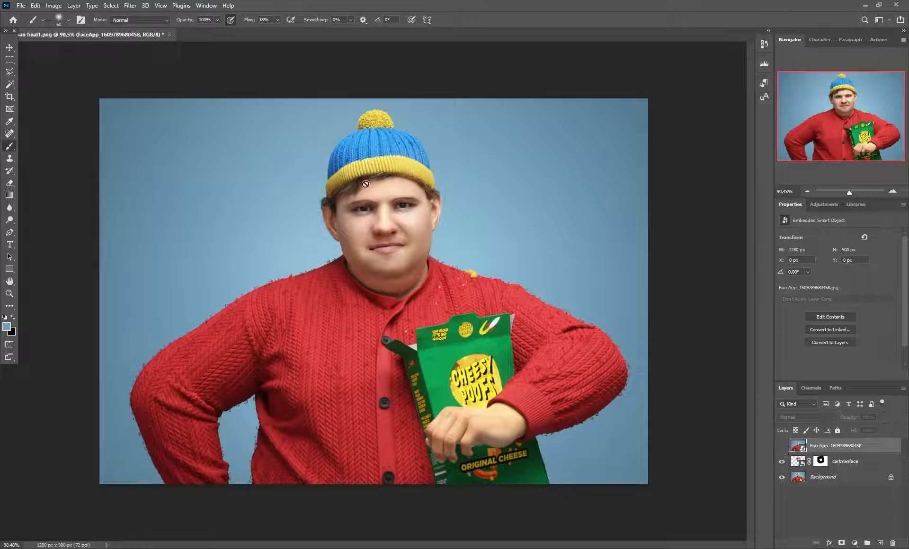
left_click(782, 447)
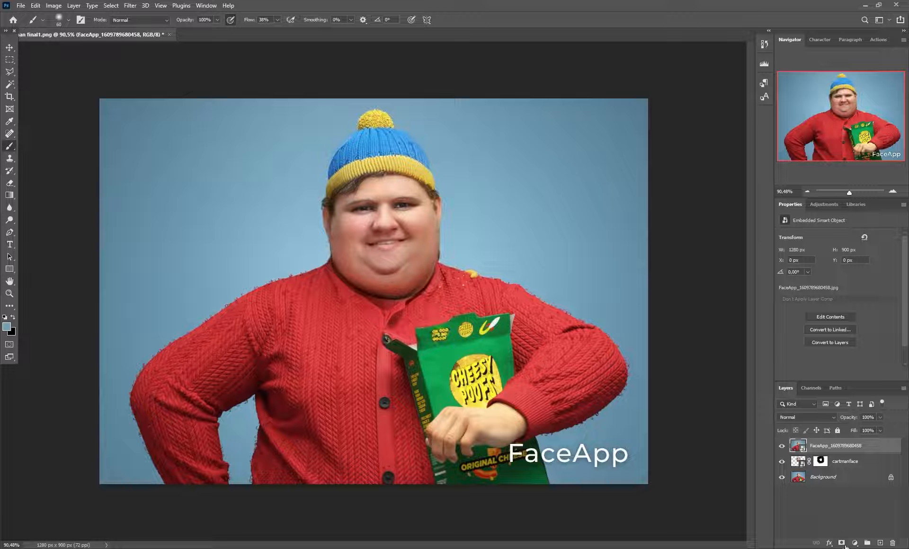
Add a layer mask to the FaceApp layer and paint out the FaceApp watermark with black
left_click(841, 542)
key("d")
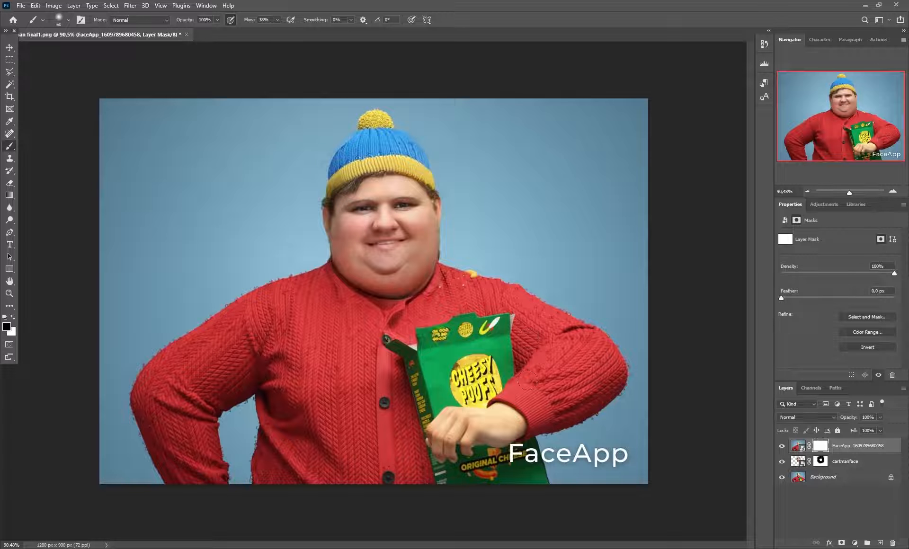
mouse_move(525, 445)
left_mouse_down()
mouse_move(494, 455)
mouse_move(530, 445)
mouse_move(615, 452)
mouse_move(637, 471)
left_mouse_up()
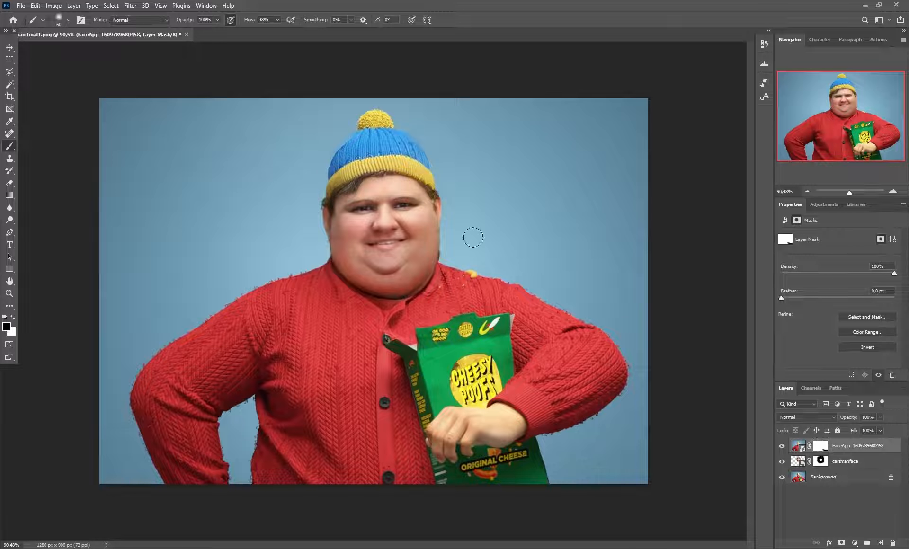
Compare the original and fattened faces, in full view and close up, by toggling the FaceApp layer's visibility
left_click(782, 446)
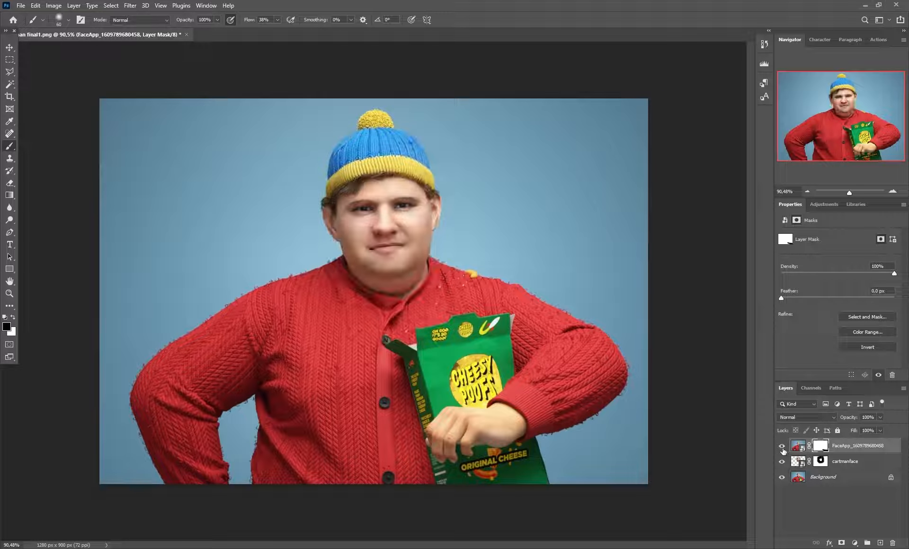
left_click(781, 445)
left_click(781, 445)
left_click(782, 447)
left_click(781, 447)
left_click(782, 447)
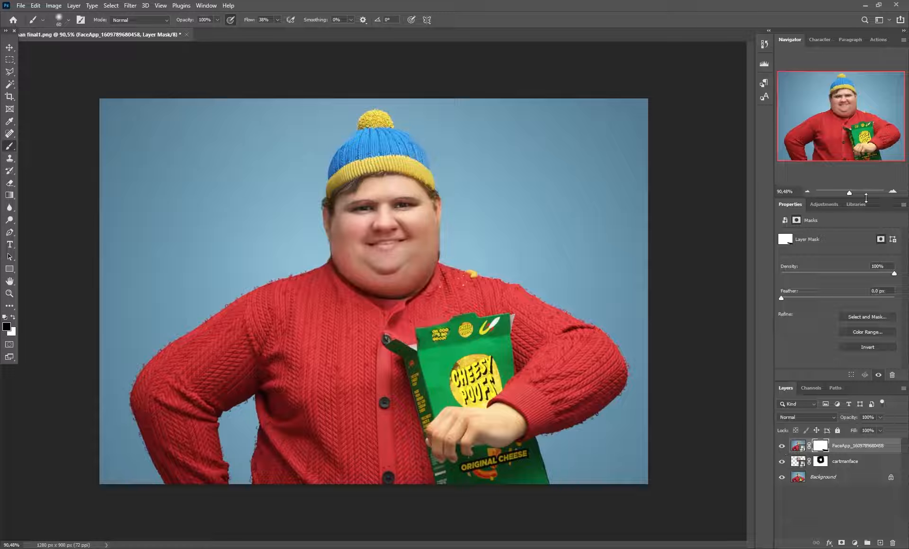
left_click_drag(848, 192, 855, 192)
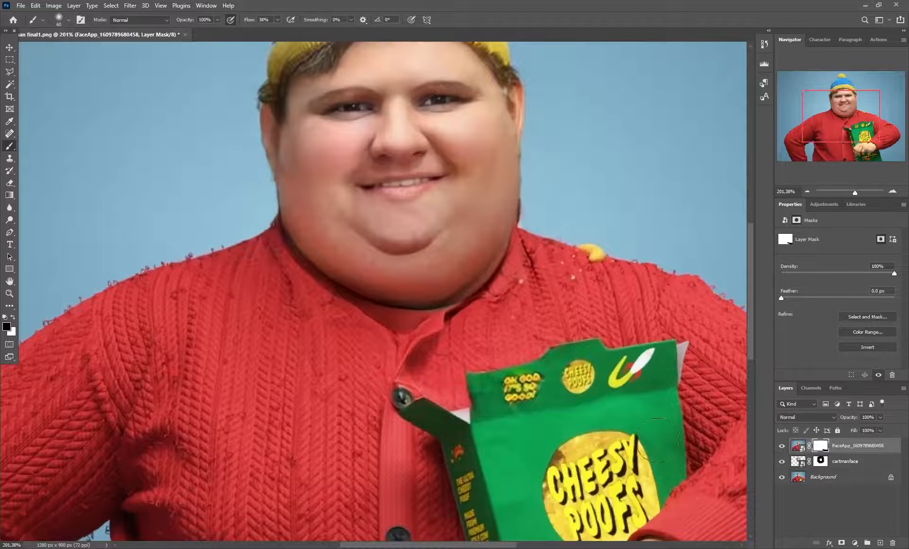
left_click(781, 447)
left_click(782, 446)
left_click(782, 447)
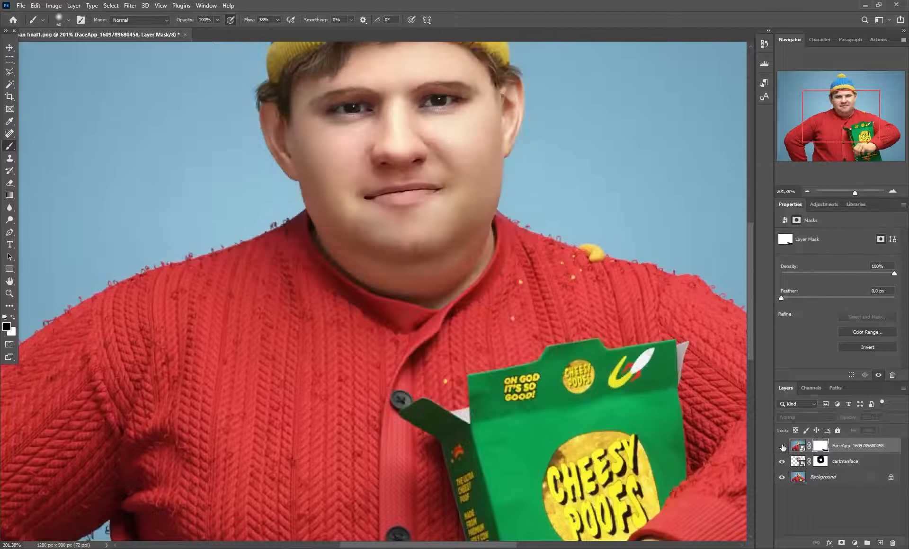
left_click(781, 447)
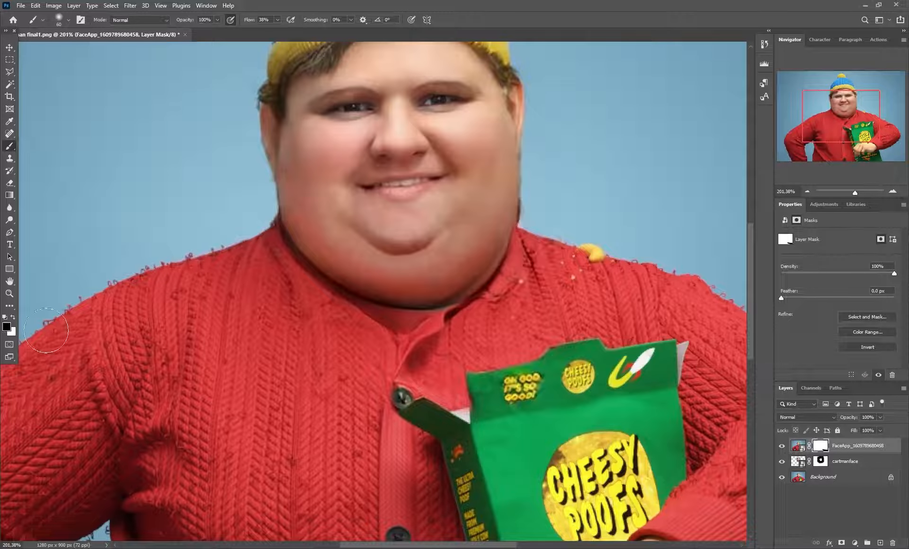
Mask the FaceApp layer over the box's "OH GOD IT'S SO GOOD!" lettering and the sweater crumb beside the box to restore their sharp detail
mouse_move(530, 386)
left_mouse_down()
mouse_move(468, 398)
mouse_move(539, 372)
left_mouse_up()
left_click(781, 446)
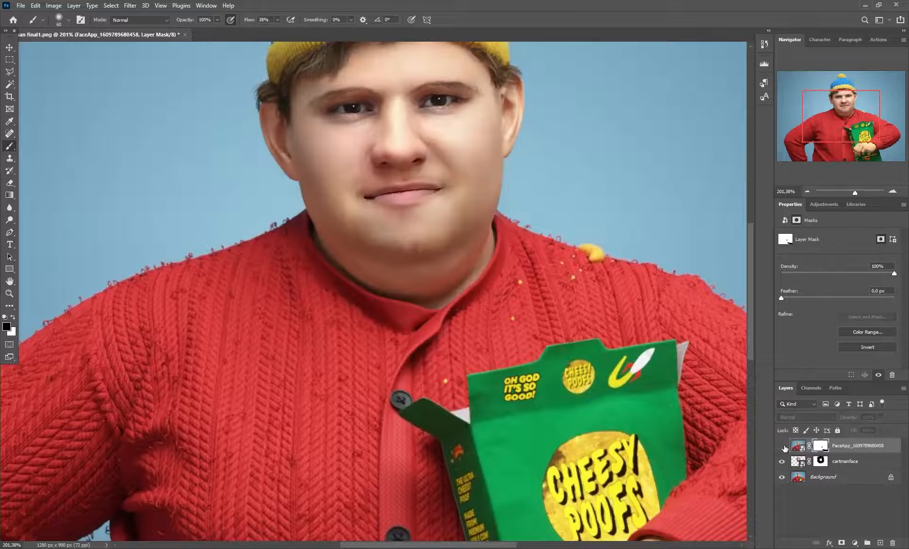
left_click(782, 445)
left_click_drag(452, 393, 439, 385)
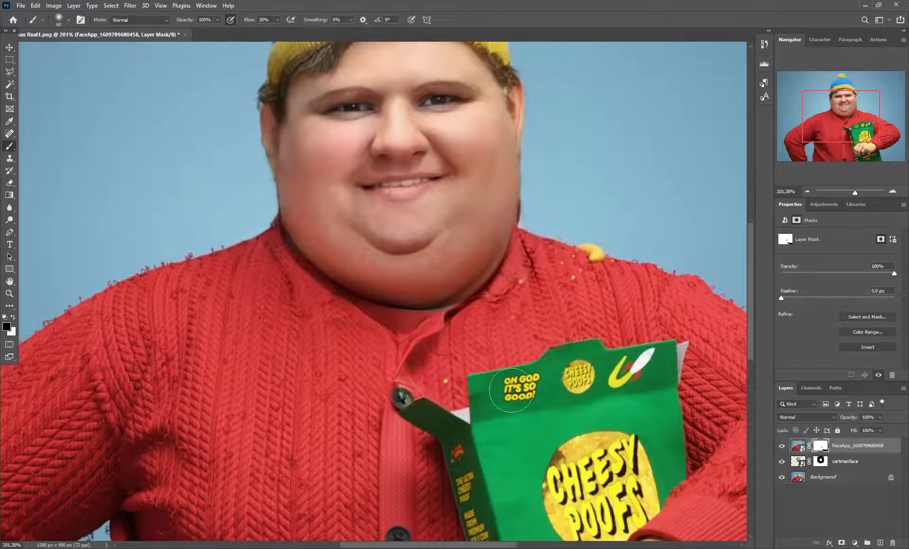
Compare the base render, the cartmanface composite and the FaceApp version of the whole image by toggling both upper layers' visibility
left_click_drag(853, 193, 850, 191)
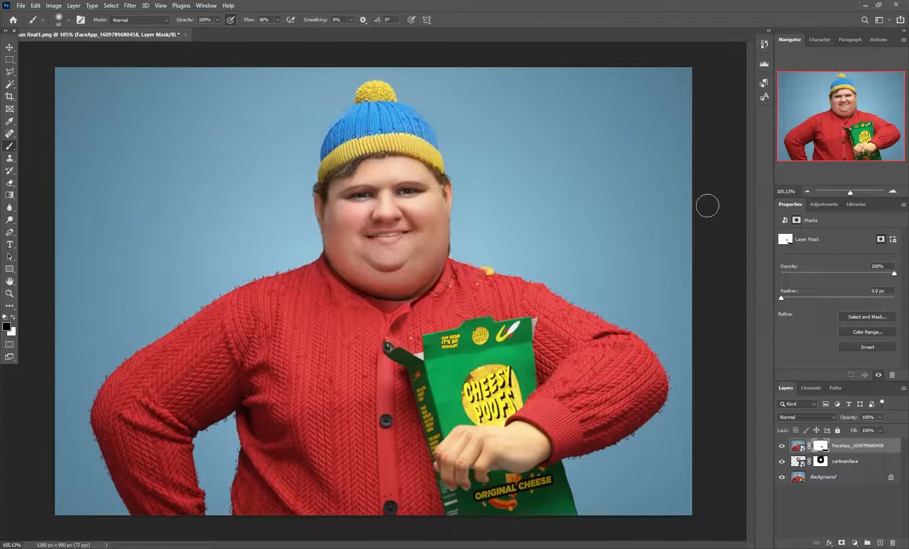
left_click_drag(848, 193, 848, 191)
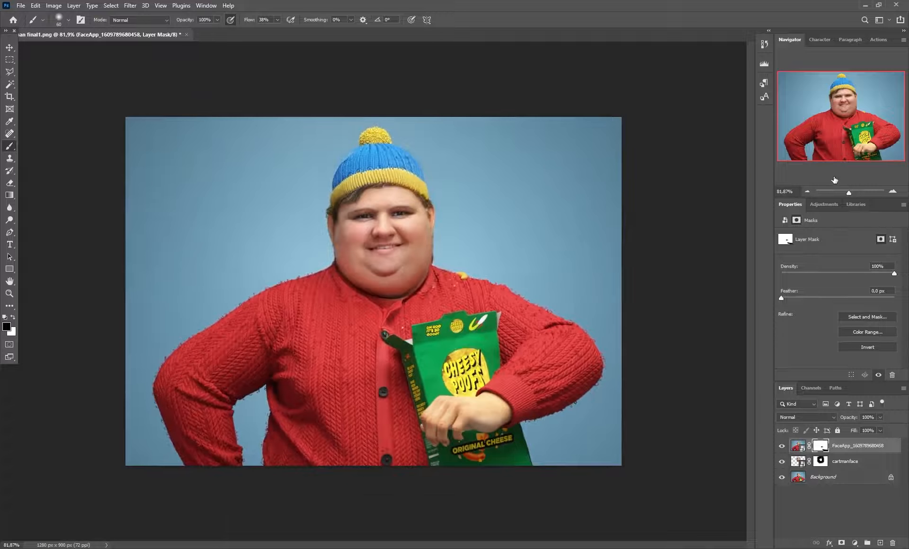
left_click(781, 446)
left_click(782, 461)
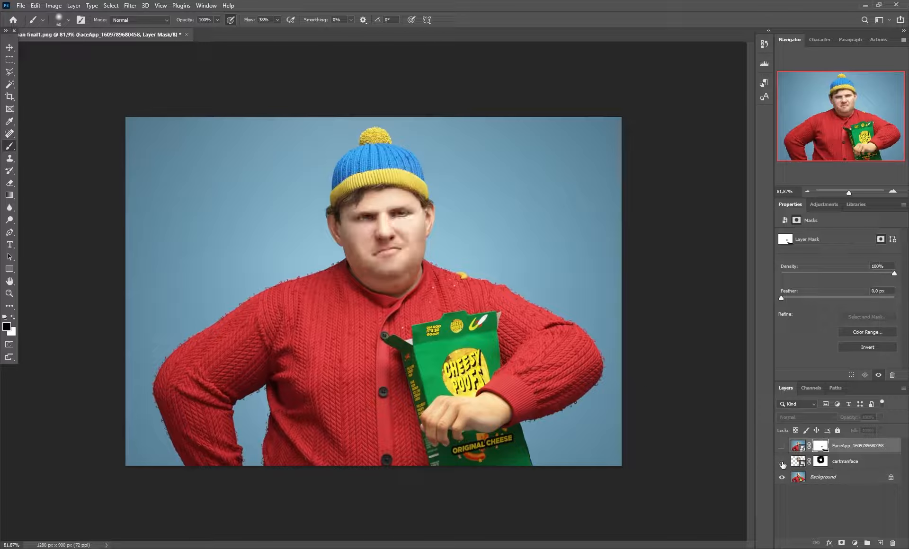
left_click(781, 461)
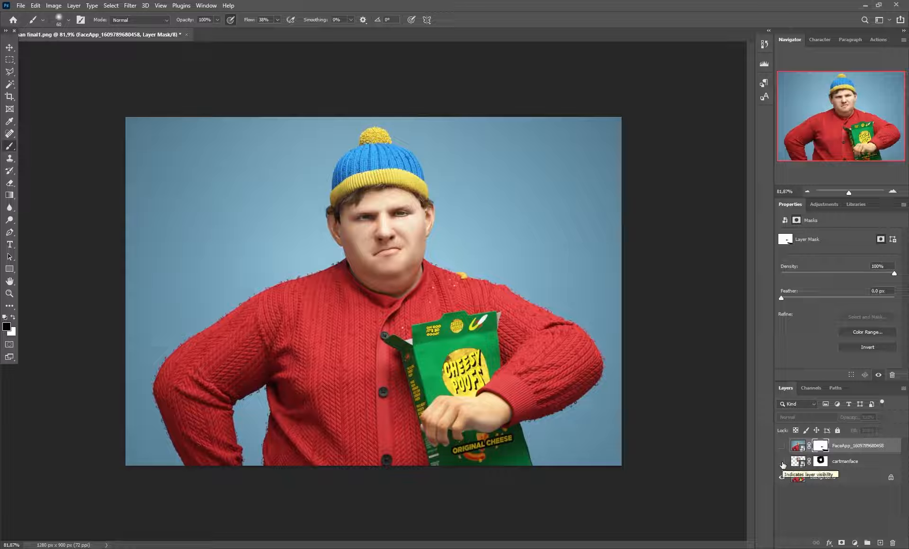
left_click(782, 461)
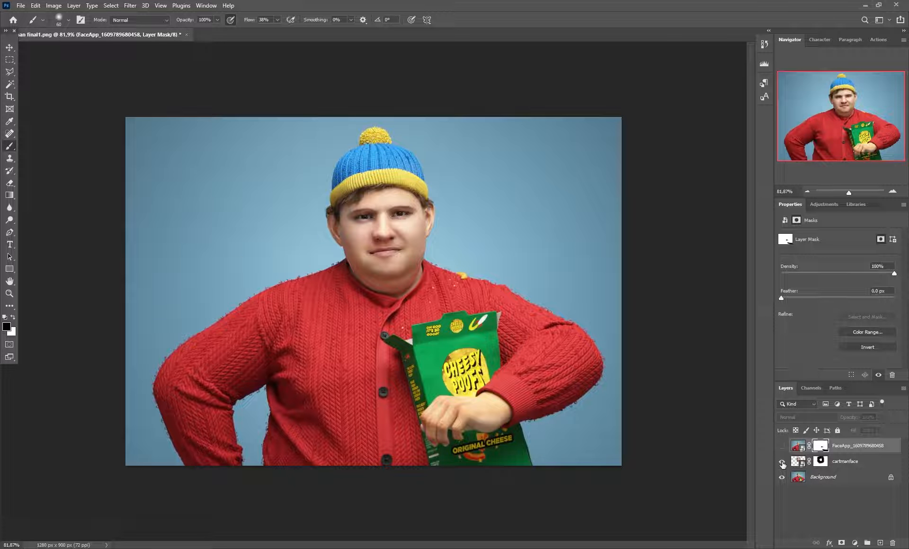
left_click(781, 446)
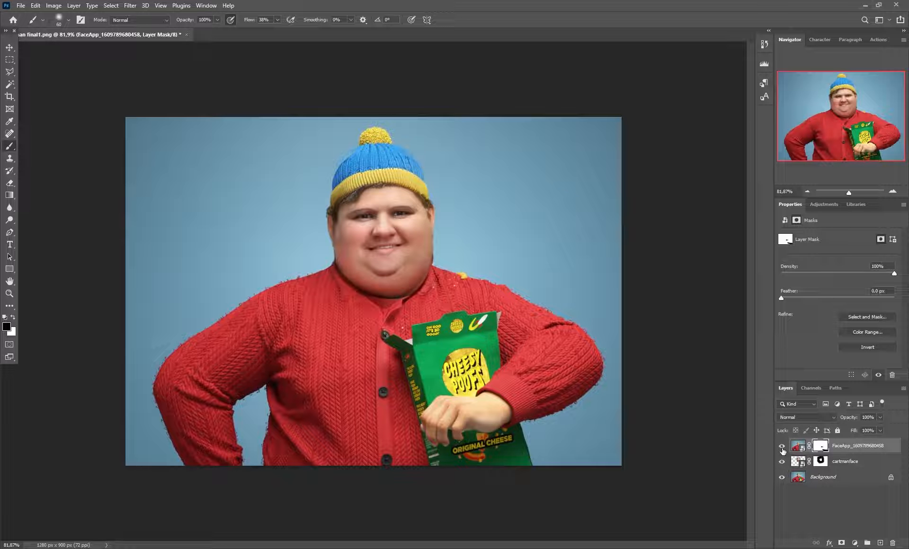